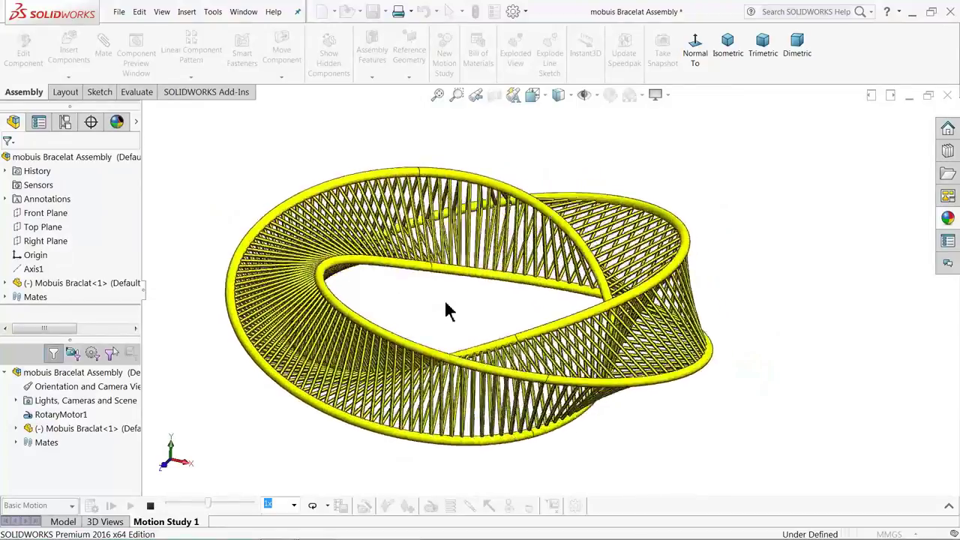
# - Look over the finished Möbius bracelet assembly before starting a new part
pyautogui.scroll(-2, 424, 319)
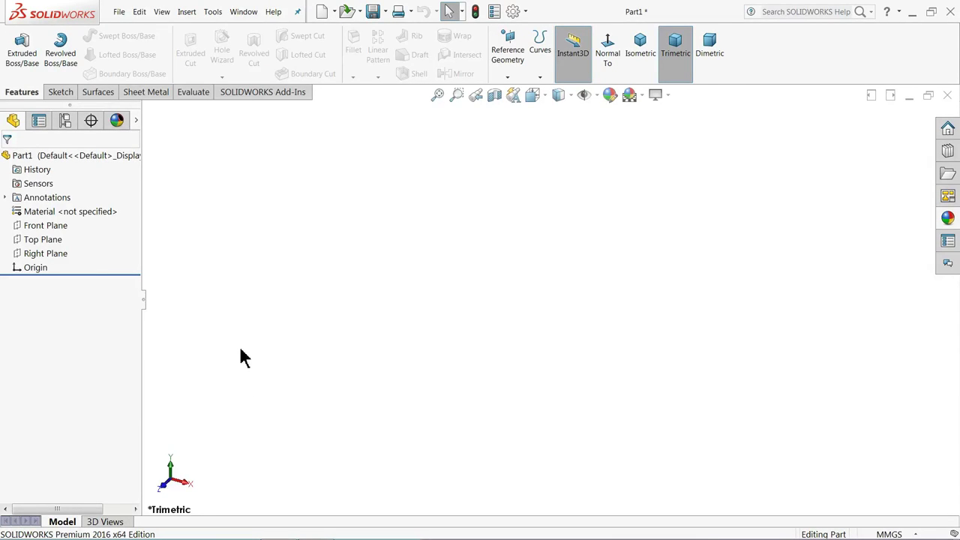
# - Start a sketch on the Top Plane and draw a circle centred on the origin
pyautogui.click(26, 237)
pyautogui.click(25, 224)
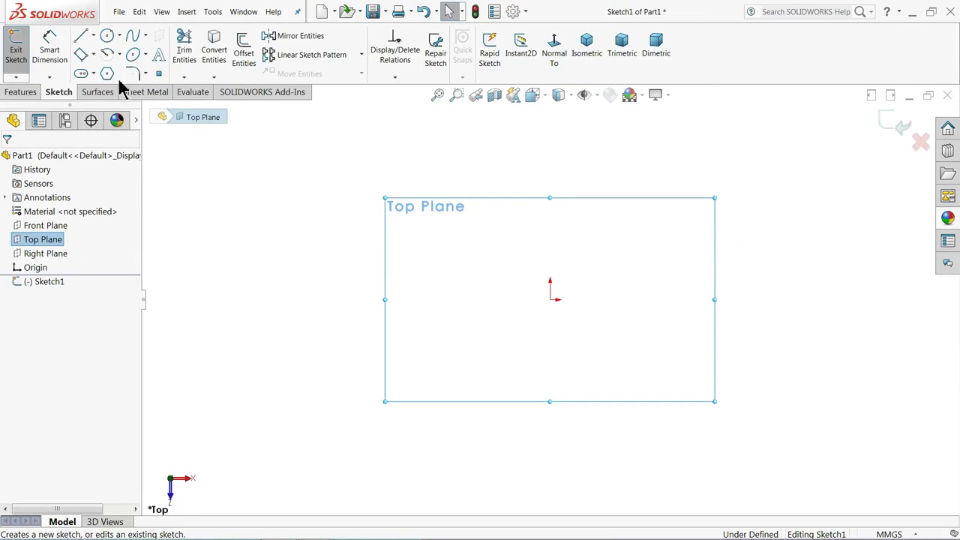
pyautogui.click(108, 37)
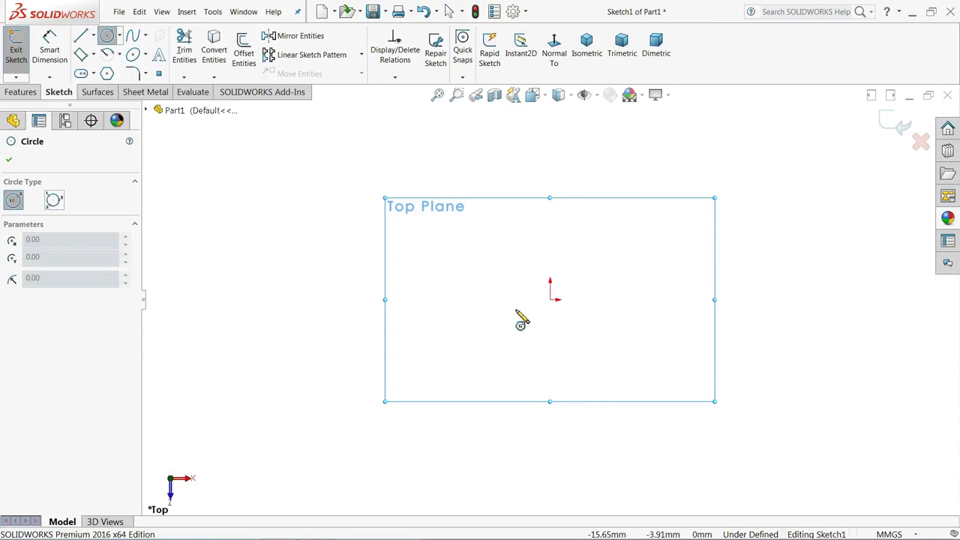
pyautogui.click(553, 300)
pyautogui.click(343, 268)
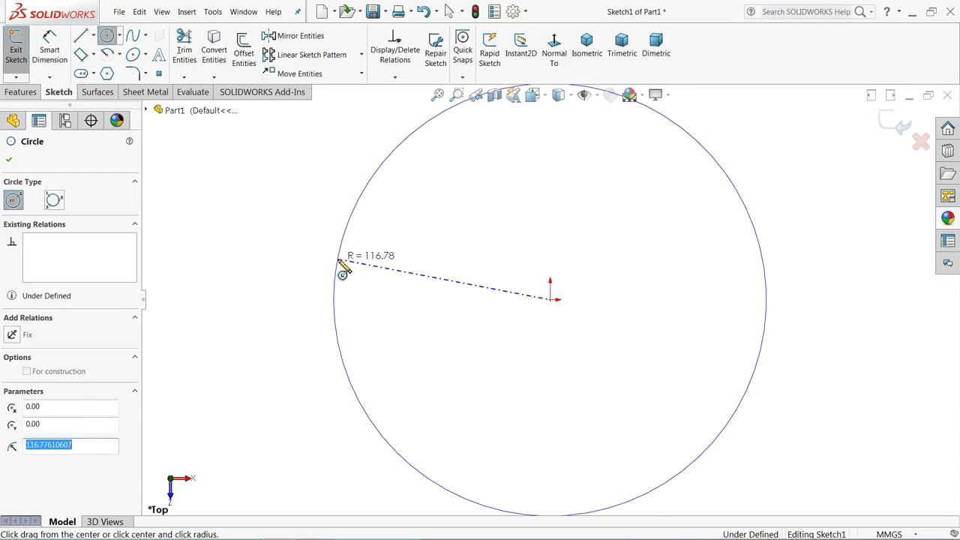
# - Dimension the circle's diameter to 60 mm and exit the sketch
pyautogui.click(49, 51)
pyautogui.click(341, 244)
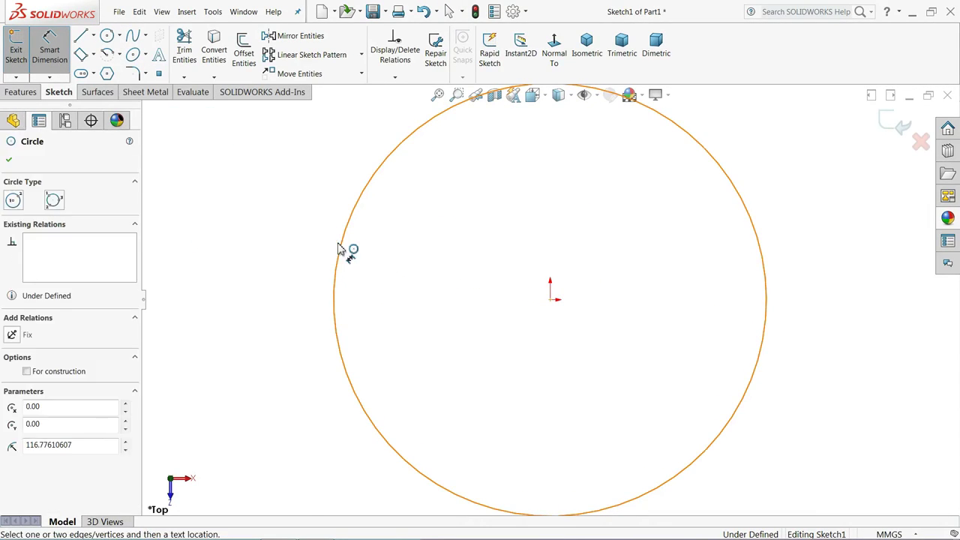
pyautogui.click(295, 252)
pyautogui.write('60')
pyautogui.click(227, 254)
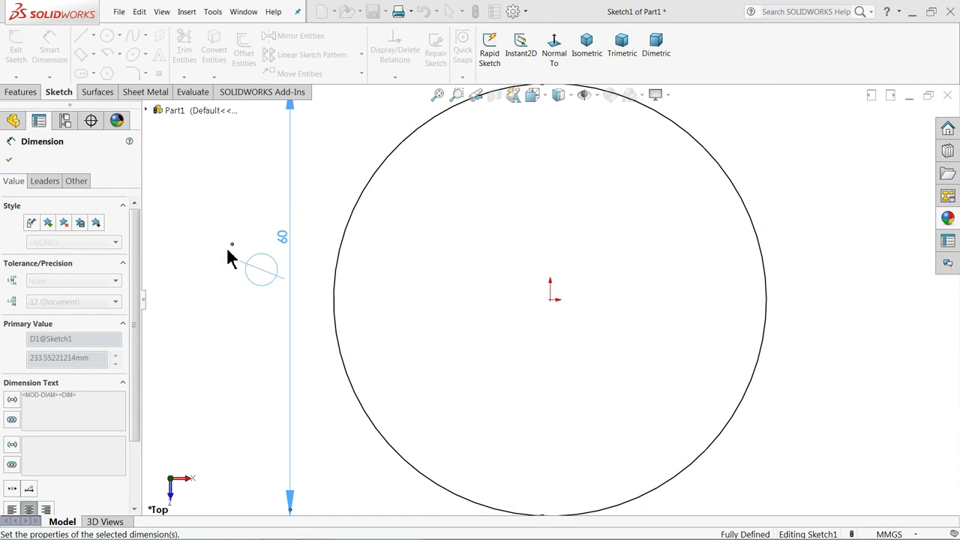
pyautogui.press('Escape')
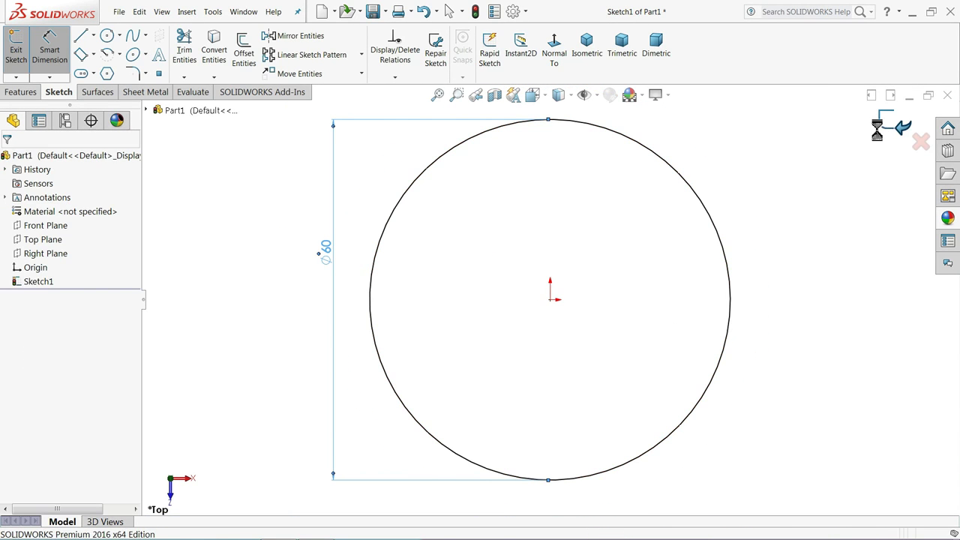
pyautogui.click(889, 125)
pyautogui.click(18, 229)
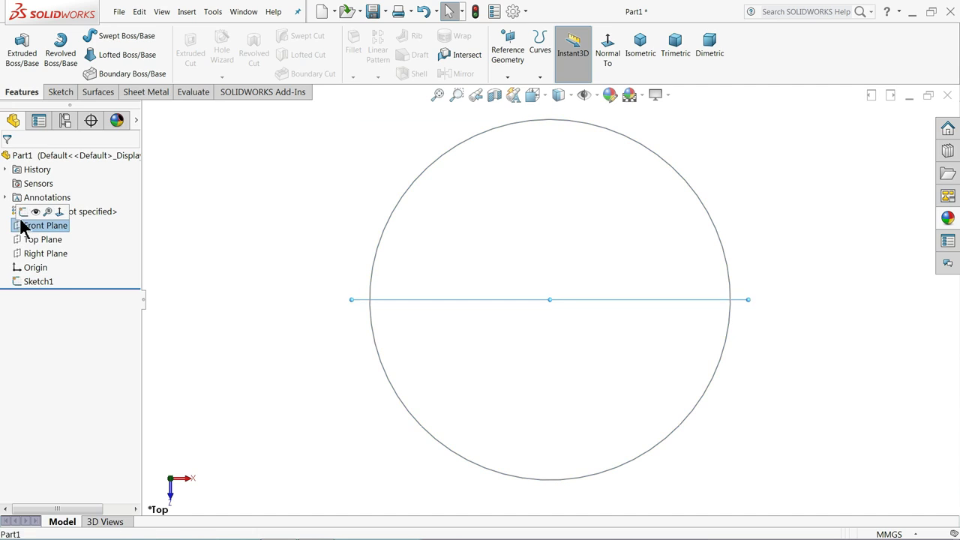
# - Sketch a three-sided polygon left of the origin on the Front Plane, viewed normal to it
pyautogui.click(22, 213)
pyautogui.click(552, 54)
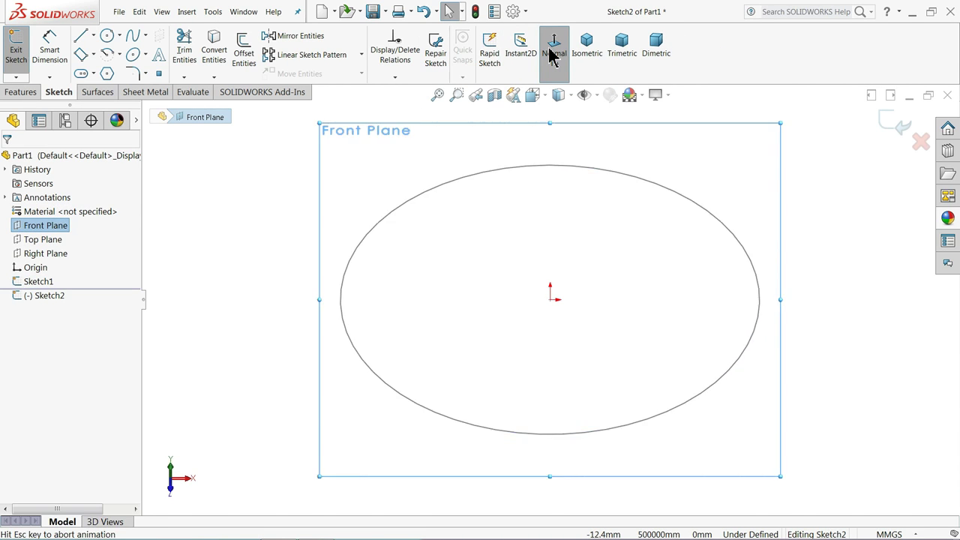
pyautogui.click(106, 73)
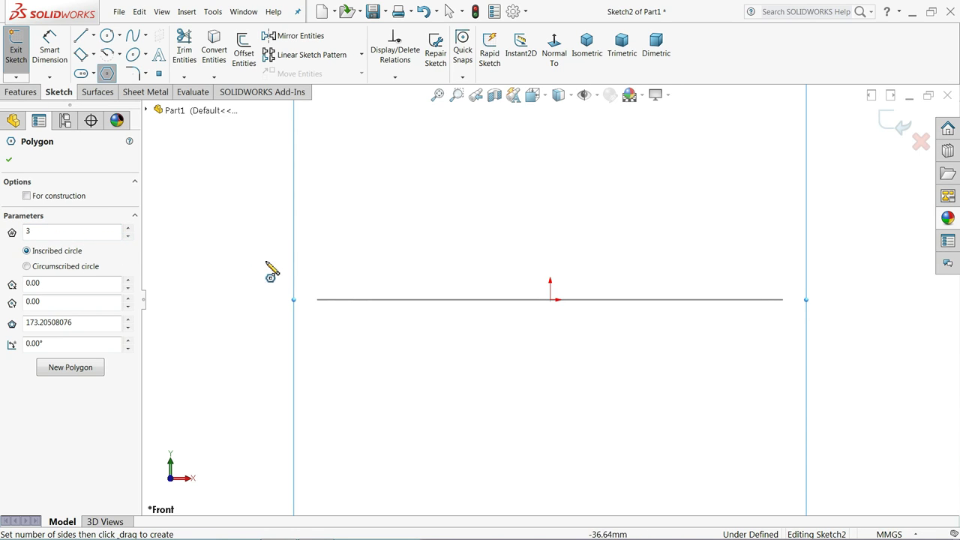
pyautogui.moveTo(268, 293); pyautogui.dragTo(275, 194)
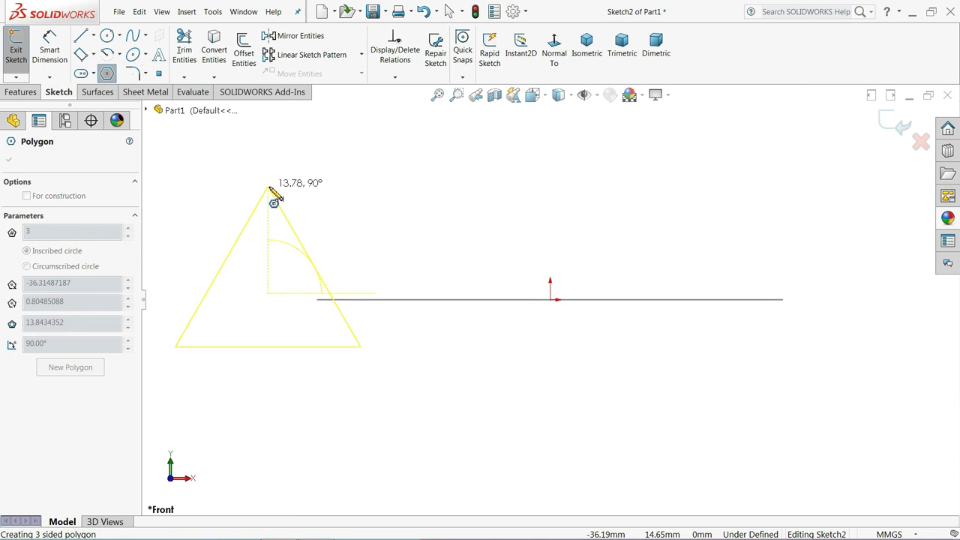
pyautogui.click(275, 194)
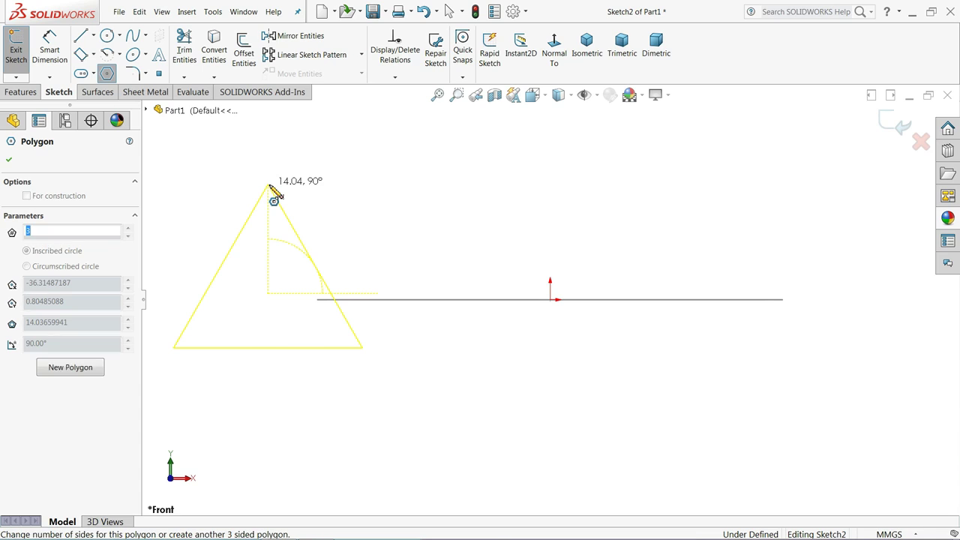
pyautogui.rightClick(308, 172)
pyautogui.click(345, 174)
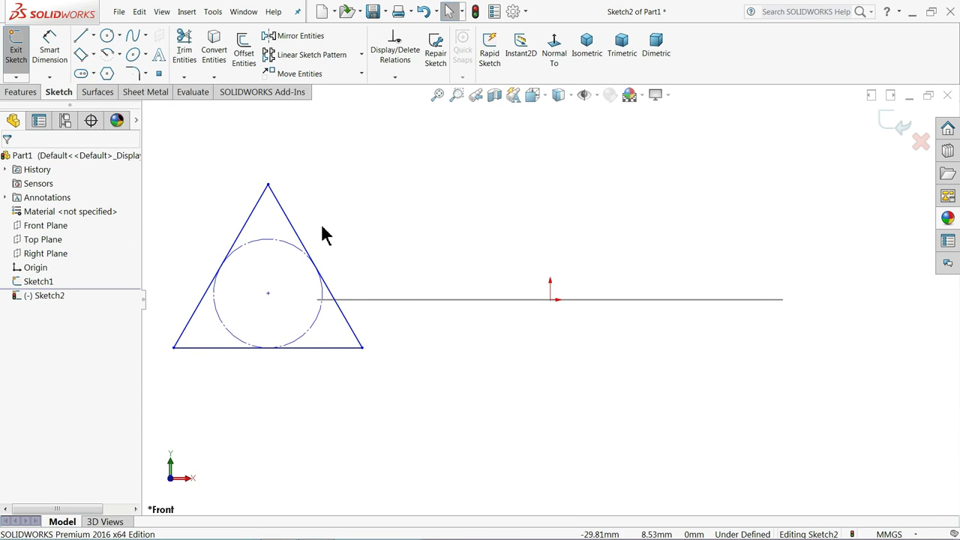
# - Dimension the triangle's bottom edge to 15 mm
pyautogui.click(321, 346)
pyautogui.click(347, 309)
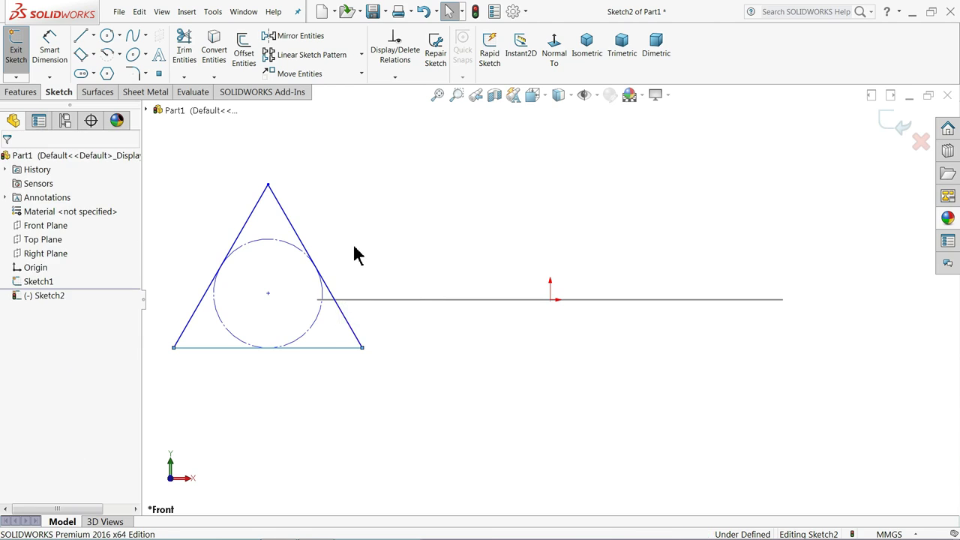
pyautogui.click(48, 52)
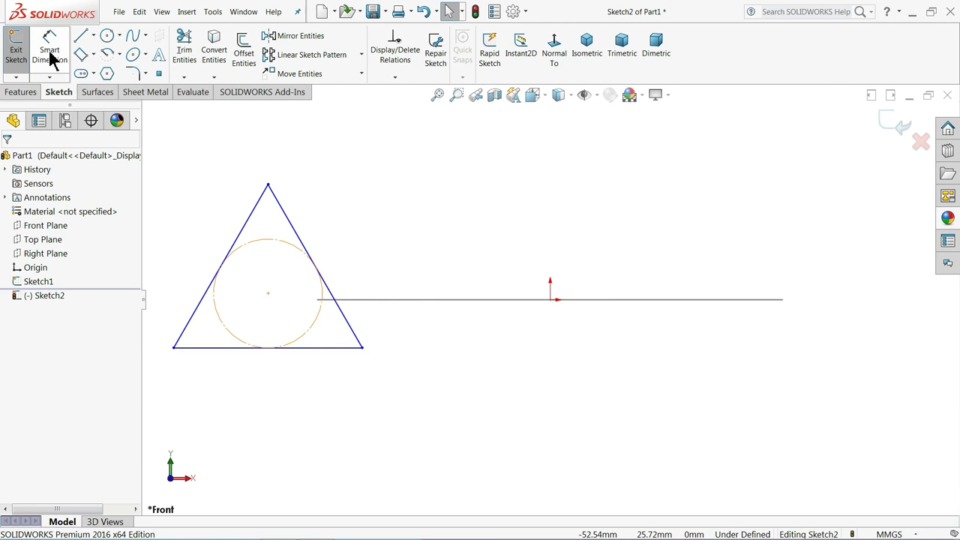
pyautogui.click(250, 358)
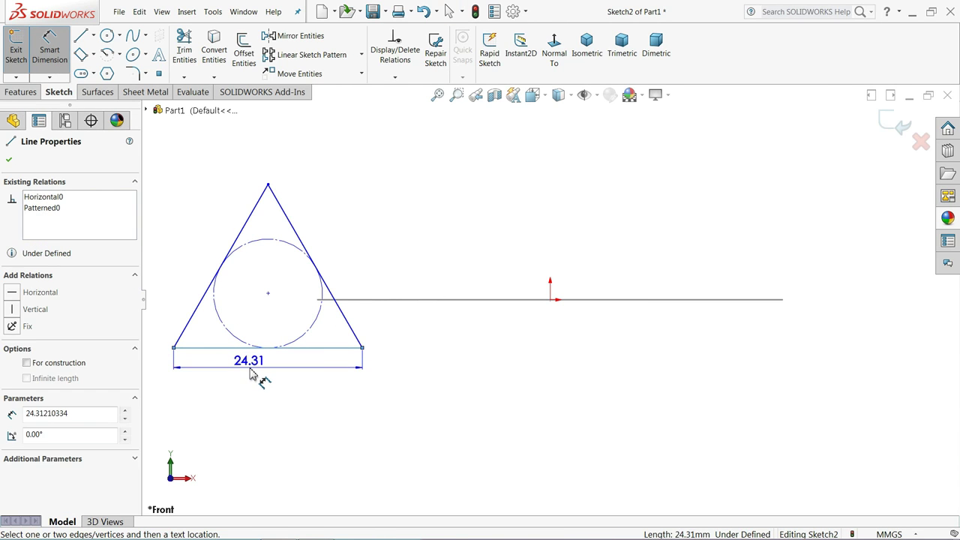
pyautogui.click(253, 369)
pyautogui.write('15')
pyautogui.click(189, 371)
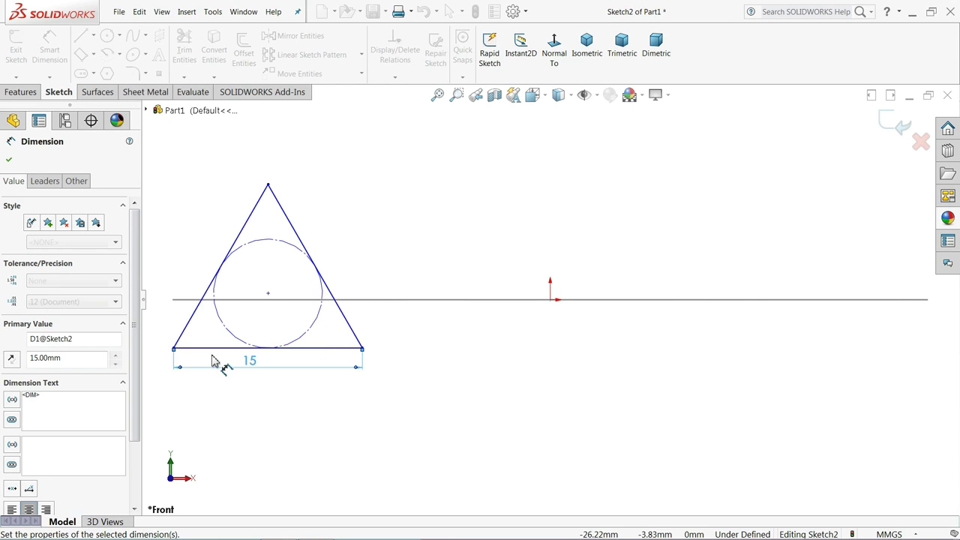
pyautogui.click(10, 154)
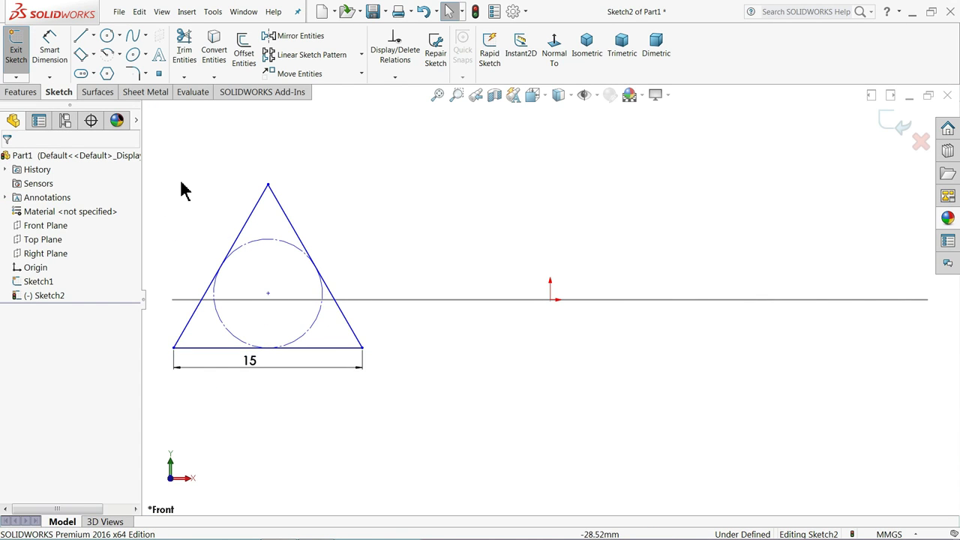
# - Add a Pierce relation between the triangle's centre point and the 60 mm ring circle
pyautogui.click(269, 295)
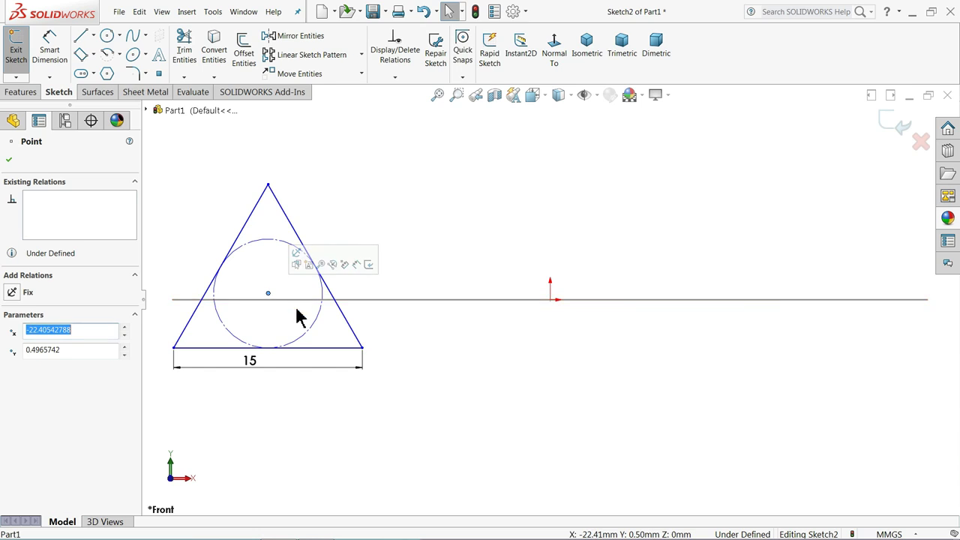
pyautogui.scroll(-2, 227, 317)
pyautogui.scroll(2, 360, 322)
pyautogui.scroll(-3, 315, 321)
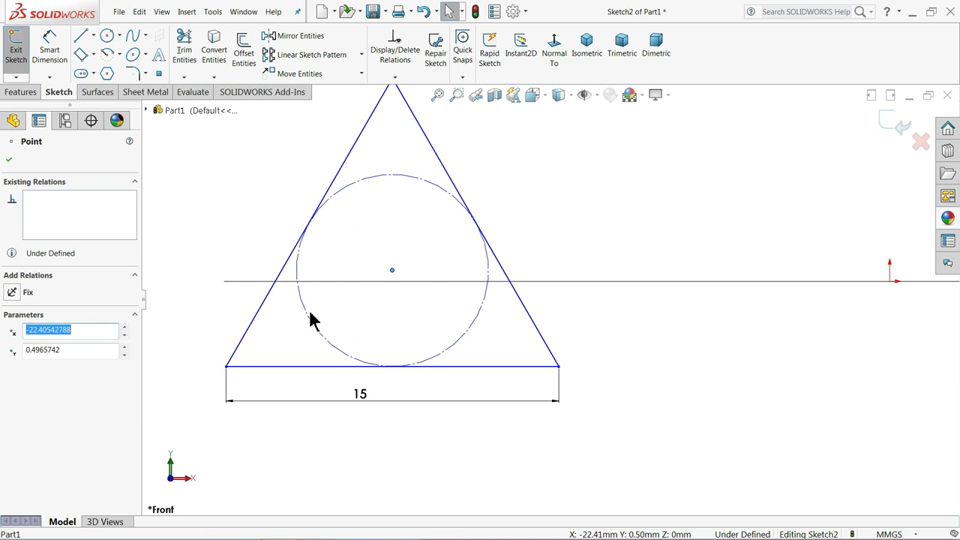
pyautogui.keyDown('ctrl'); pyautogui.click(257, 289); pyautogui.keyUp('ctrl')
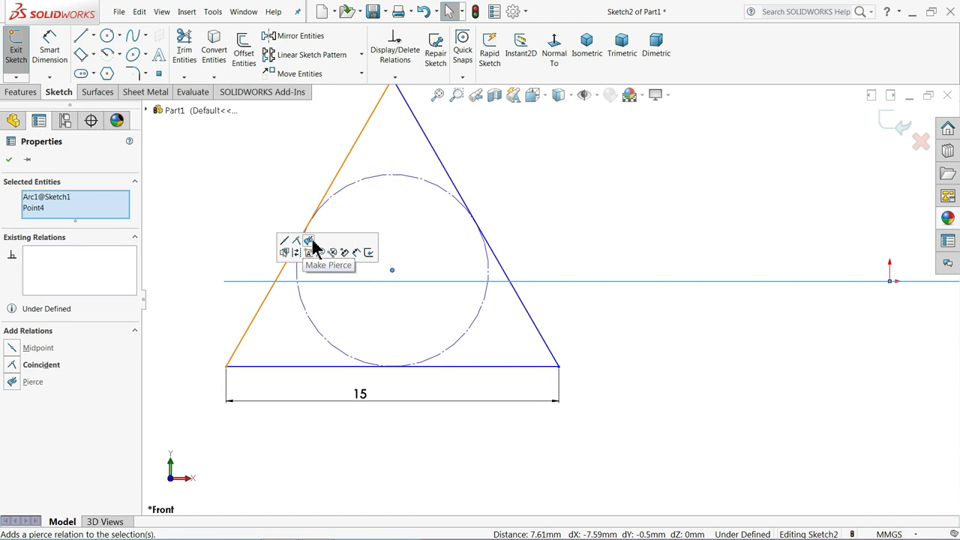
pyautogui.click(12, 383)
pyautogui.scroll(3, 338, 323)
pyautogui.click(405, 315)
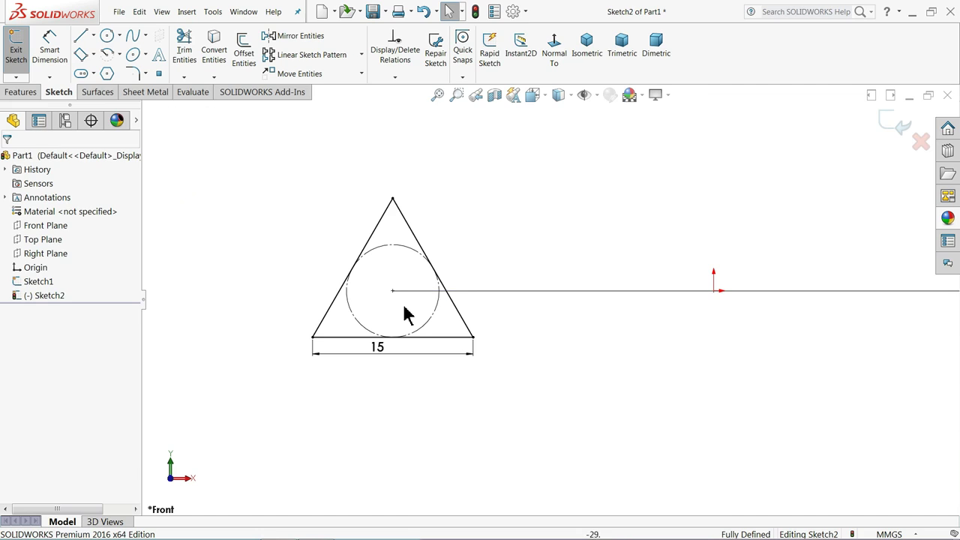
# - Orbit to see the ring and triangle in 3D, then exit the profile sketch
pyautogui.moveTo(495, 294); pyautogui.dragTo(454, 329, button='middle')
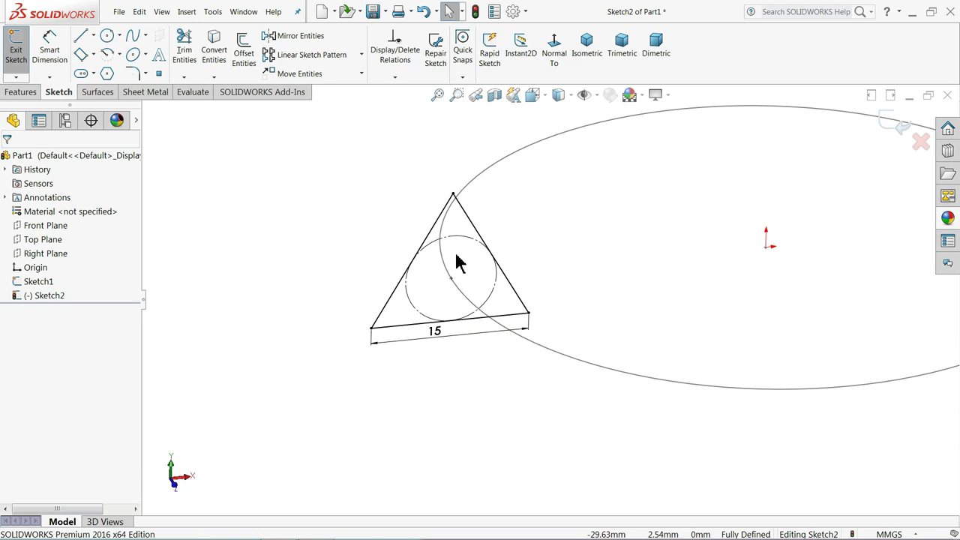
pyautogui.moveTo(460, 263); pyautogui.dragTo(450, 247, button='middle')
pyautogui.moveTo(515, 236)
pyautogui.mouseDown(button='middle')
pyautogui.moveTo(525, 275)
pyautogui.moveTo(643, 276)
pyautogui.moveTo(620, 286)
pyautogui.mouseUp(button='middle')
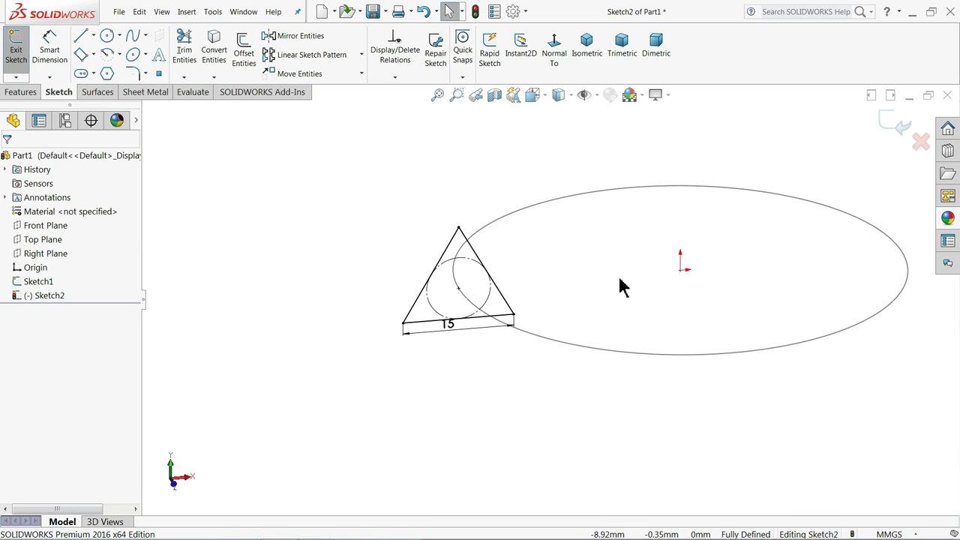
pyautogui.click(895, 123)
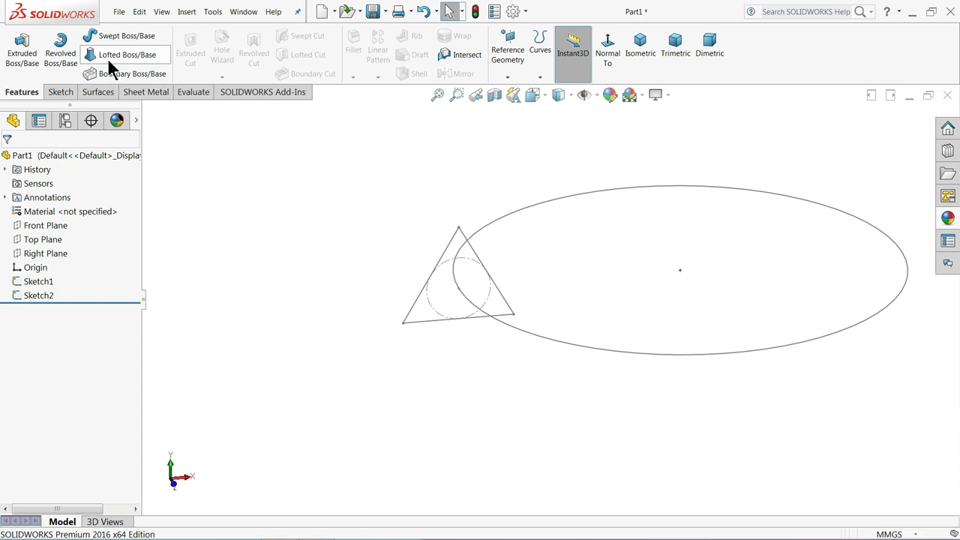
# - Start a sweep using the triangle sketch as profile and the ring circle as path
pyautogui.click(122, 34)
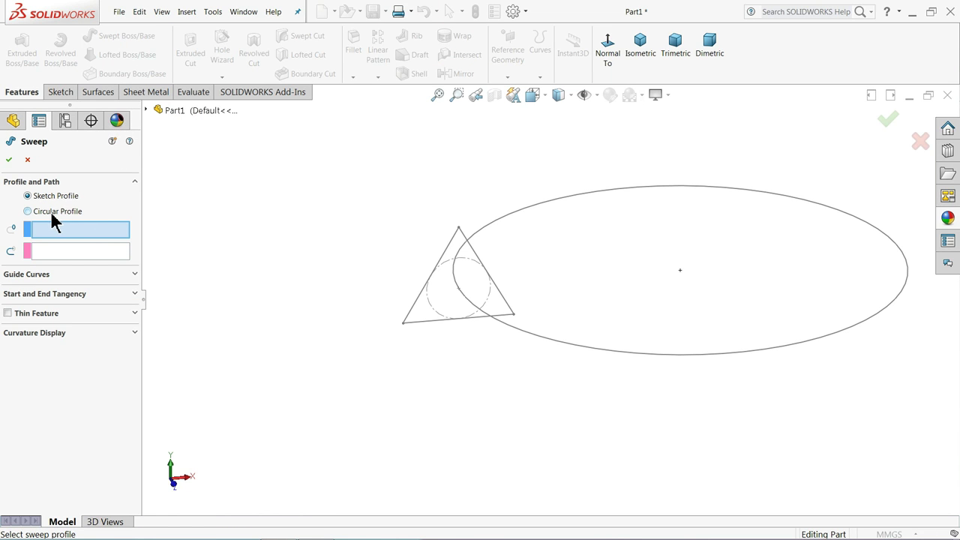
pyautogui.scroll(3, 530, 322)
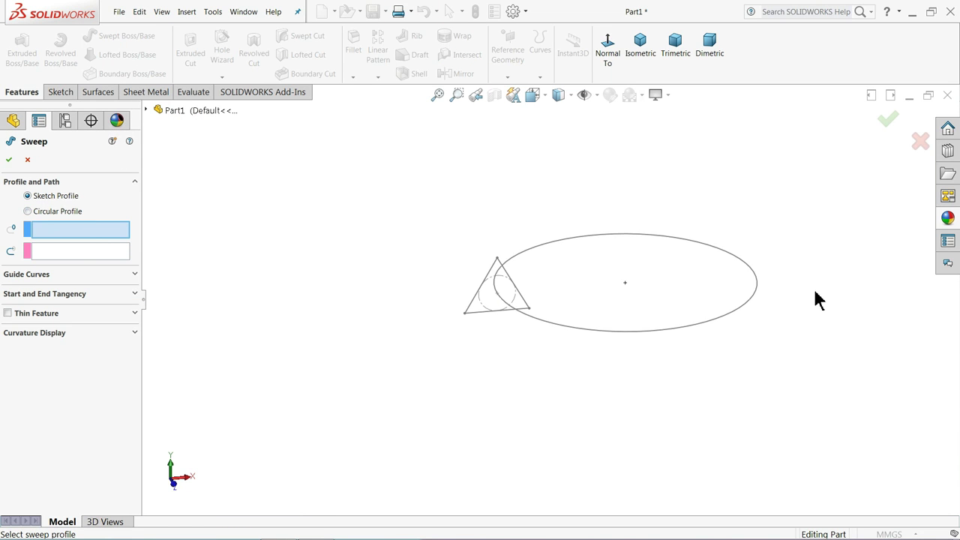
pyautogui.scroll(-1, 477, 305)
pyautogui.scroll(-1, 460, 300)
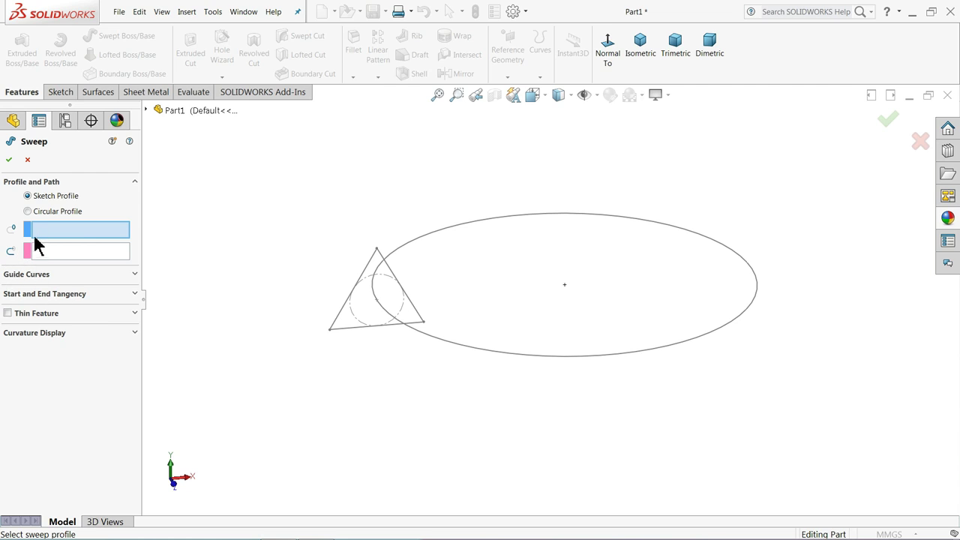
pyautogui.click(358, 335)
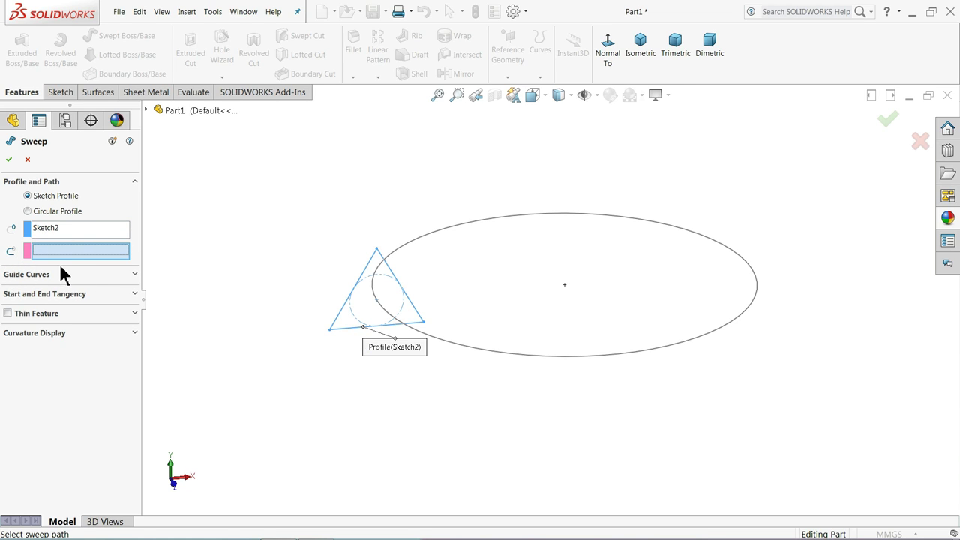
pyautogui.click(400, 253)
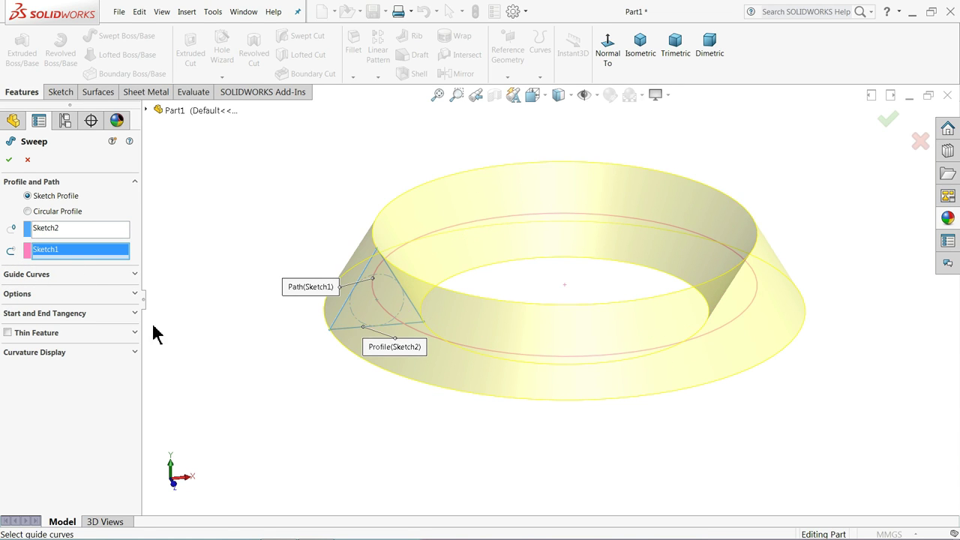
# - Give the sweep a 360° profile twist and accept it to create Sweep1
pyautogui.click(136, 294)
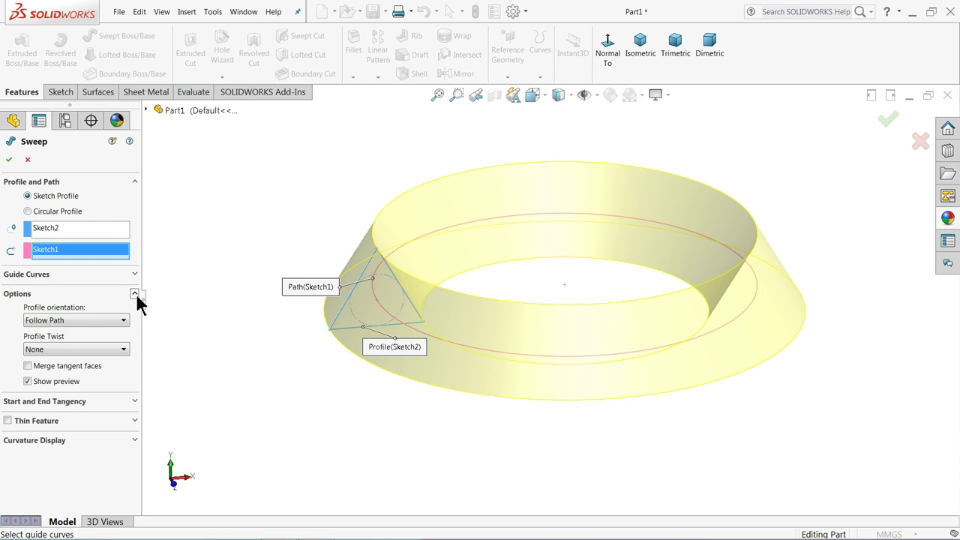
pyautogui.click(53, 323)
pyautogui.click(52, 325)
pyautogui.click(58, 351)
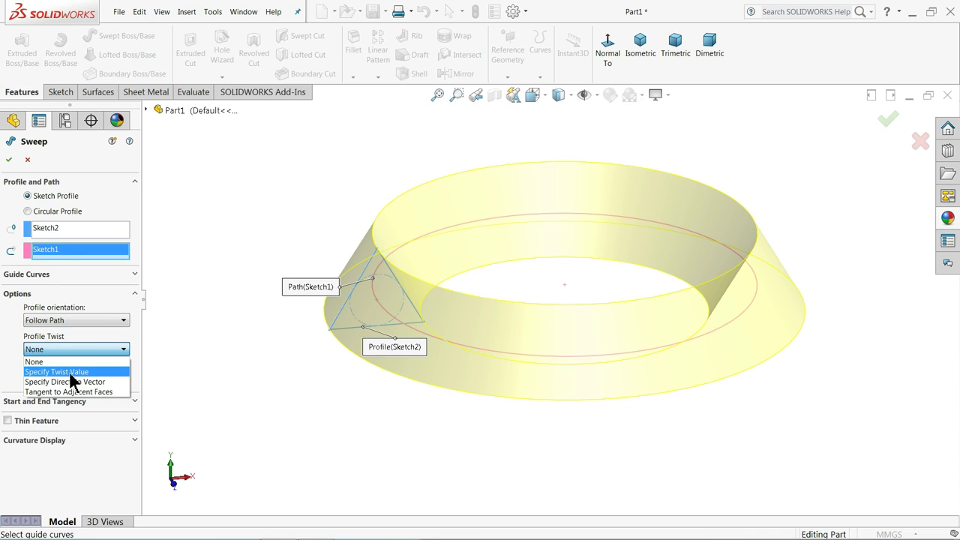
pyautogui.click(73, 372)
pyautogui.write('360')
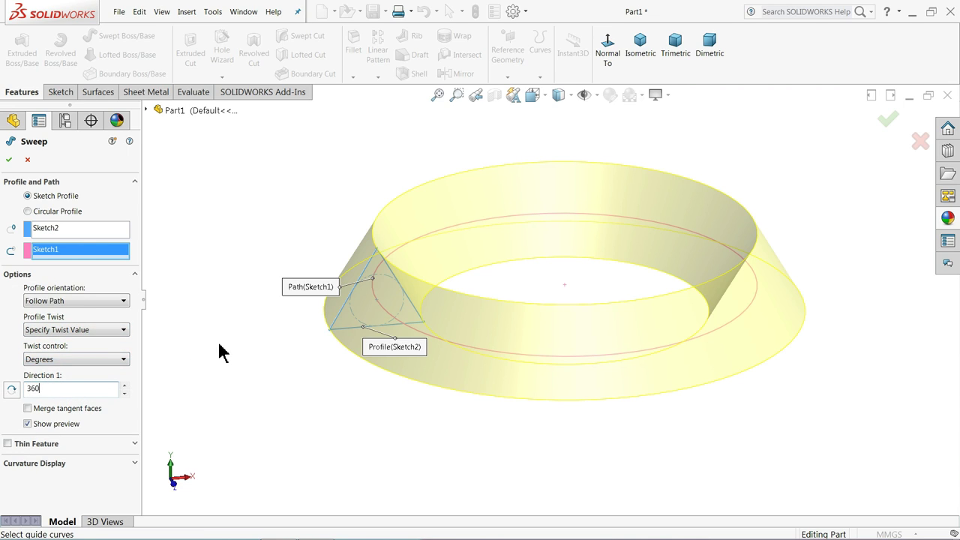
pyautogui.press('Return')
pyautogui.moveTo(240, 350)
pyautogui.mouseDown(button='middle')
pyautogui.moveTo(259, 285)
pyautogui.moveTo(242, 326)
pyautogui.moveTo(206, 318)
pyautogui.moveTo(229, 333)
pyautogui.moveTo(238, 325)
pyautogui.mouseUp(button='middle')
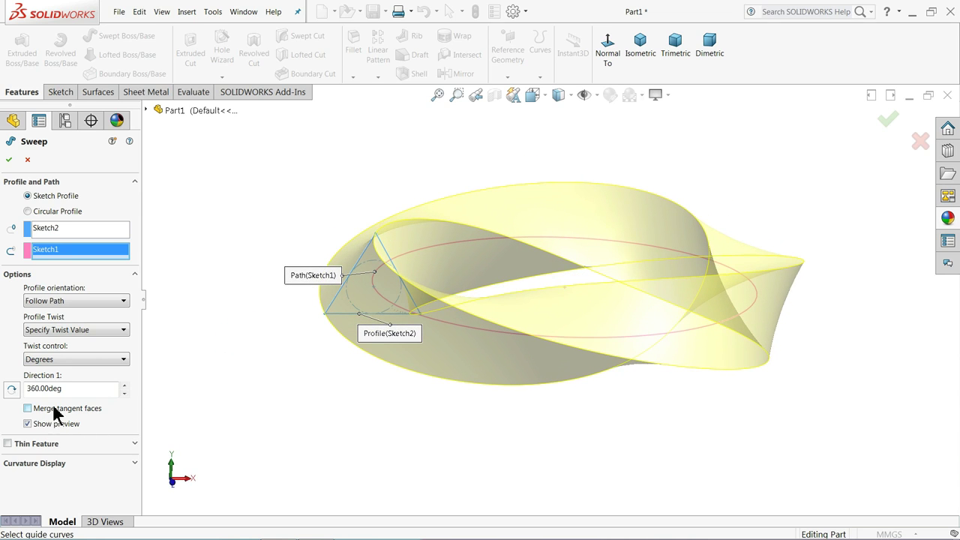
pyautogui.click(8, 161)
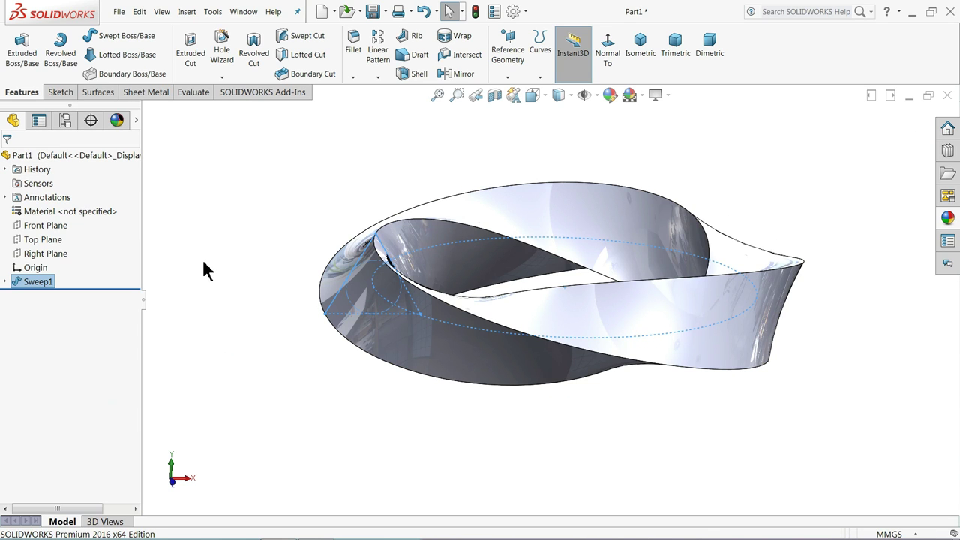
# - Create reference Axis1 from the Front Plane and Right Plane intersection
pyautogui.moveTo(259, 280)
pyautogui.mouseDown(button='middle')
pyautogui.moveTo(287, 324)
pyautogui.moveTo(288, 358)
pyautogui.moveTo(276, 272)
pyautogui.moveTo(277, 311)
pyautogui.moveTo(317, 368)
pyautogui.moveTo(300, 317)
pyautogui.moveTo(280, 322)
pyautogui.mouseUp(button='middle')
pyautogui.scroll(-2, 608, 303)
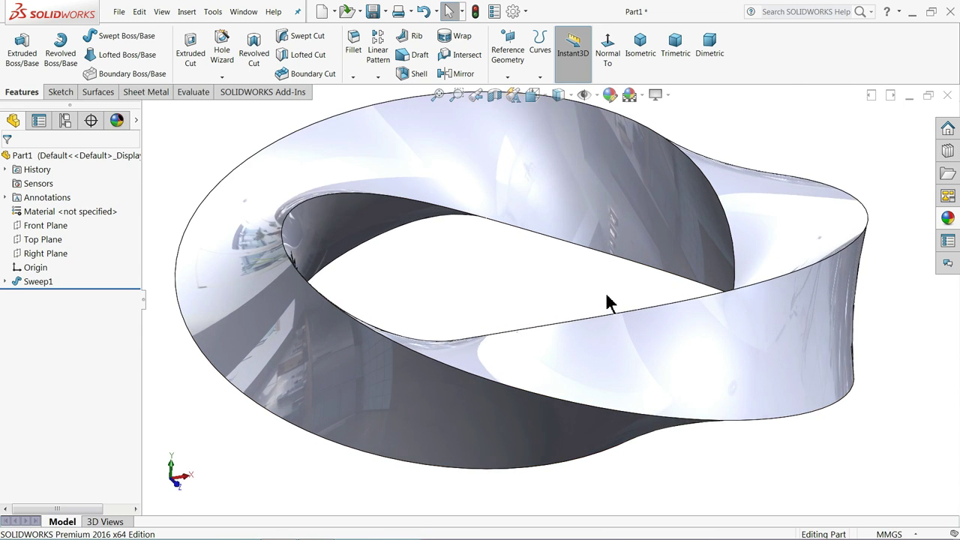
pyautogui.scroll(-1, 608, 302)
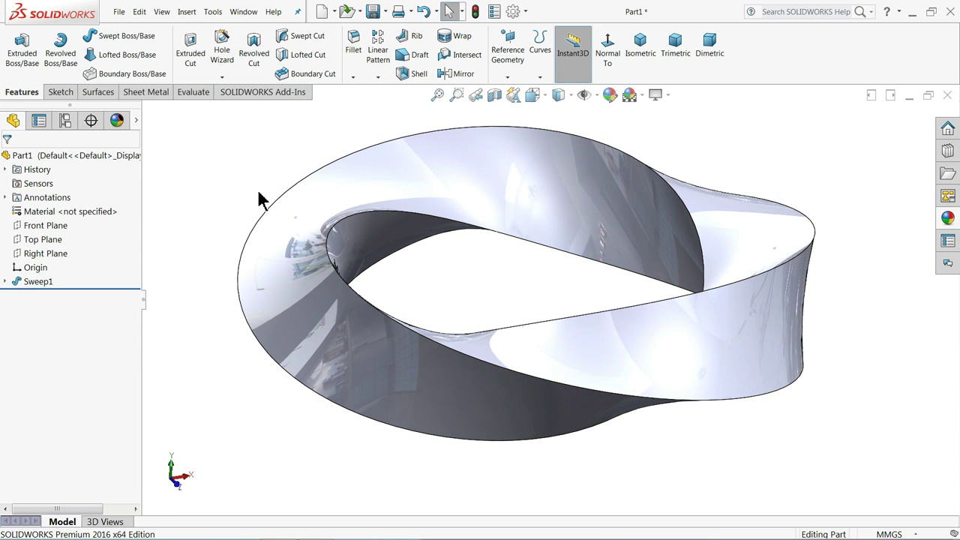
pyautogui.click(508, 77)
pyautogui.click(506, 161)
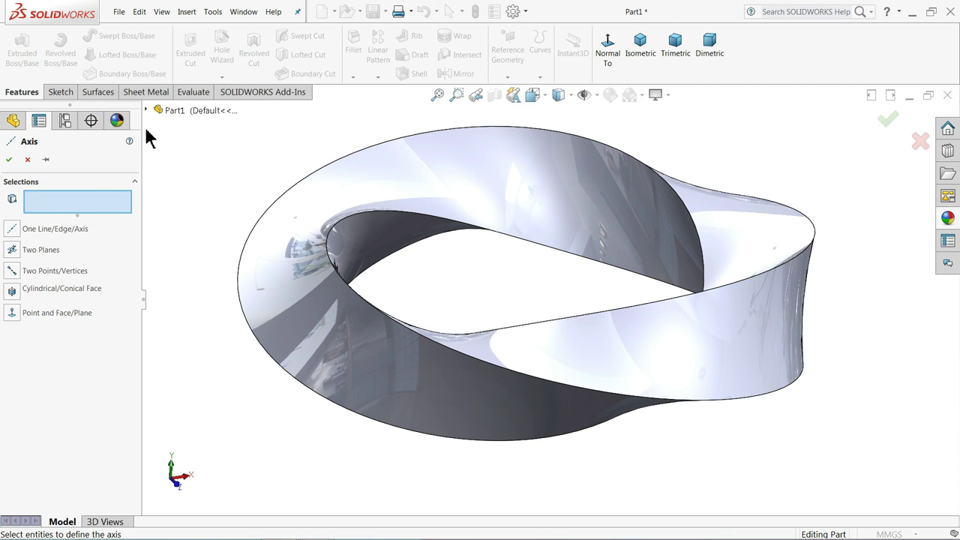
pyautogui.click(147, 110)
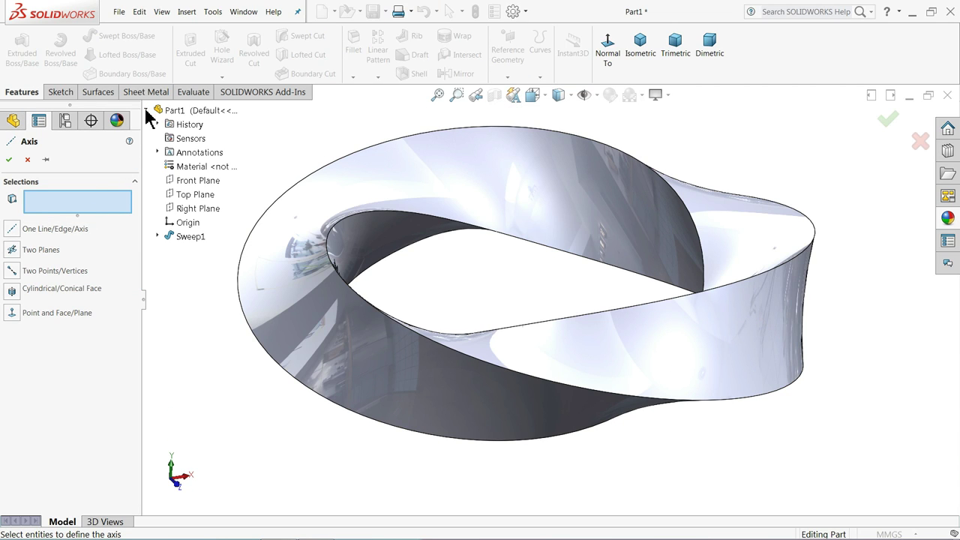
pyautogui.click(186, 181)
pyautogui.click(182, 209)
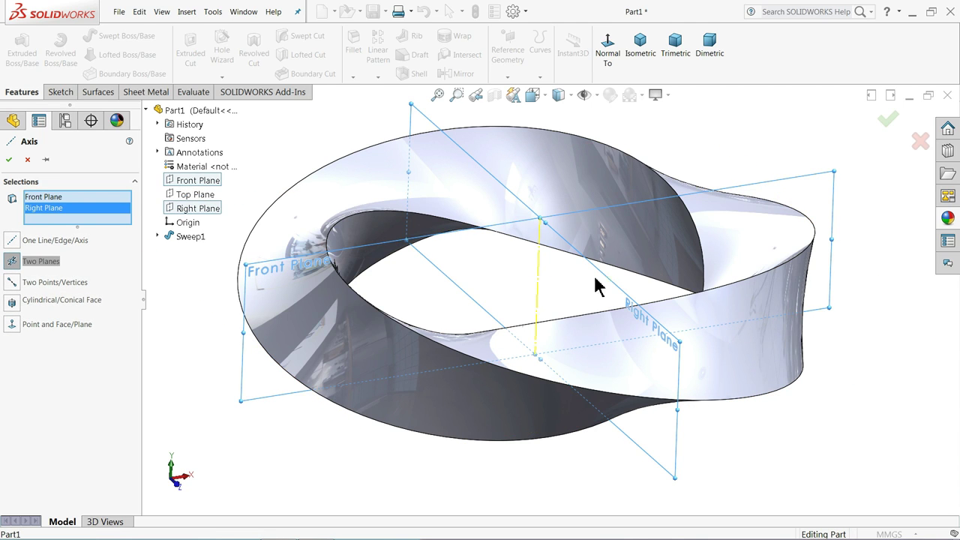
pyautogui.click(10, 161)
# - Fit the model in view, orbit it, and start a new 3D sketch
pyautogui.press('f')
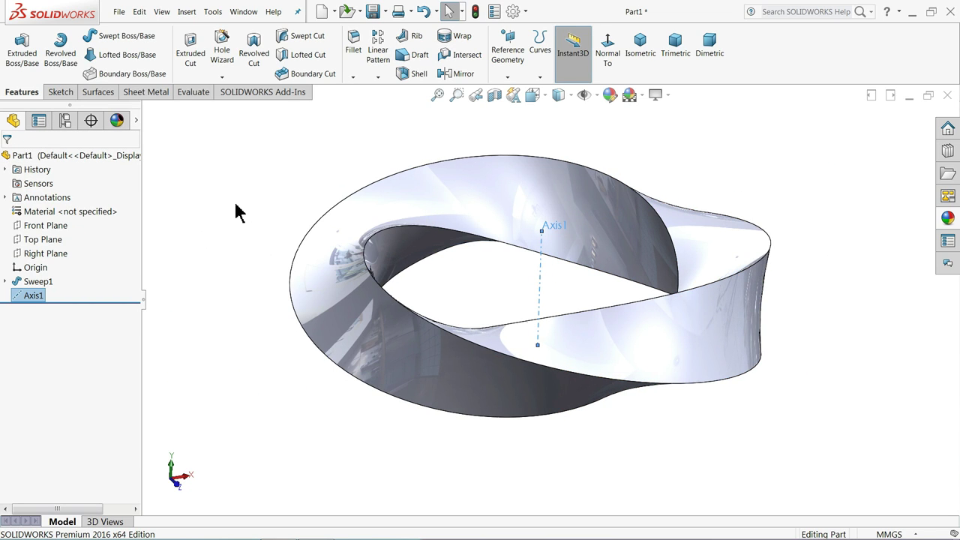
pyautogui.moveTo(313, 231); pyautogui.dragTo(508, 304, button='middle')
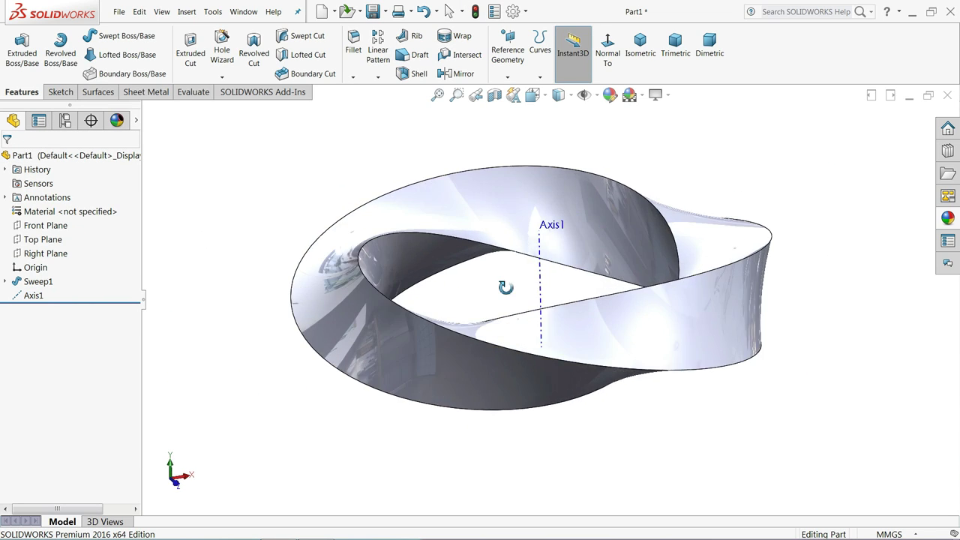
pyautogui.press('Escape')
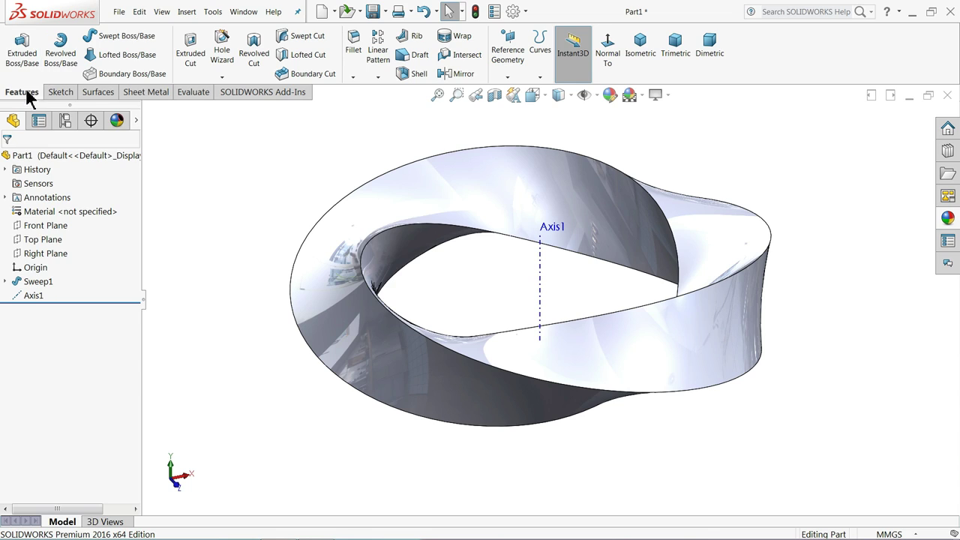
pyautogui.click(59, 93)
pyautogui.click(15, 78)
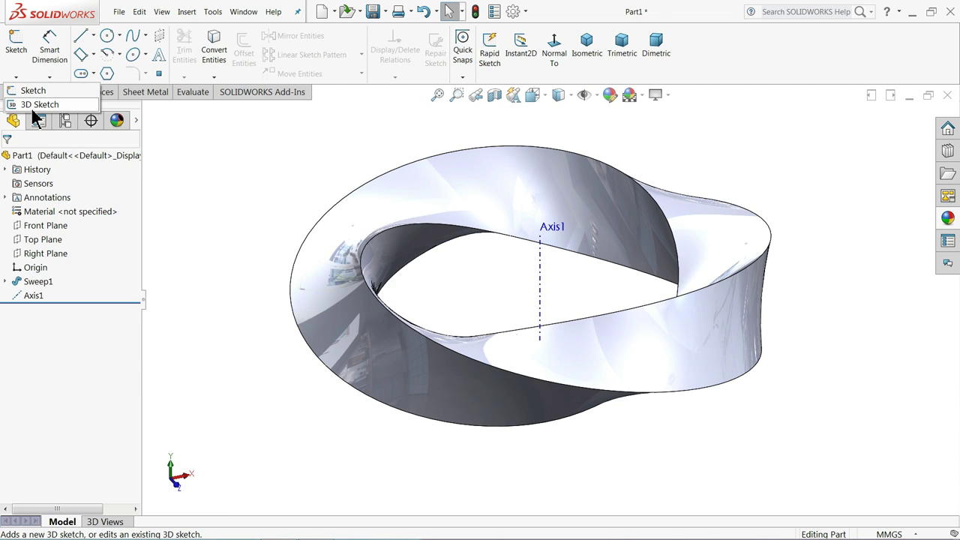
pyautogui.click(38, 105)
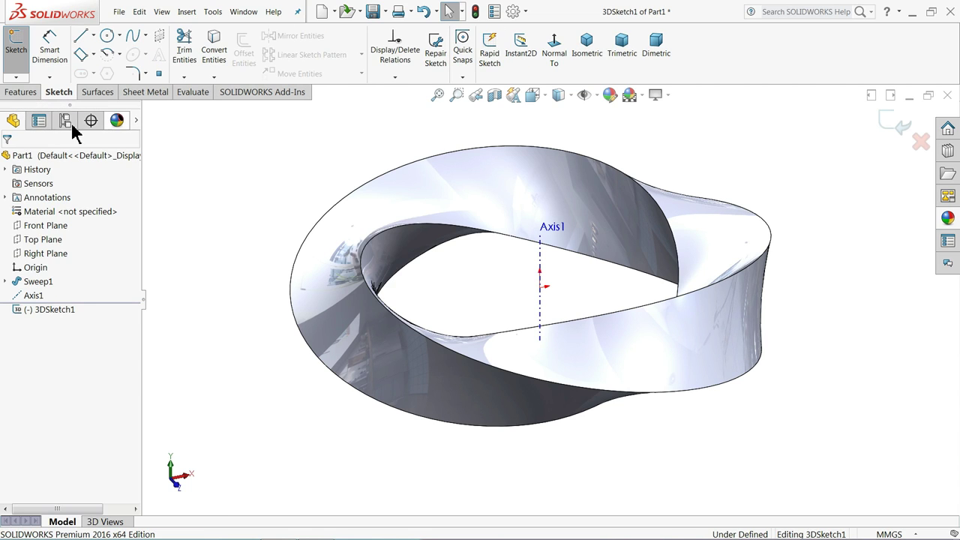
# - Convert the band's three edge curves into 3D sketch entities and exit the sketch
pyautogui.click(448, 232)
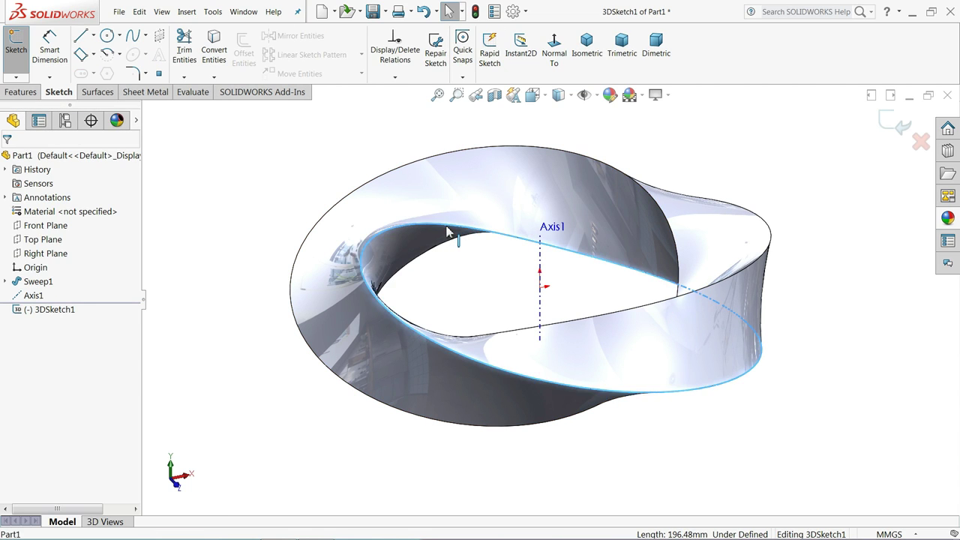
pyautogui.click(202, 63)
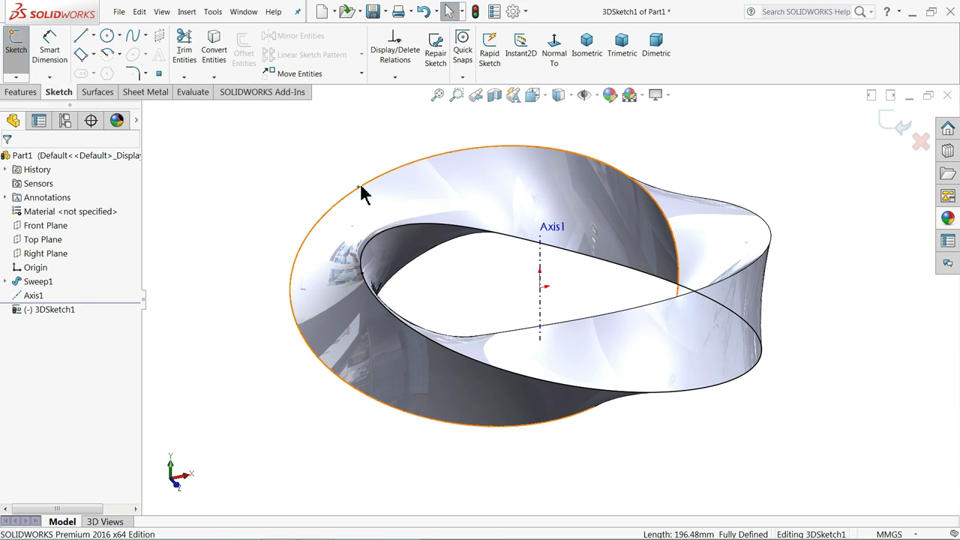
pyautogui.click(360, 187)
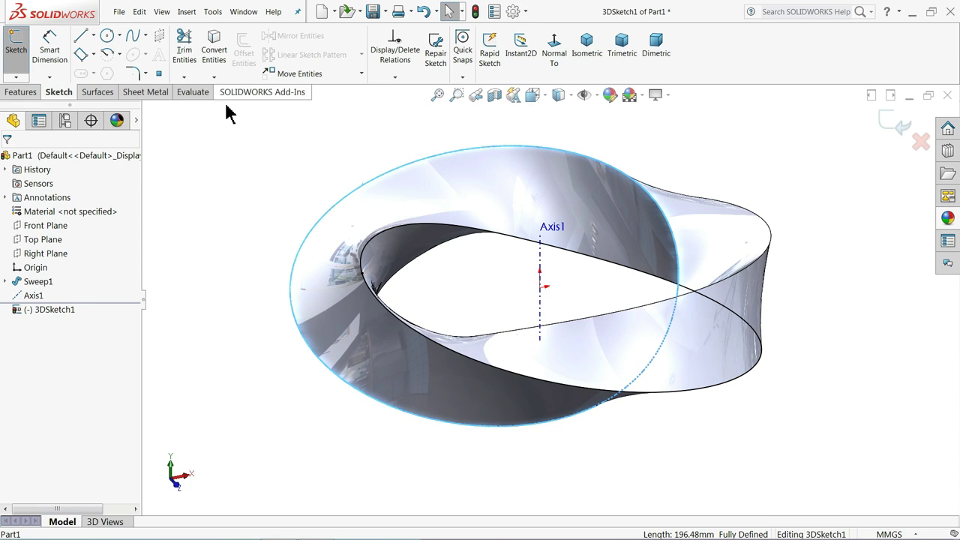
pyautogui.click(215, 60)
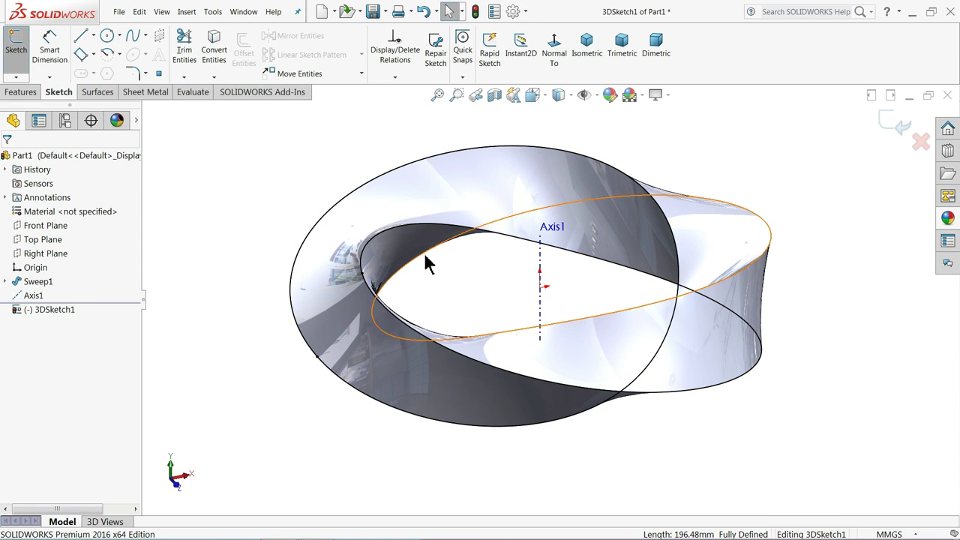
pyautogui.click(426, 259)
pyautogui.click(217, 64)
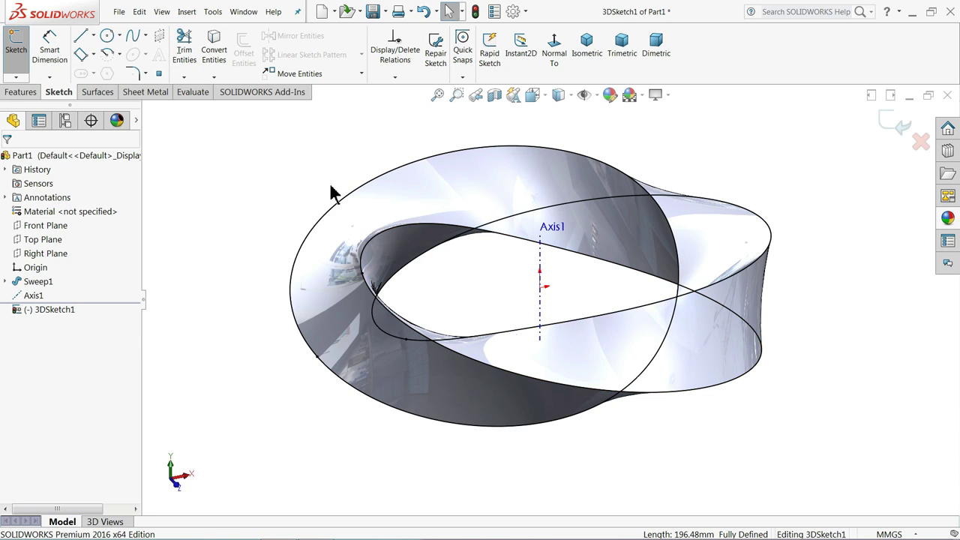
pyautogui.moveTo(391, 238)
pyautogui.mouseDown(button='middle')
pyautogui.moveTo(422, 156)
pyautogui.moveTo(407, 210)
pyautogui.mouseUp(button='middle')
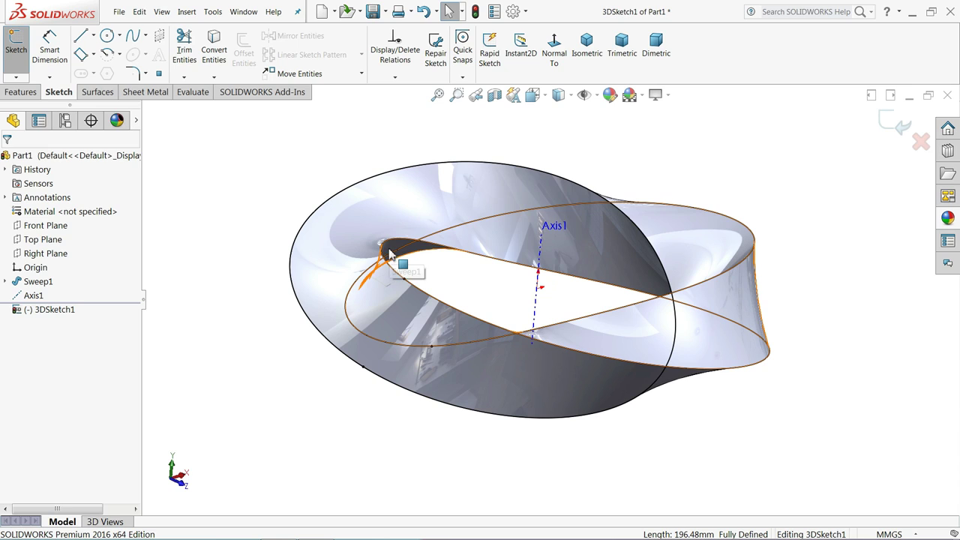
pyautogui.scroll(-1, 518, 306)
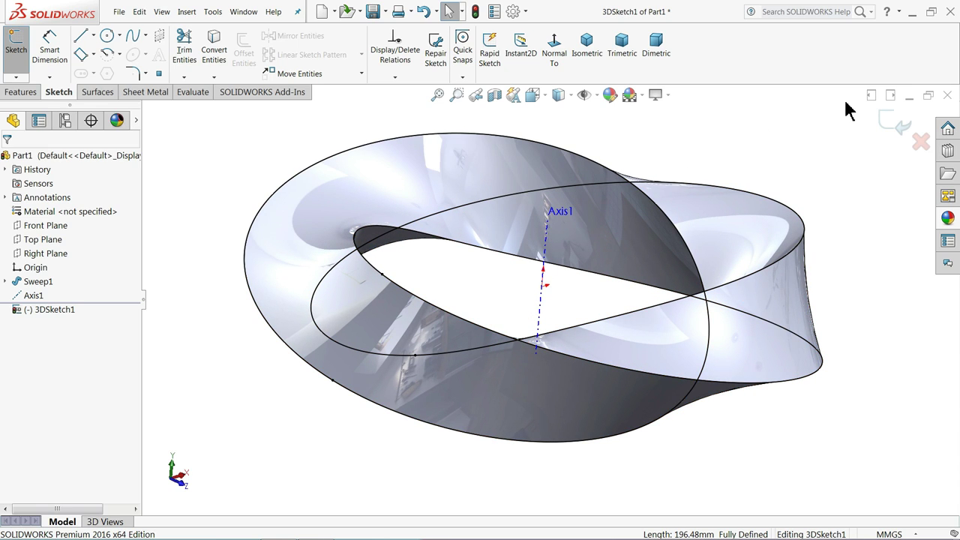
pyautogui.click(889, 124)
# - Hide the Sweep1 body and show its Sketch2 triangle profile
pyautogui.click(370, 198)
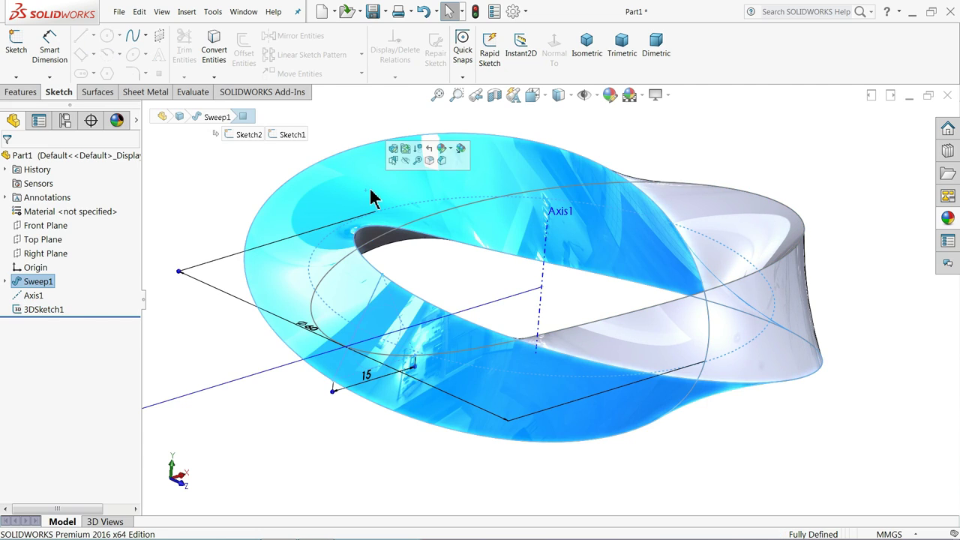
pyautogui.click(404, 161)
pyautogui.moveTo(258, 183)
pyautogui.mouseDown(button='middle')
pyautogui.moveTo(243, 203)
pyautogui.moveTo(334, 258)
pyautogui.moveTo(339, 217)
pyautogui.moveTo(351, 217)
pyautogui.moveTo(315, 274)
pyautogui.moveTo(285, 270)
pyautogui.moveTo(331, 273)
pyautogui.moveTo(333, 264)
pyautogui.mouseUp(button='middle')
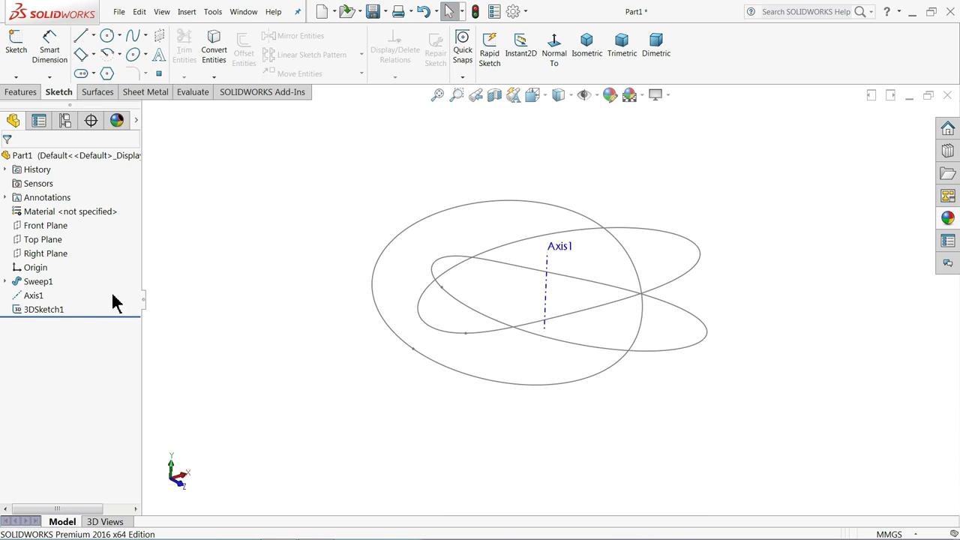
pyautogui.click(5, 281)
pyautogui.click(42, 297)
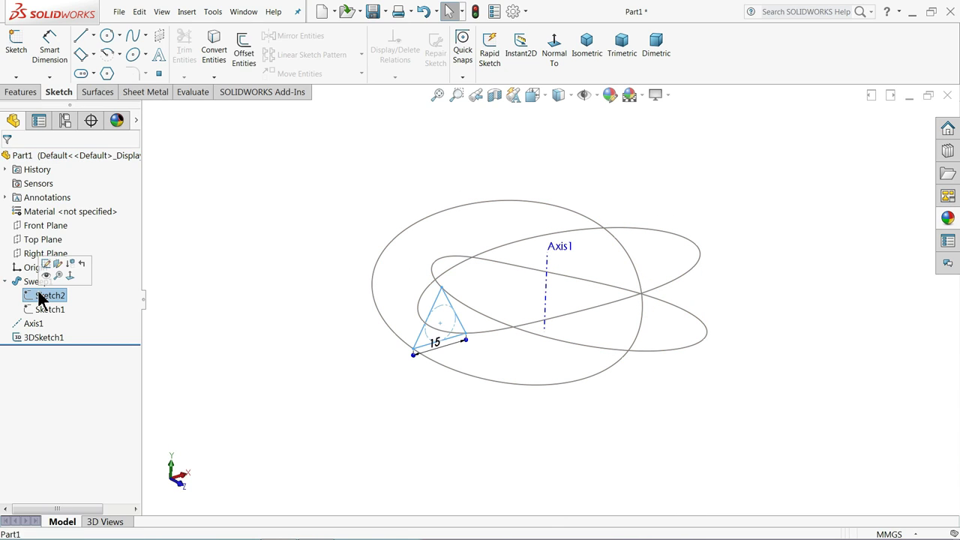
pyautogui.click(47, 279)
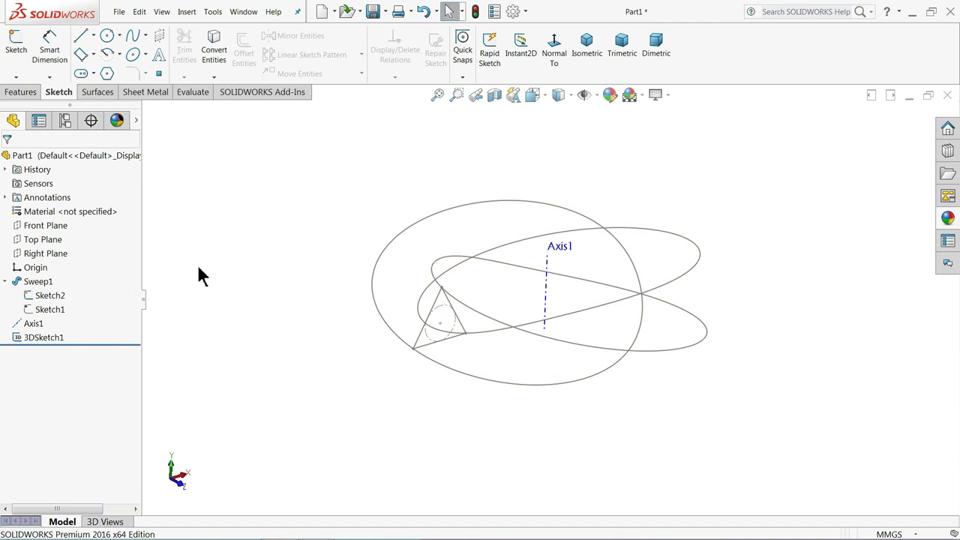
# - Orbit around the edge curves, profile and Axis1, then collapse Sweep1 in the tree
pyautogui.moveTo(199, 274)
pyautogui.mouseDown(button='middle')
pyautogui.moveTo(251, 257)
pyautogui.moveTo(204, 266)
pyautogui.mouseUp(button='middle')
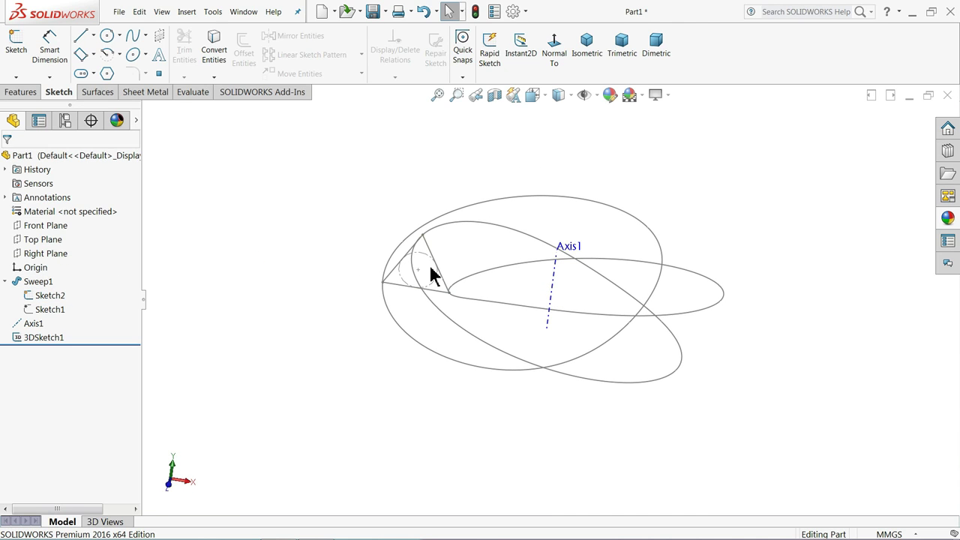
pyautogui.moveTo(394, 289)
pyautogui.mouseDown(button='middle')
pyautogui.moveTo(371, 250)
pyautogui.moveTo(372, 286)
pyautogui.mouseUp(button='middle')
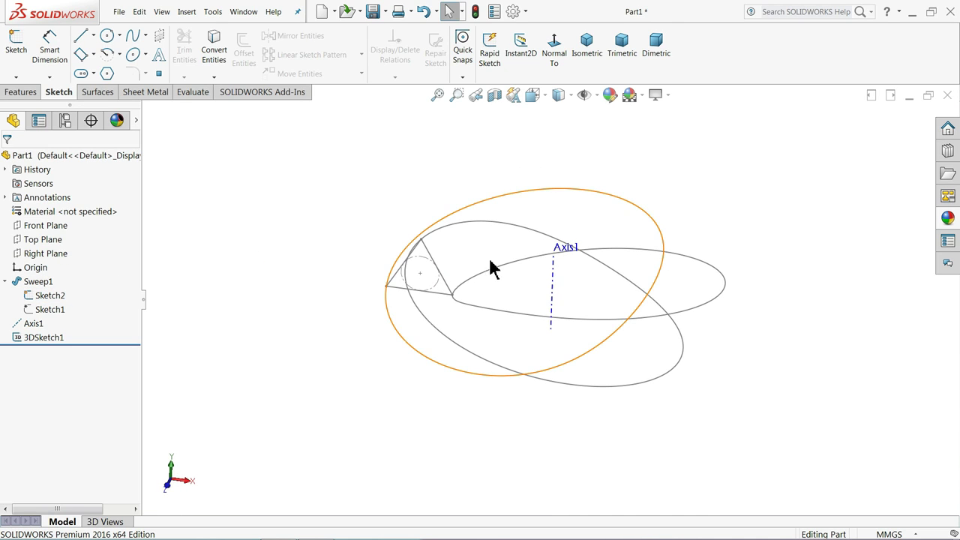
pyautogui.scroll(-3, 480, 251)
pyautogui.click(34, 226)
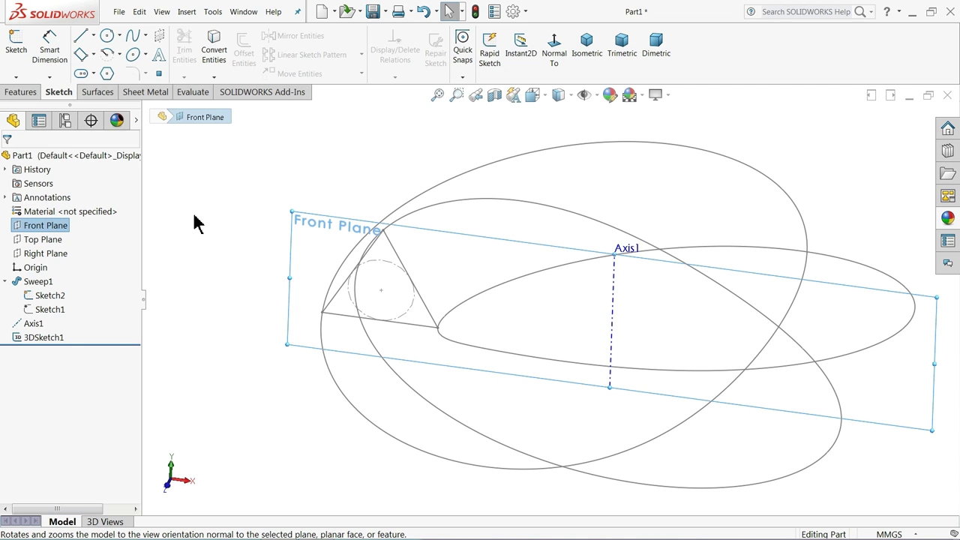
pyautogui.click(263, 243)
pyautogui.moveTo(393, 270)
pyautogui.mouseDown(button='middle')
pyautogui.moveTo(354, 249)
pyautogui.moveTo(393, 263)
pyautogui.moveTo(394, 251)
pyautogui.mouseUp(button='middle')
pyautogui.press('Escape')
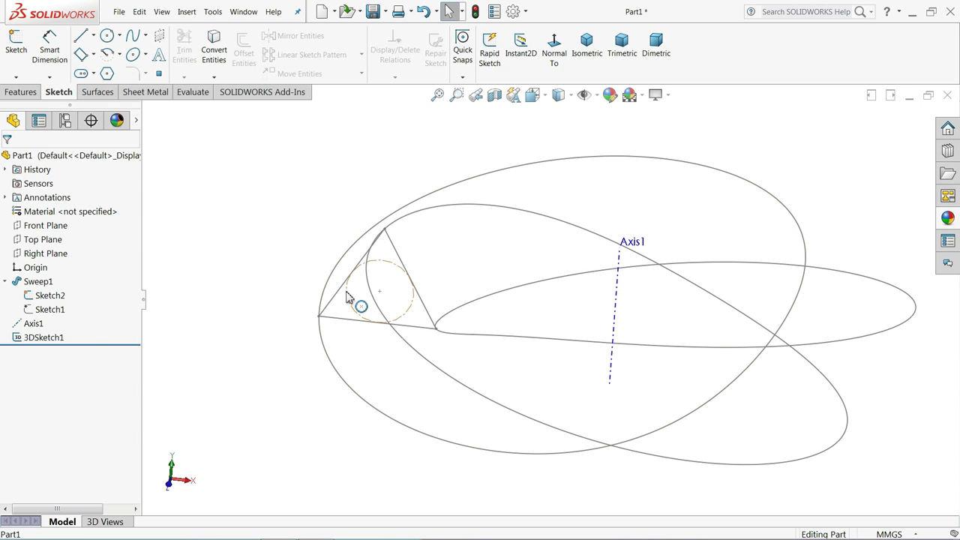
pyautogui.moveTo(346, 297)
pyautogui.mouseDown(button='middle')
pyautogui.moveTo(290, 250)
pyautogui.moveTo(335, 253)
pyautogui.moveTo(368, 272)
pyautogui.mouseUp(button='middle')
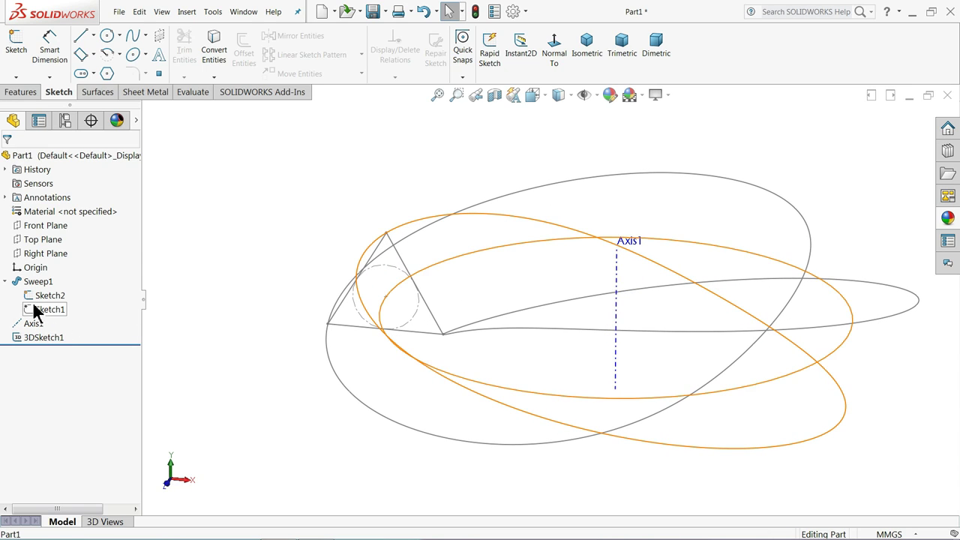
pyautogui.click(6, 282)
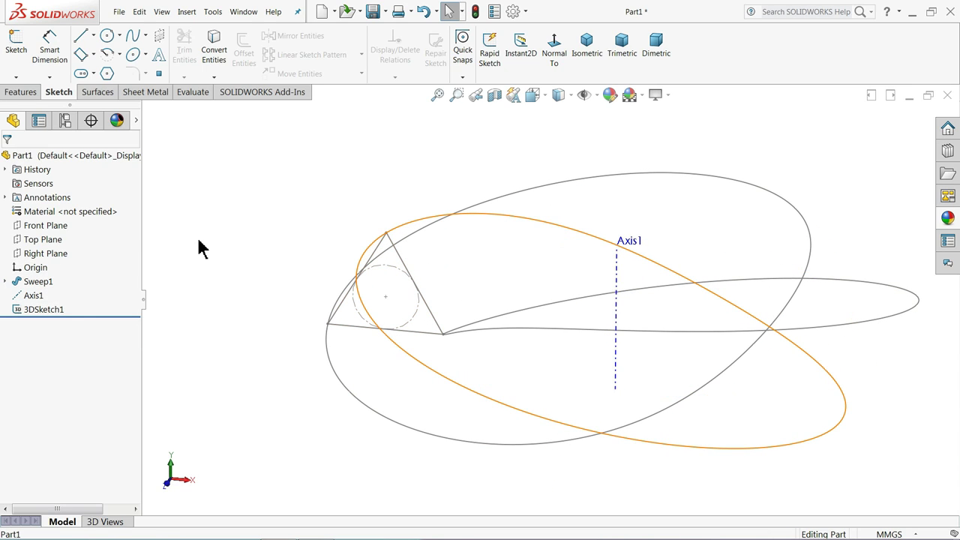
pyautogui.click(27, 227)
# - Start a Front Plane sketch and convert the three triangle lines into it
pyautogui.click(30, 212)
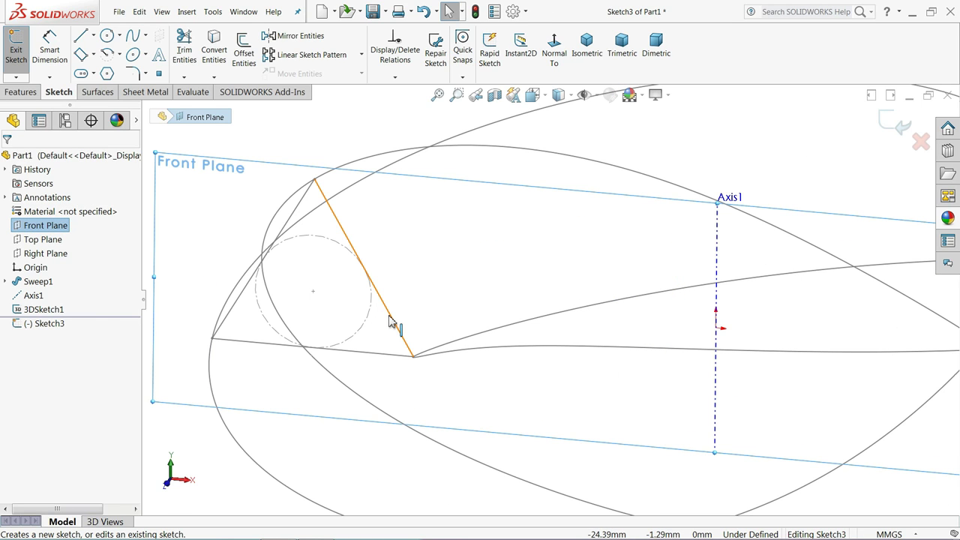
pyautogui.click(389, 321)
pyautogui.keyDown('ctrl'); pyautogui.click(354, 352); pyautogui.keyUp('ctrl')
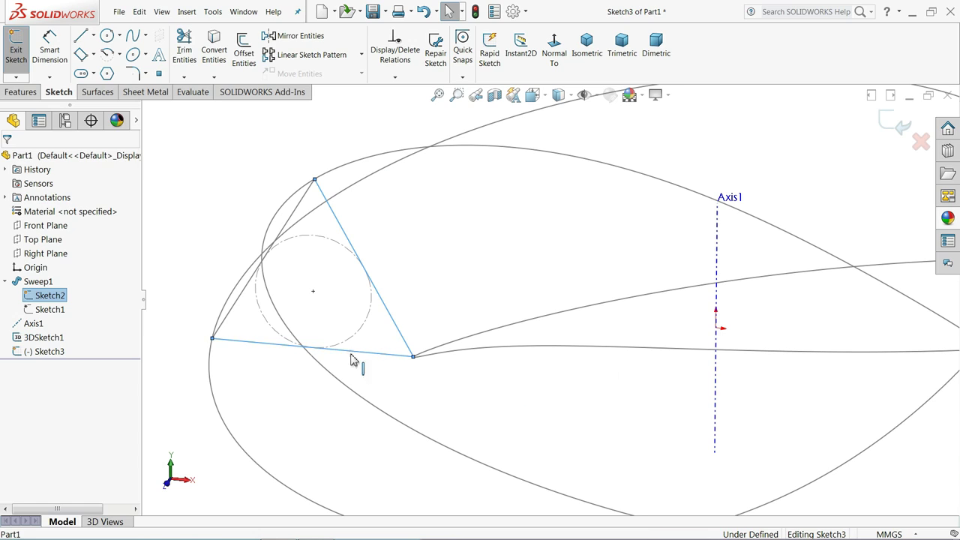
pyautogui.keyDown('ctrl'); pyautogui.click(236, 306); pyautogui.keyUp('ctrl')
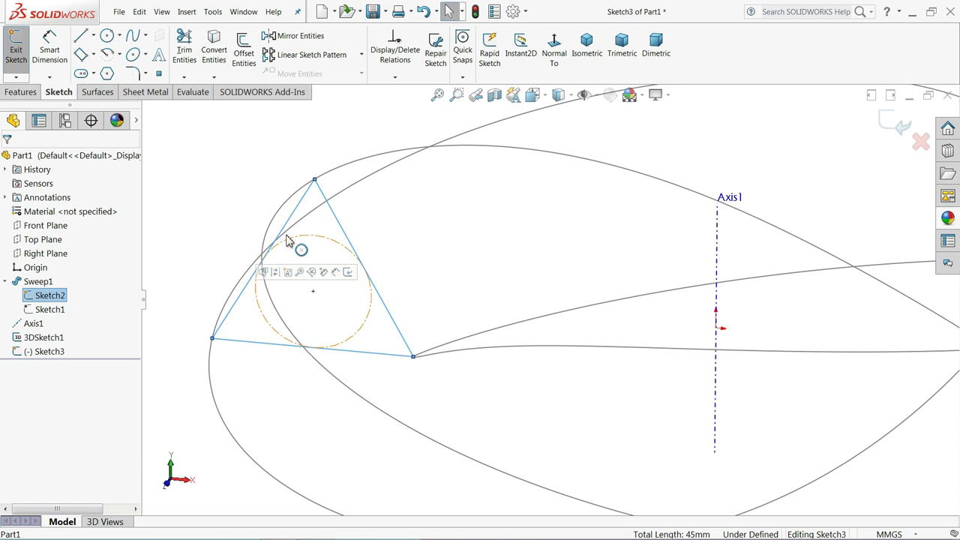
pyautogui.click(214, 45)
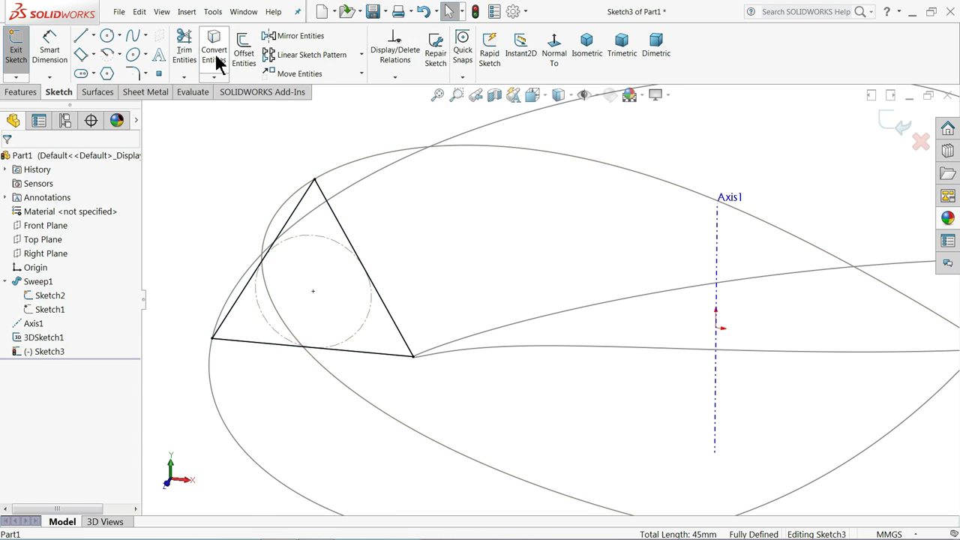
# - Offset the triangle outline 0.5 mm inward with Reverse checked
pyautogui.click(242, 59)
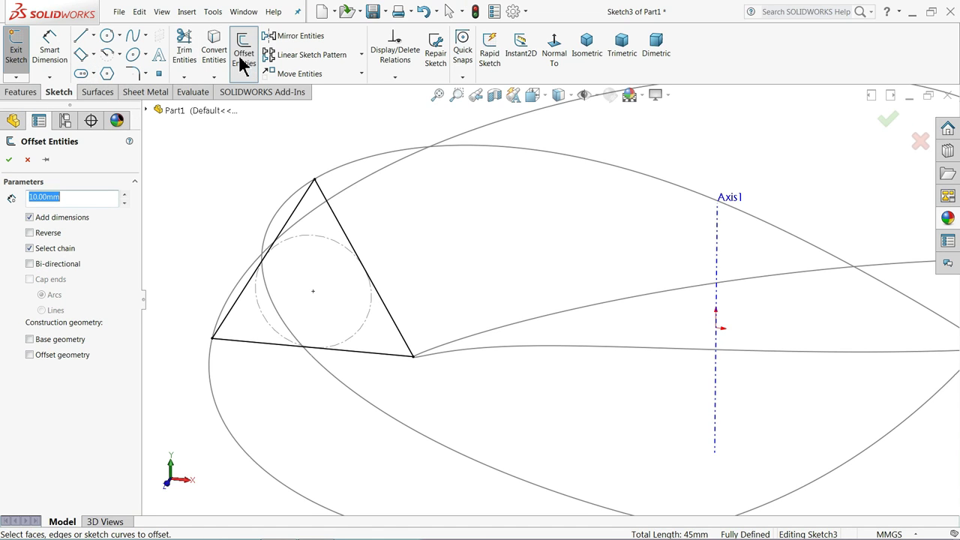
pyautogui.write('0.5')
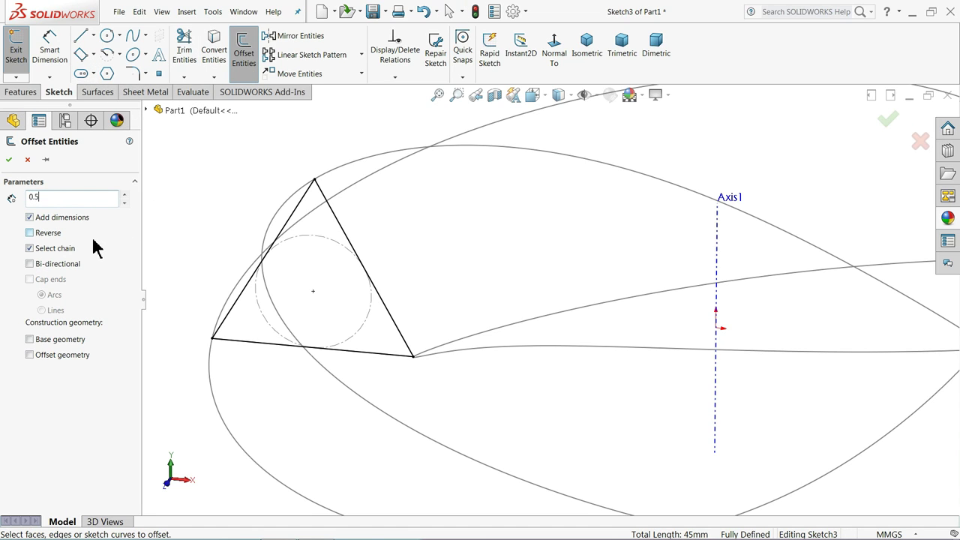
pyautogui.press('Return')
pyautogui.click(350, 247)
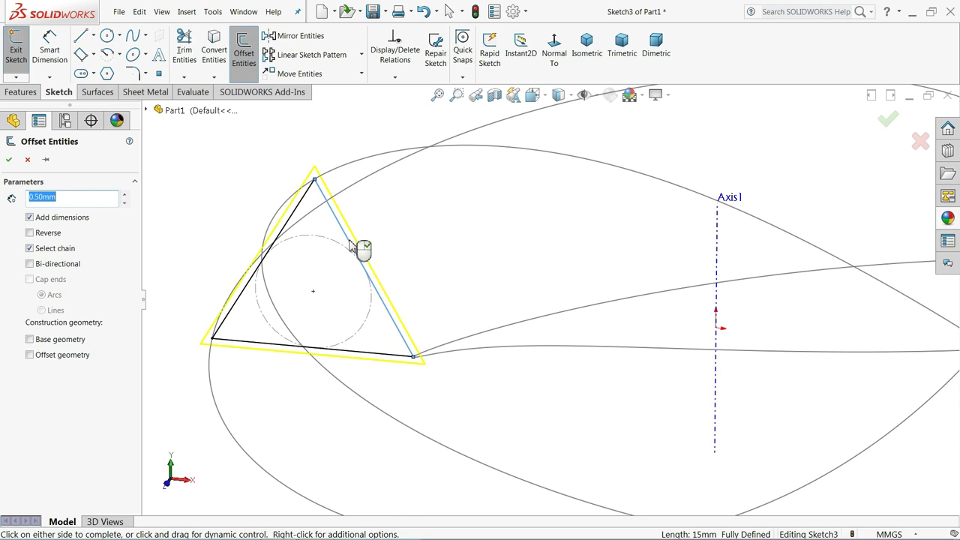
pyautogui.scroll(-2, 322, 263)
pyautogui.scroll(-1, 334, 263)
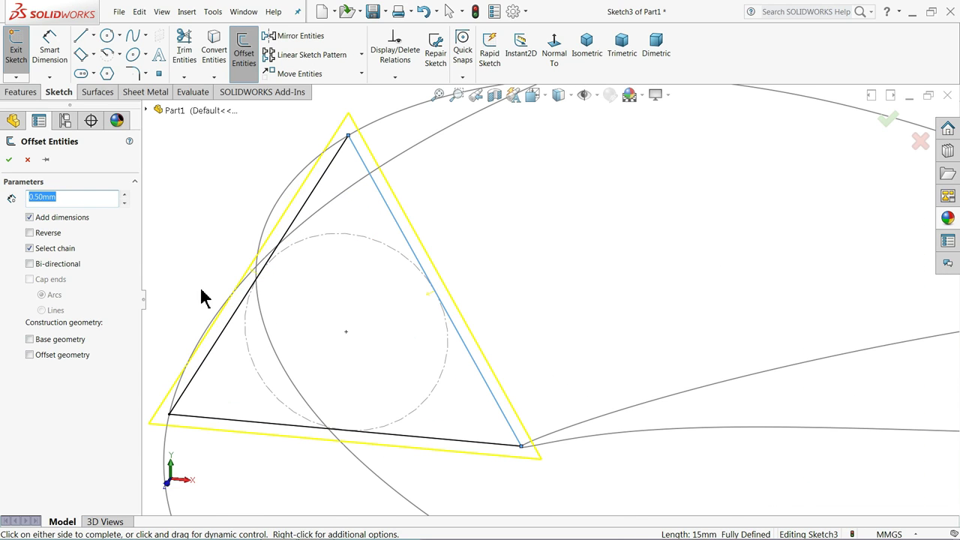
pyautogui.click(31, 234)
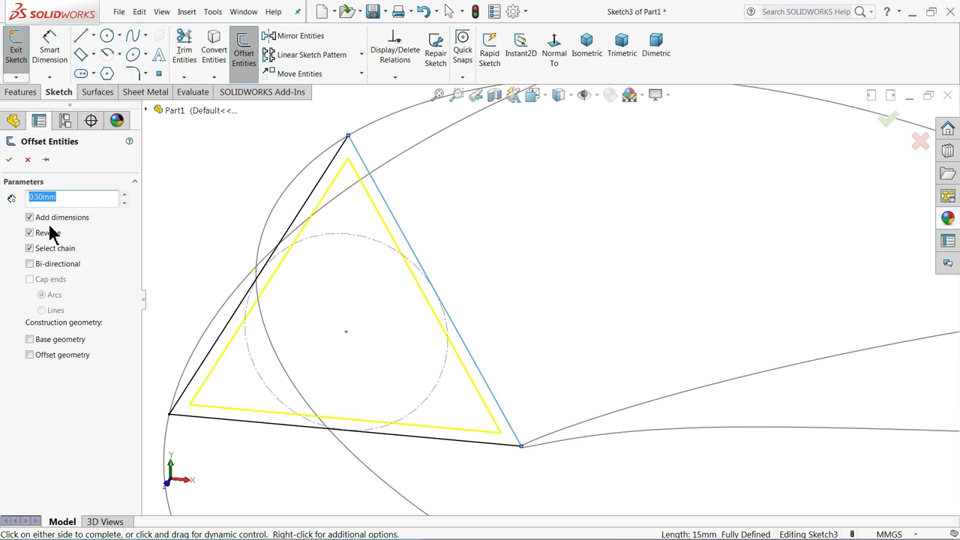
pyautogui.click(9, 161)
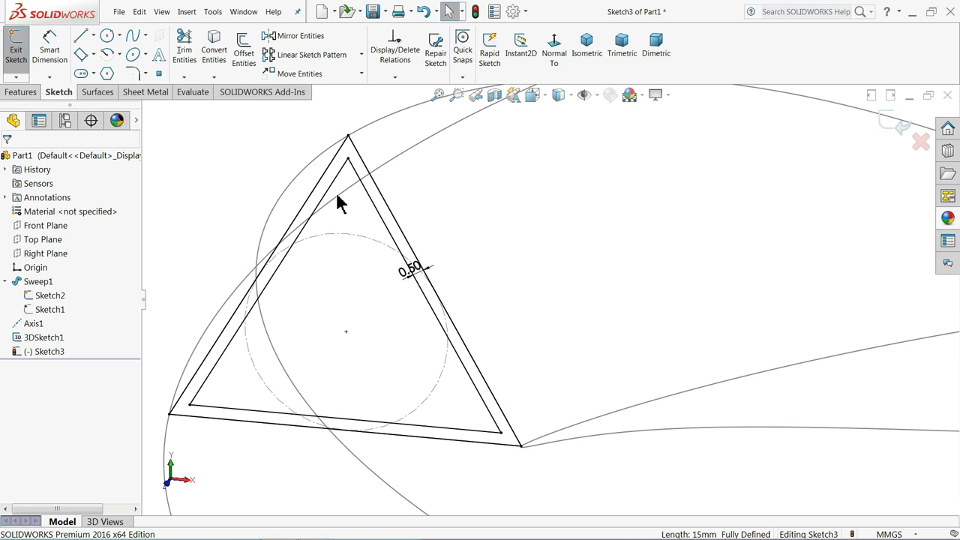
pyautogui.click(31, 96)
# - Extrude the Sketch3 outline 0.5 mm Mid Plane to create Boss-Extrude1
pyautogui.click(22, 53)
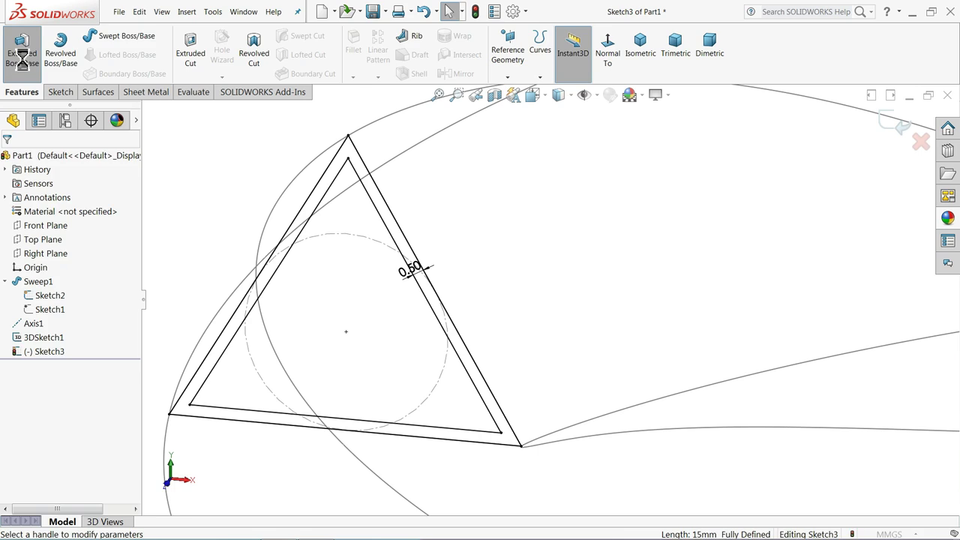
pyautogui.write('0.5')
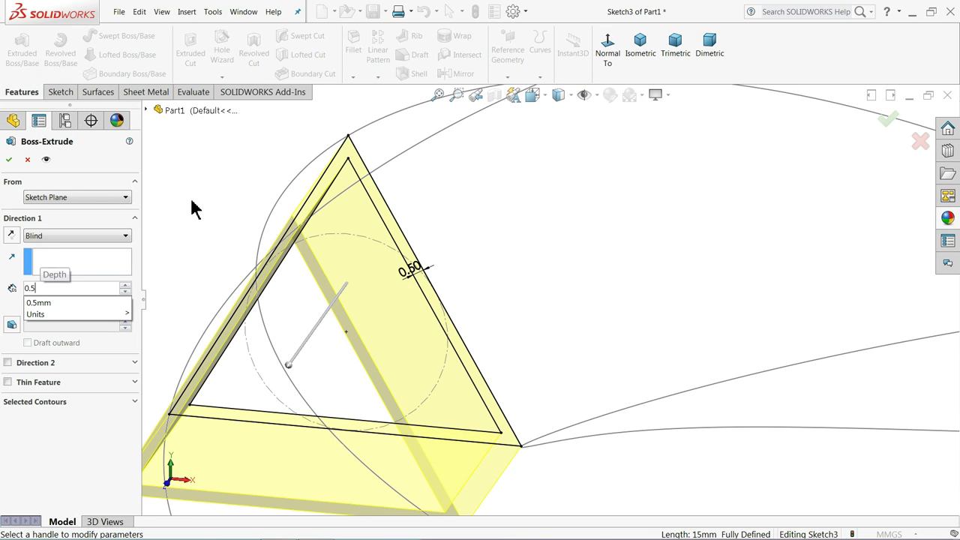
pyautogui.press('Return')
pyautogui.click(53, 242)
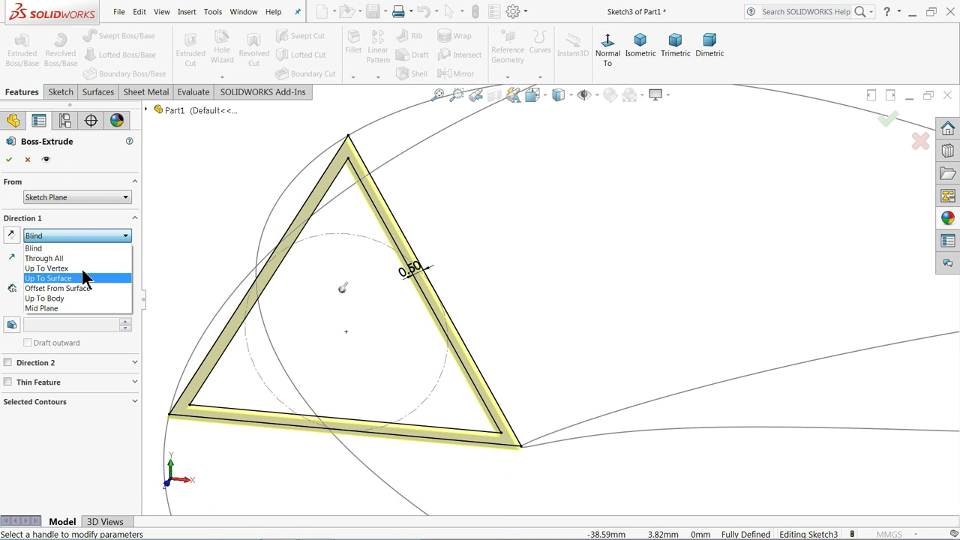
pyautogui.click(57, 310)
pyautogui.moveTo(219, 306); pyautogui.dragTo(205, 308, button='middle')
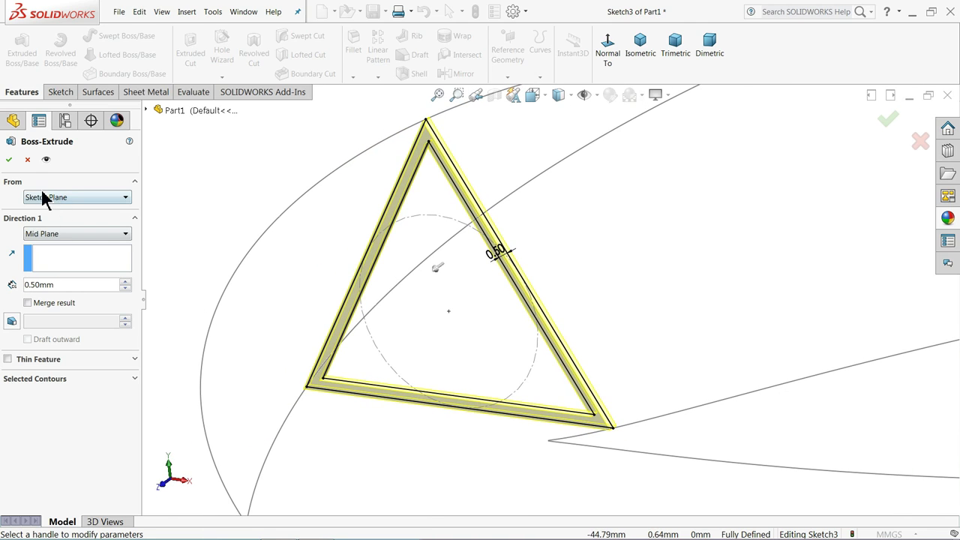
pyautogui.click(9, 159)
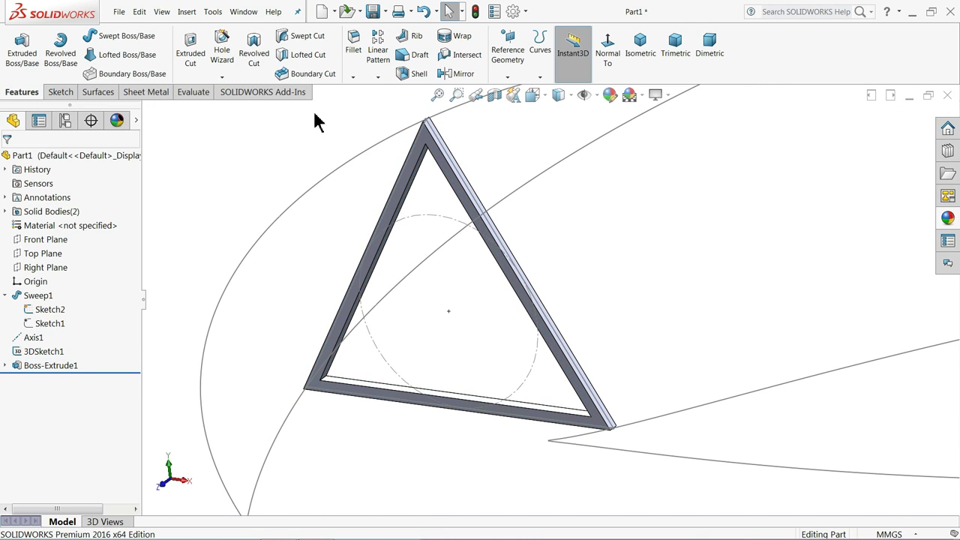
# - Fillet two faces of the triangle frame with an initial 0.5 mm radius
pyautogui.click(353, 47)
pyautogui.scroll(-3, 495, 233)
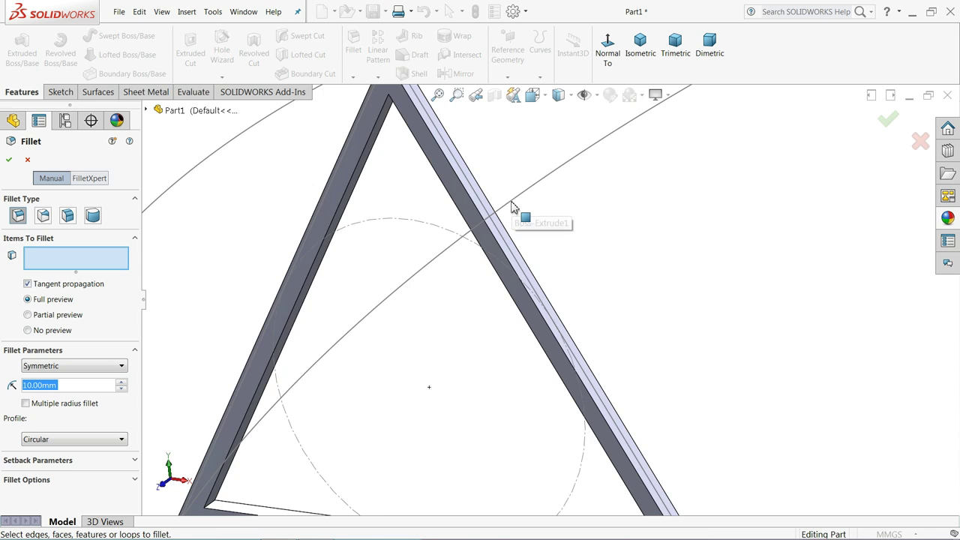
pyautogui.moveTo(512, 207)
pyautogui.mouseDown(button='middle')
pyautogui.moveTo(500, 225)
pyautogui.moveTo(611, 210)
pyautogui.moveTo(555, 223)
pyautogui.mouseUp(button='middle')
pyautogui.click(501, 225)
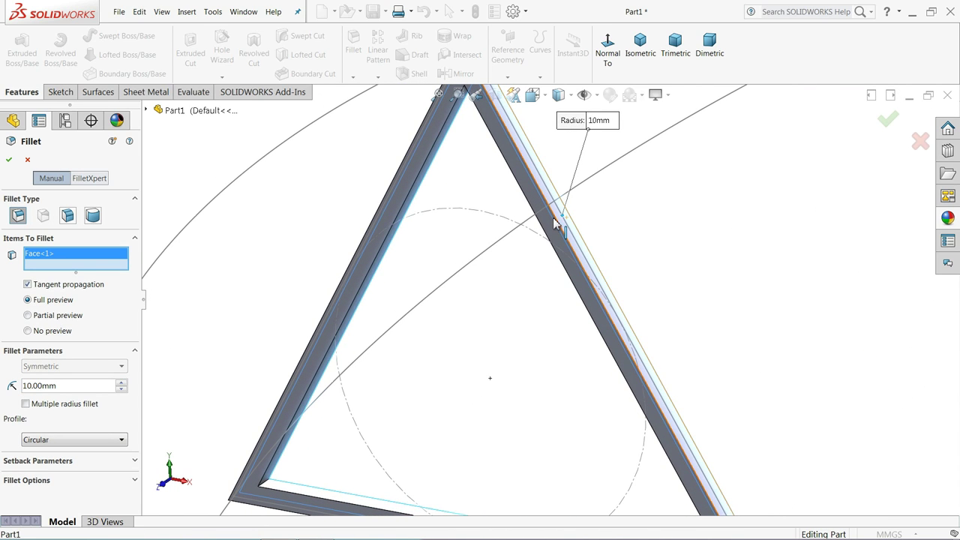
pyautogui.click(555, 224)
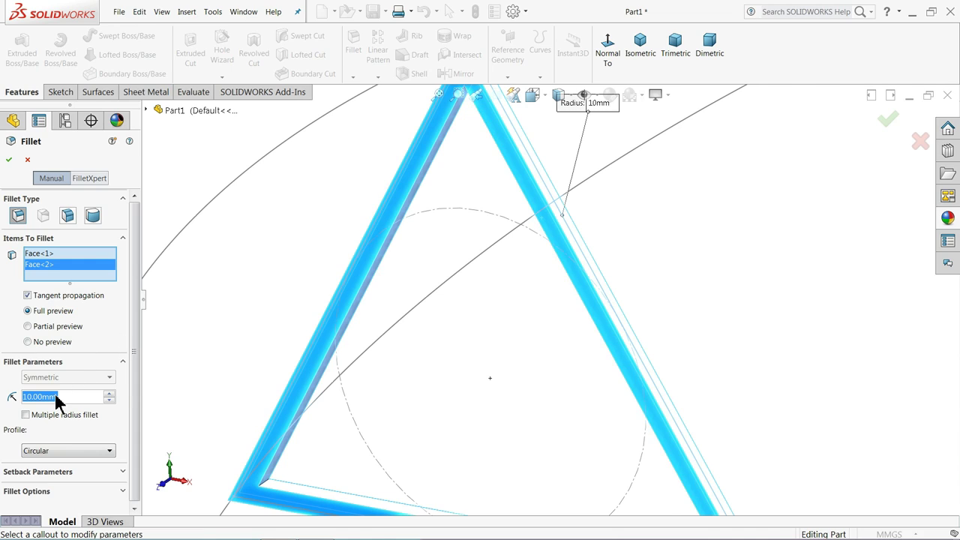
pyautogui.write('0.5')
pyautogui.press('Return')
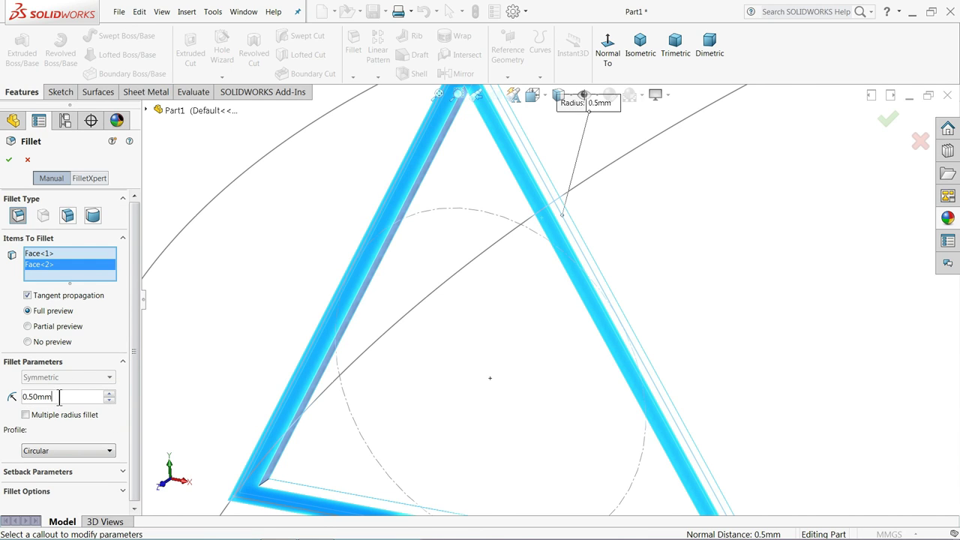
# - Change the fillet radius to 0.25 mm and accept Fillet1
pyautogui.press('z')
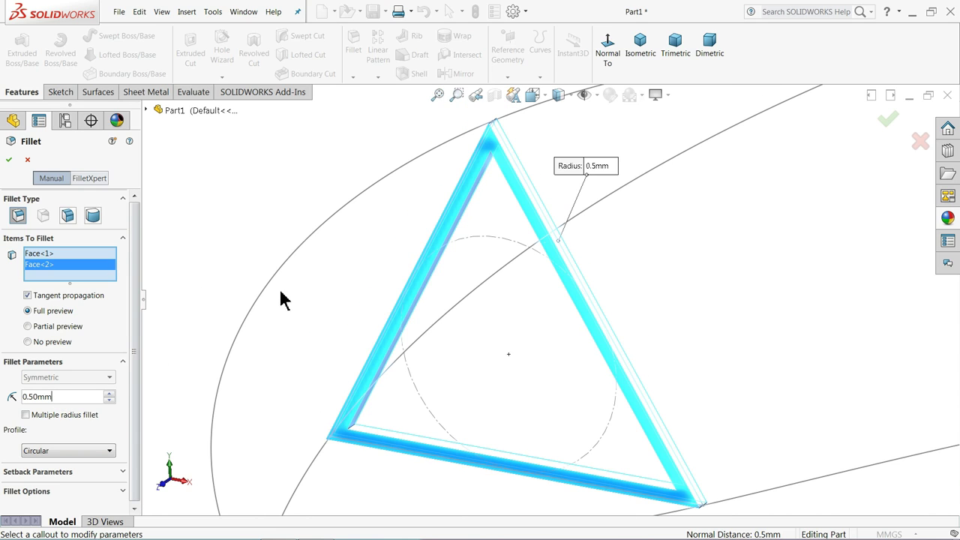
pyautogui.moveTo(315, 292); pyautogui.dragTo(324, 297, button='middle')
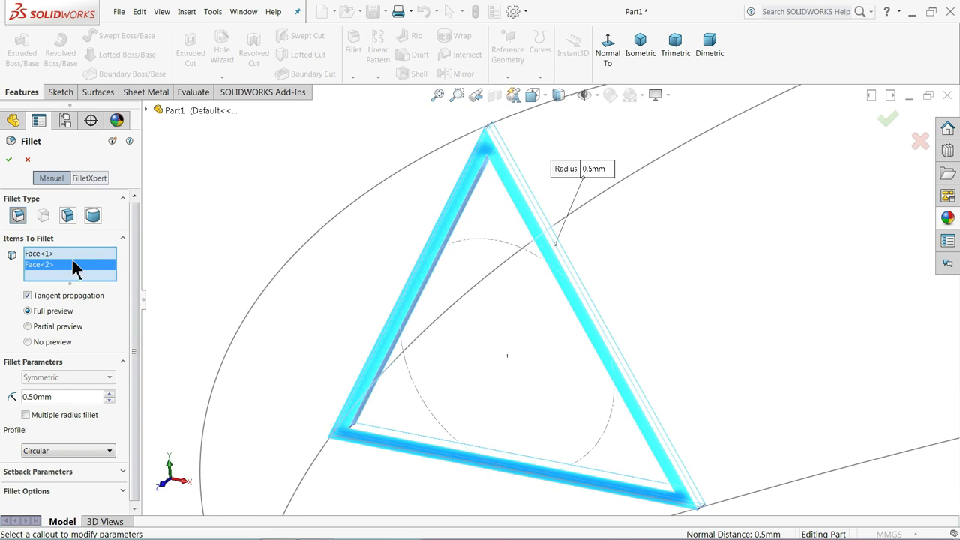
pyautogui.click(29, 397)
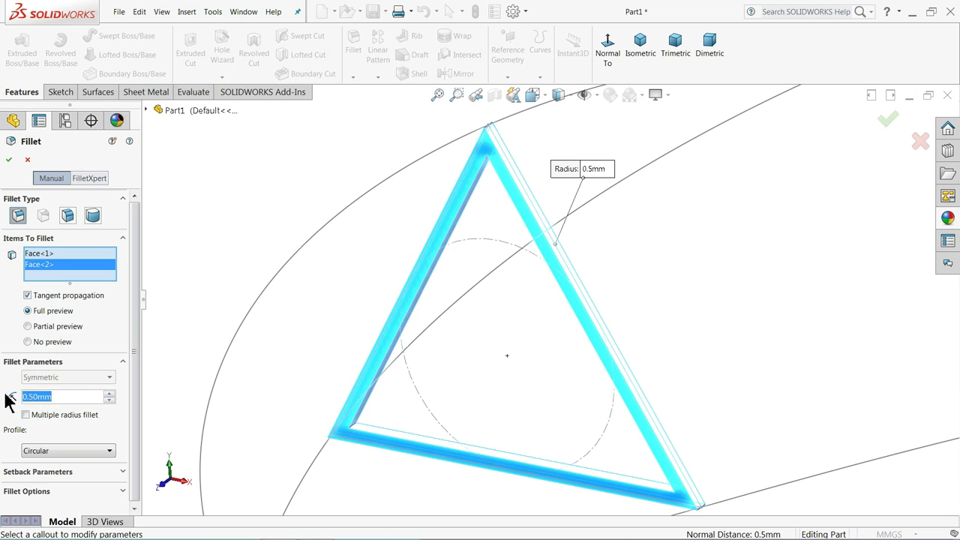
pyautogui.write('0.25')
pyautogui.press('Return')
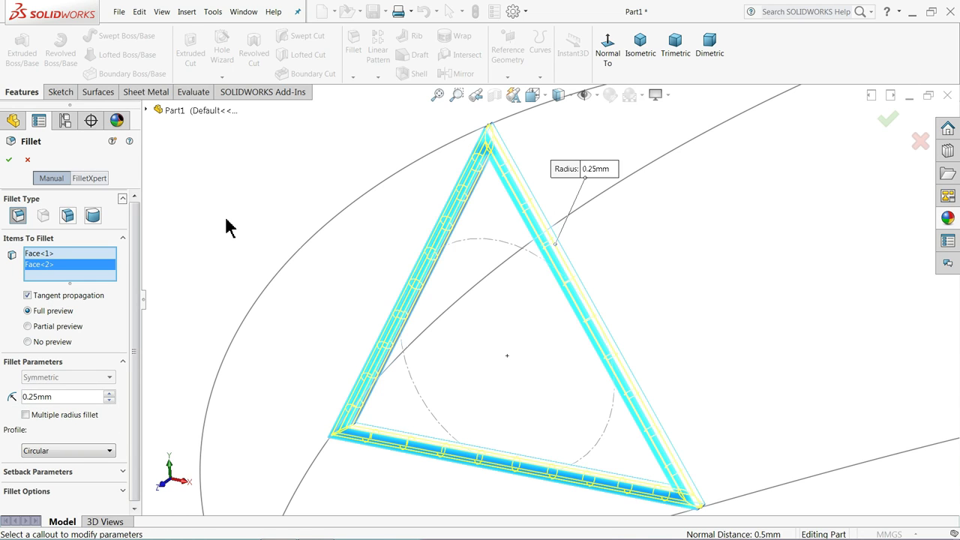
pyautogui.click(9, 159)
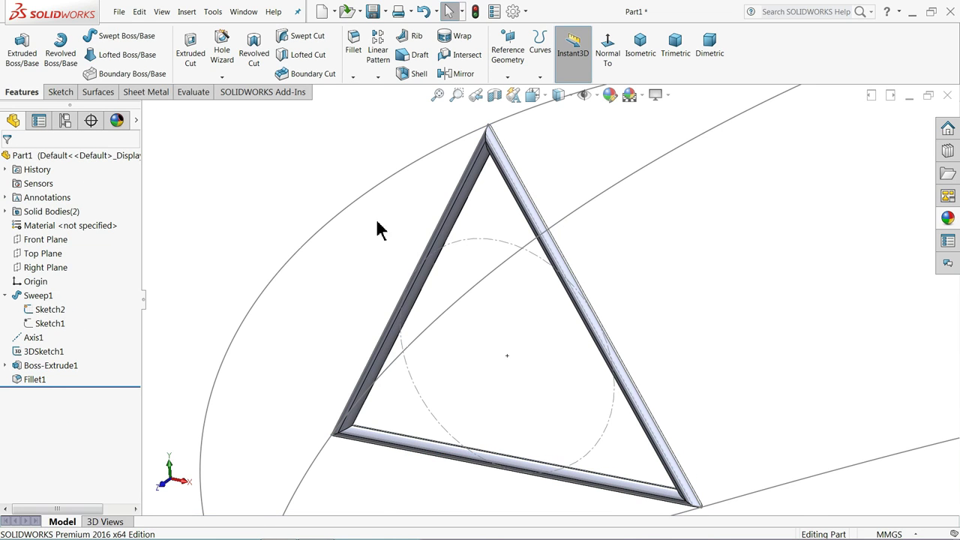
pyautogui.scroll(3, 378, 230)
pyautogui.moveTo(515, 235)
pyautogui.mouseDown(button='middle')
pyautogui.moveTo(665, 358)
pyautogui.moveTo(519, 299)
pyautogui.mouseUp(button='middle')
pyautogui.scroll(2, 610, 347)
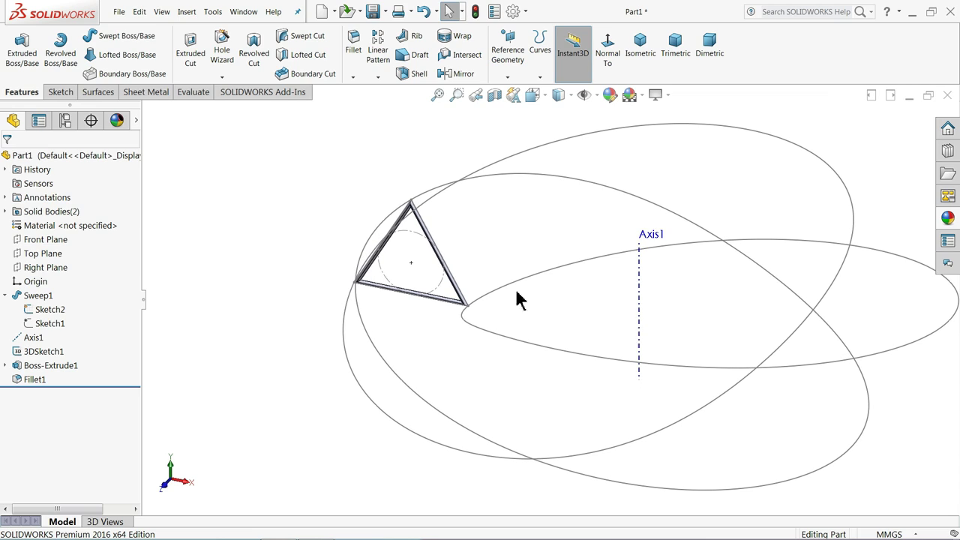
pyautogui.click(4, 296)
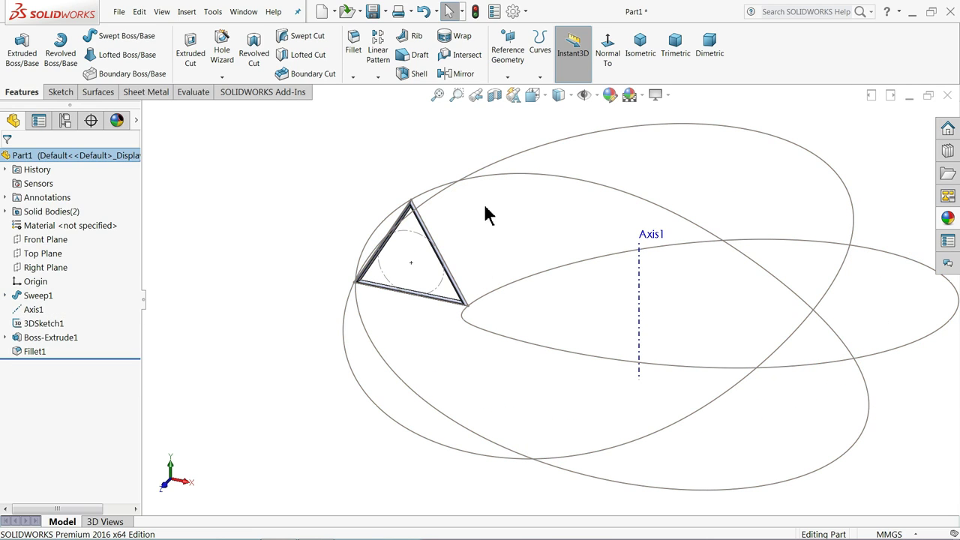
pyautogui.moveTo(486, 215); pyautogui.dragTo(501, 191, button='middle')
pyautogui.click(503, 185)
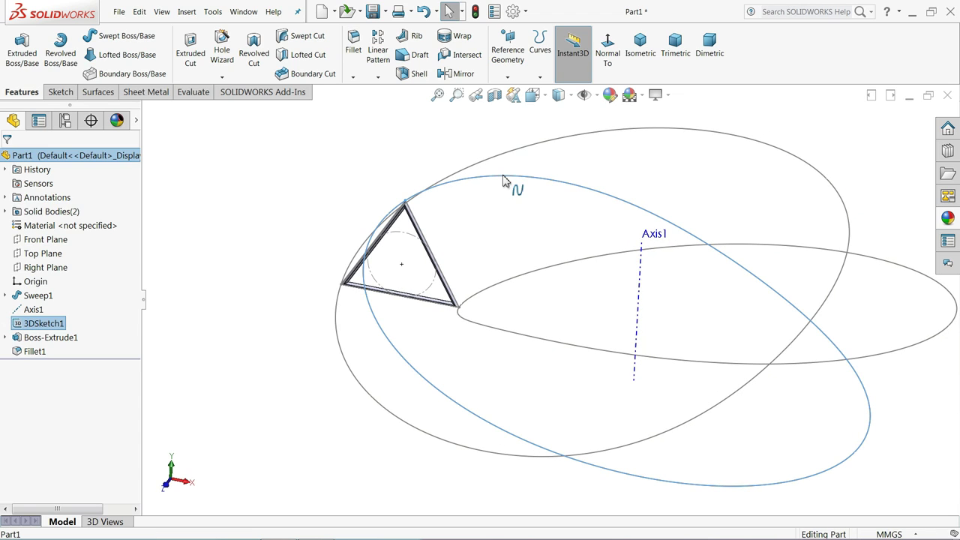
pyautogui.click(507, 283)
pyautogui.click(494, 166)
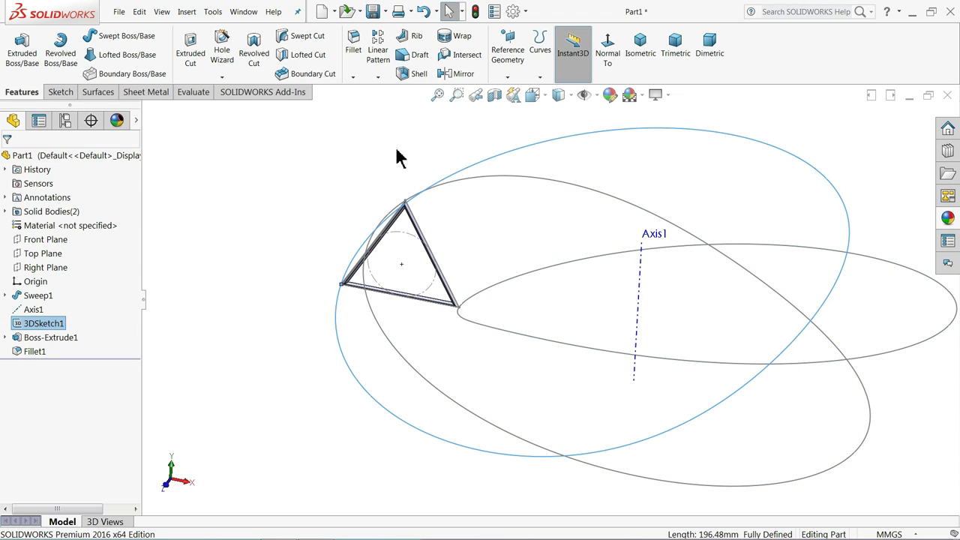
pyautogui.click(400, 157)
pyautogui.scroll(-1, 486, 293)
pyautogui.scroll(3, 486, 293)
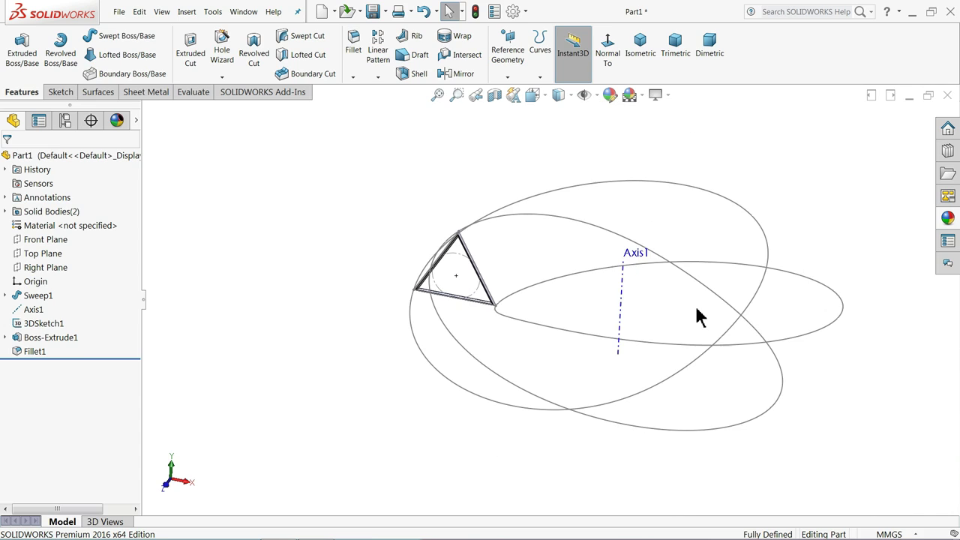
pyautogui.scroll(-1, 743, 315)
pyautogui.scroll(-1, 764, 297)
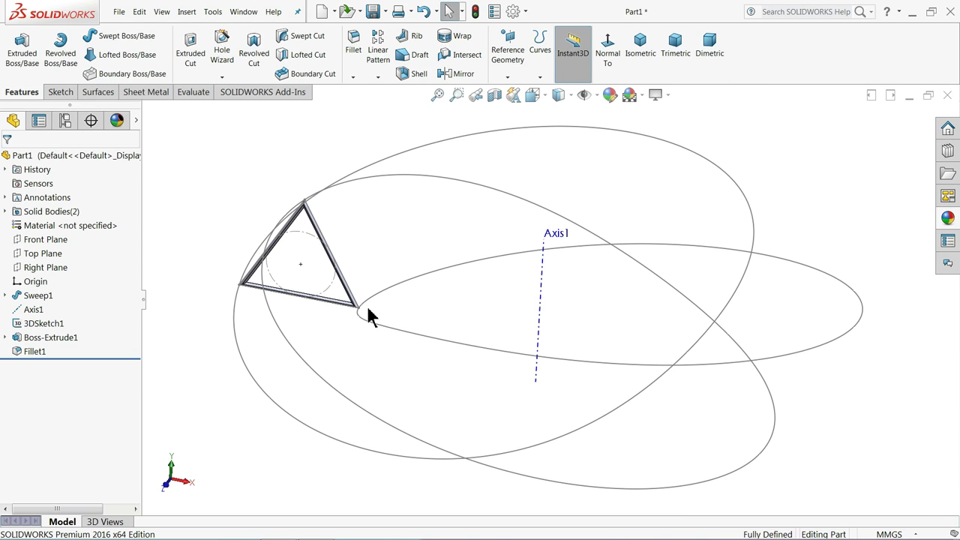
# - Start a Front Plane sketch and draw a circle at the triangle corner
pyautogui.click(21, 243)
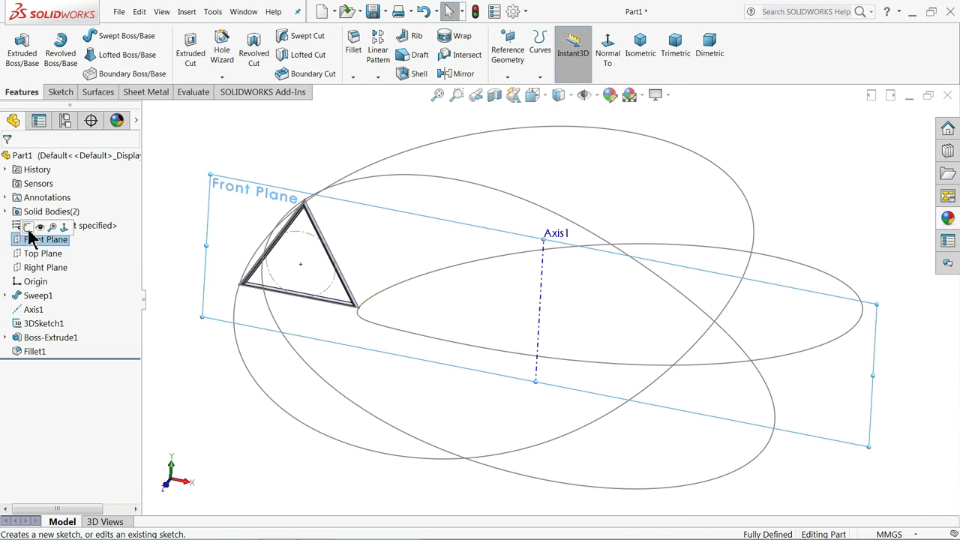
pyautogui.click(32, 230)
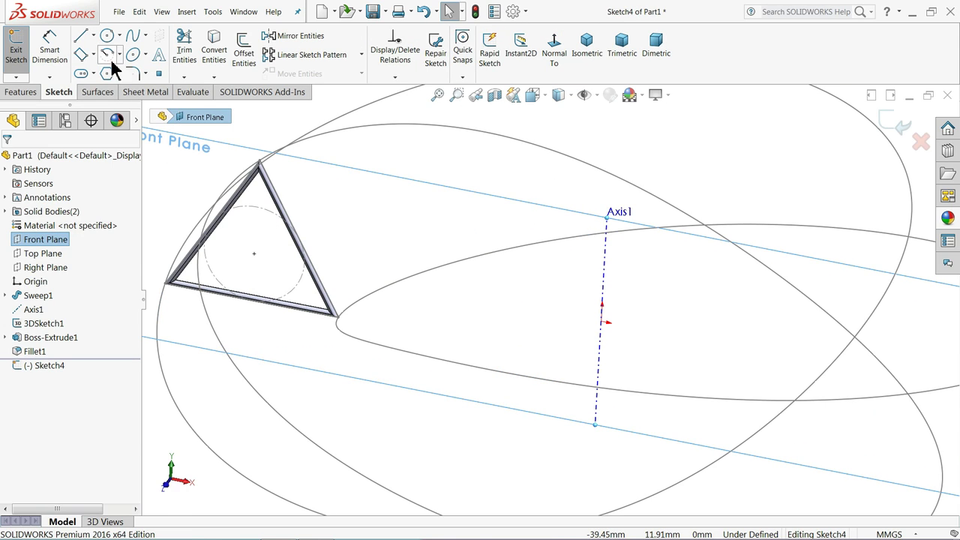
pyautogui.click(107, 35)
pyautogui.scroll(-3, 378, 330)
pyautogui.scroll(-1, 381, 330)
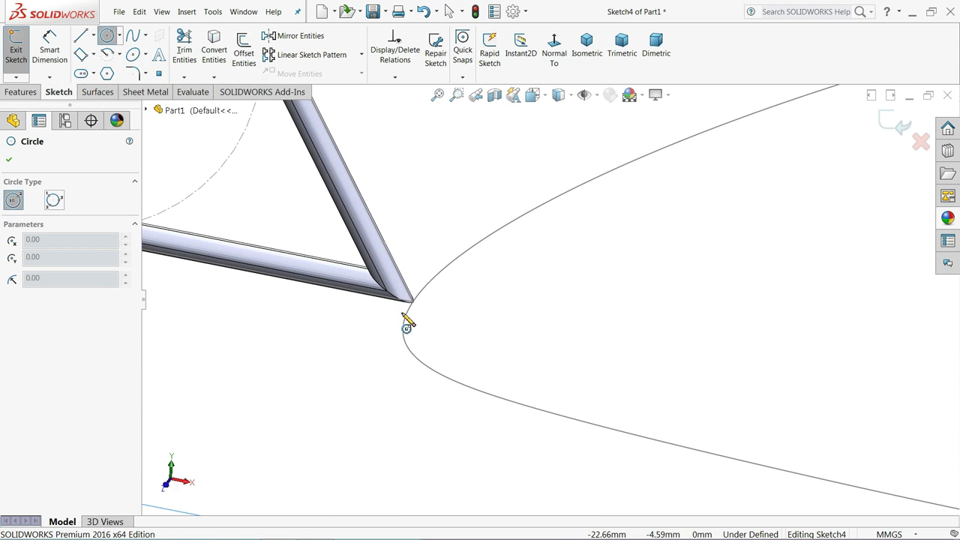
pyautogui.click(414, 302)
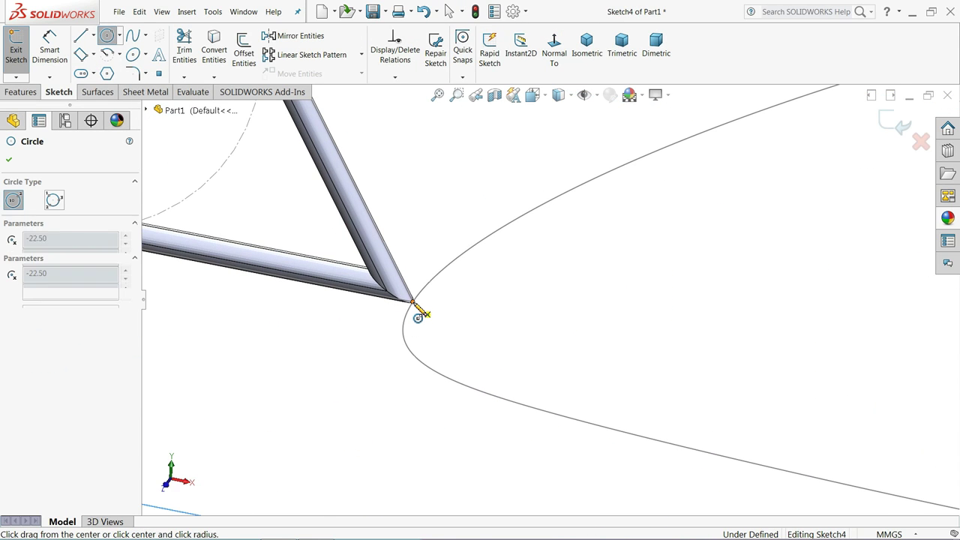
pyautogui.click(424, 256)
# - Dimension the circle to 1.5 mm diameter and exit the sketch
pyautogui.click(49, 46)
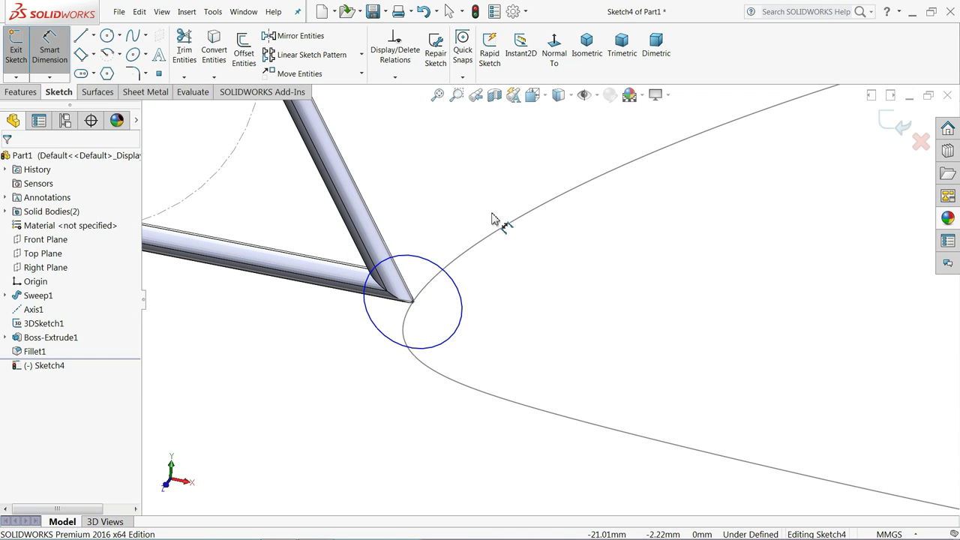
pyautogui.click(429, 265)
pyautogui.click(426, 248)
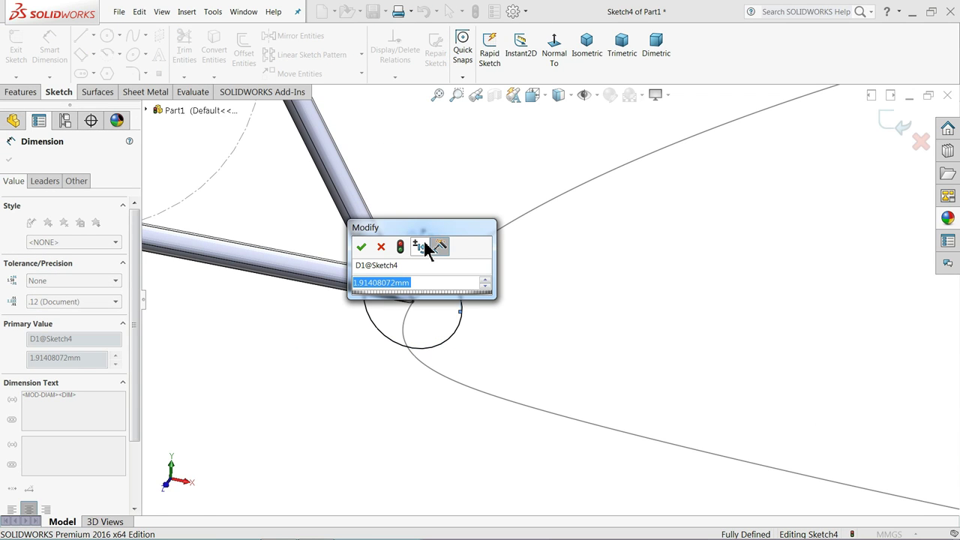
pyautogui.write('1.5')
pyautogui.click(363, 248)
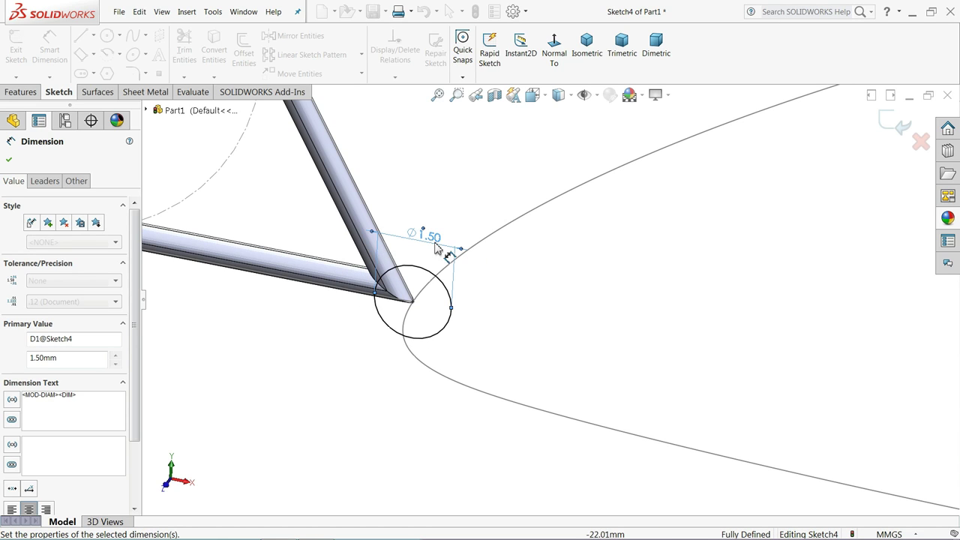
pyautogui.scroll(3, 548, 297)
pyautogui.scroll(3, 547, 296)
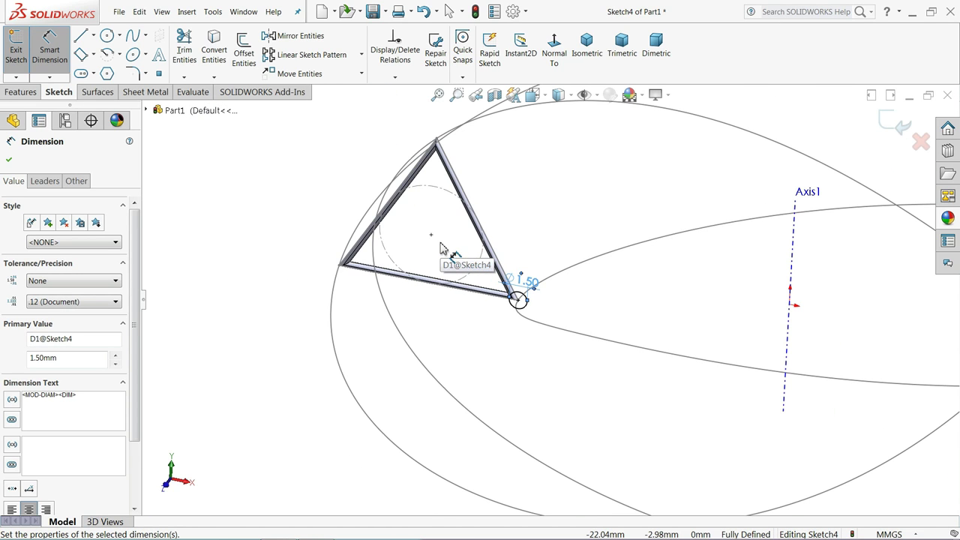
pyautogui.click(897, 126)
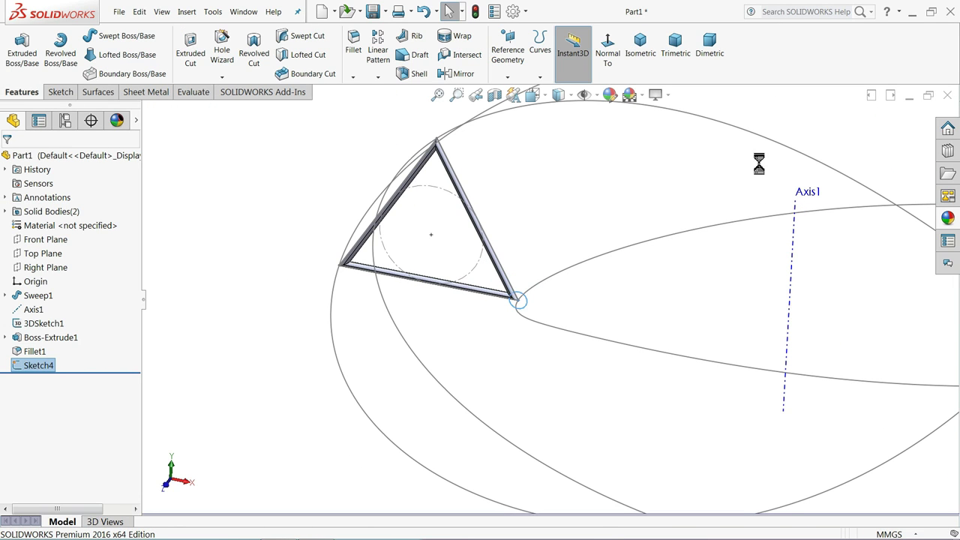
# - Sweep the Sketch4 circle around the closed elliptical loop to create the Sweep2 wire
pyautogui.click(126, 39)
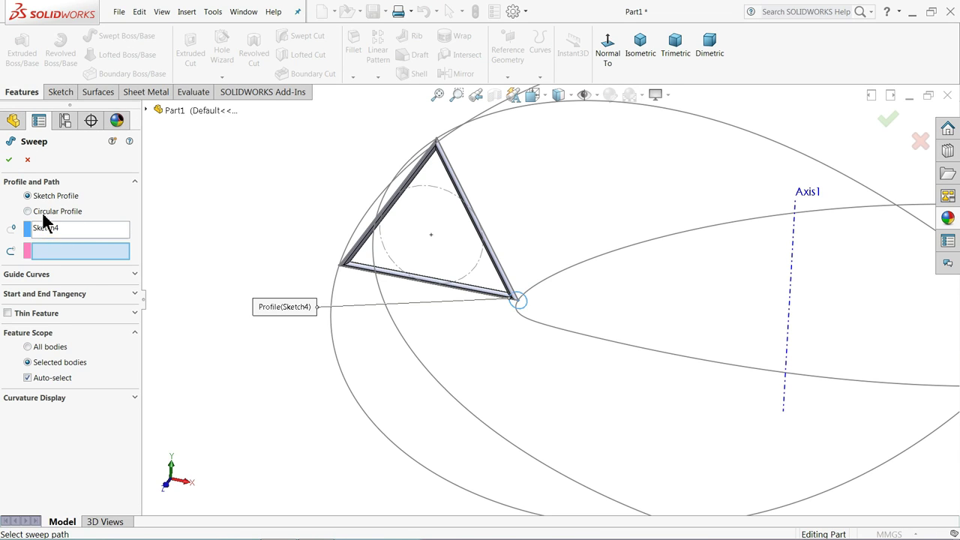
pyautogui.click(530, 325)
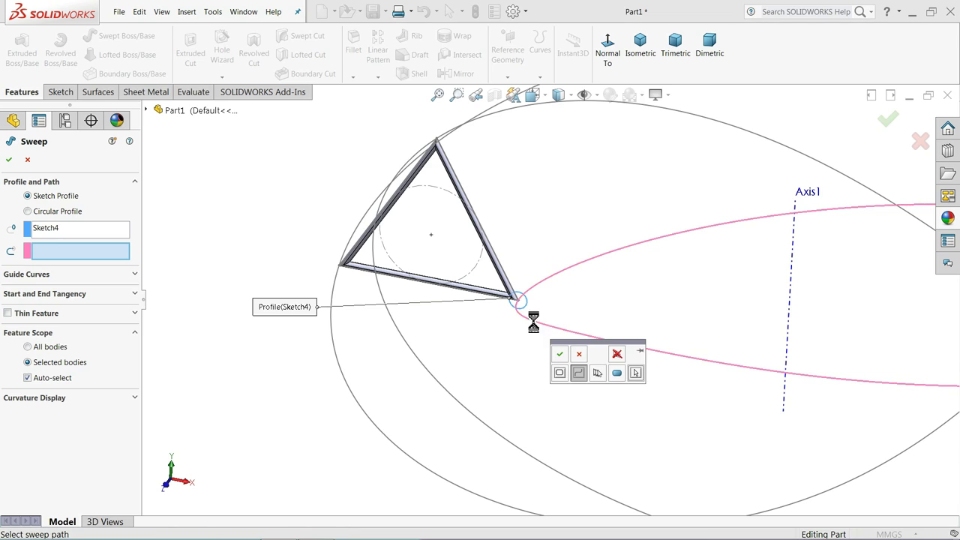
pyautogui.click(558, 373)
pyautogui.click(562, 355)
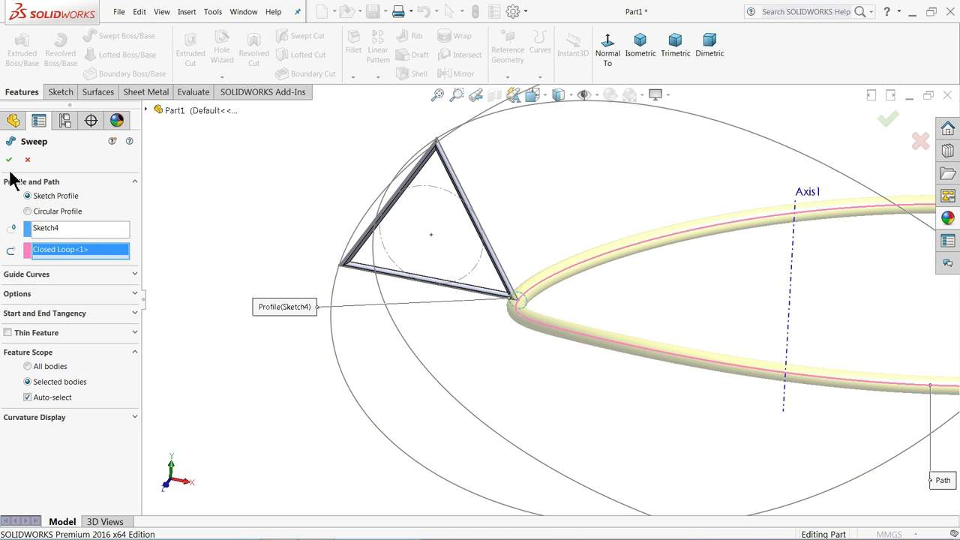
pyautogui.click(28, 294)
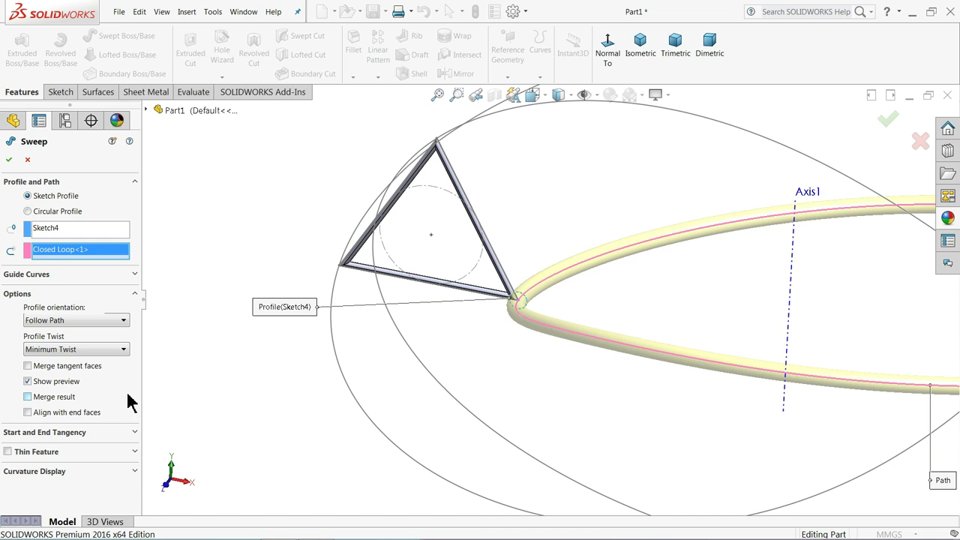
pyautogui.scroll(3, 568, 375)
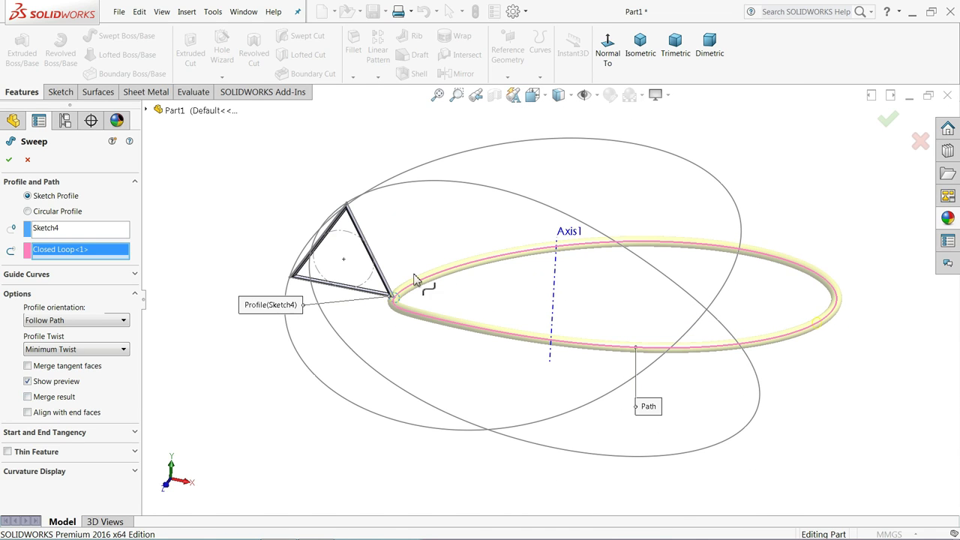
pyautogui.scroll(-2, 335, 263)
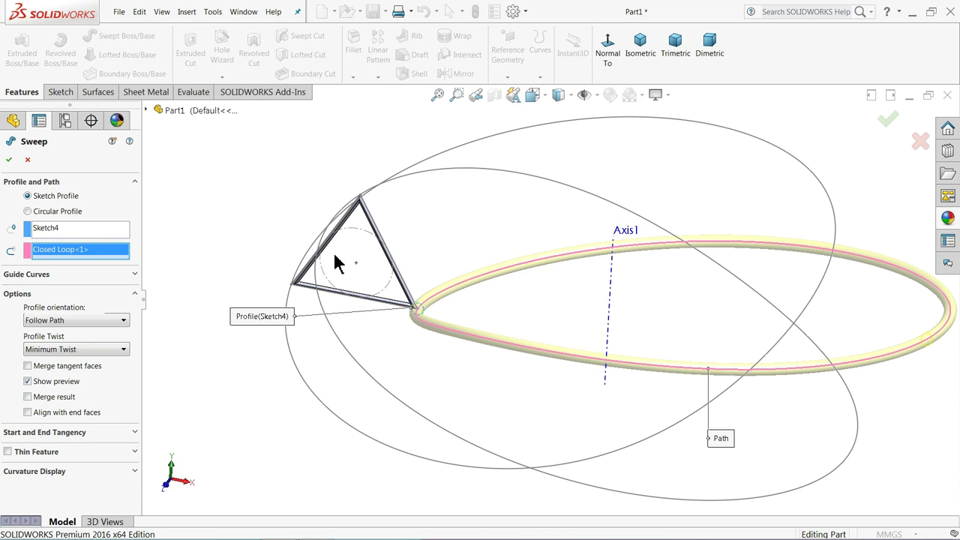
pyautogui.scroll(3, 335, 262)
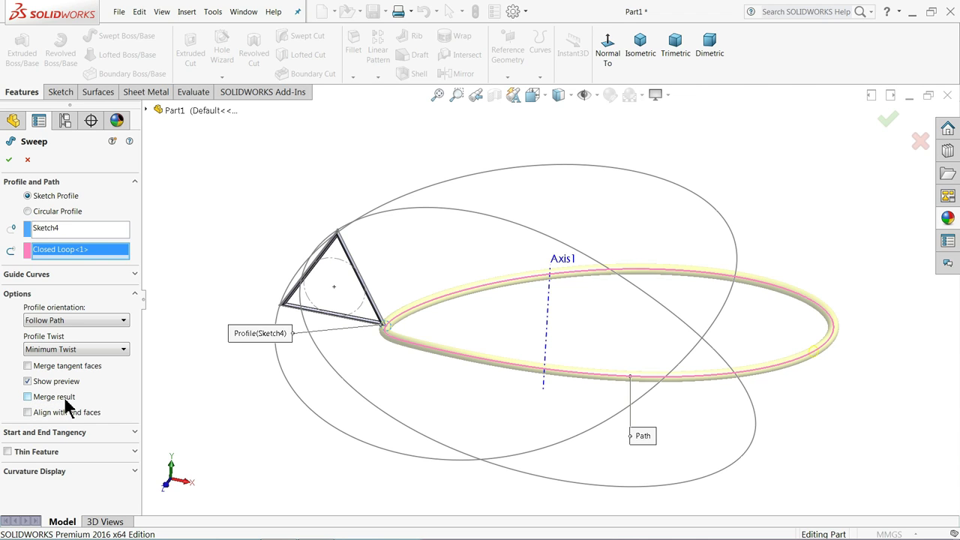
pyautogui.click(9, 161)
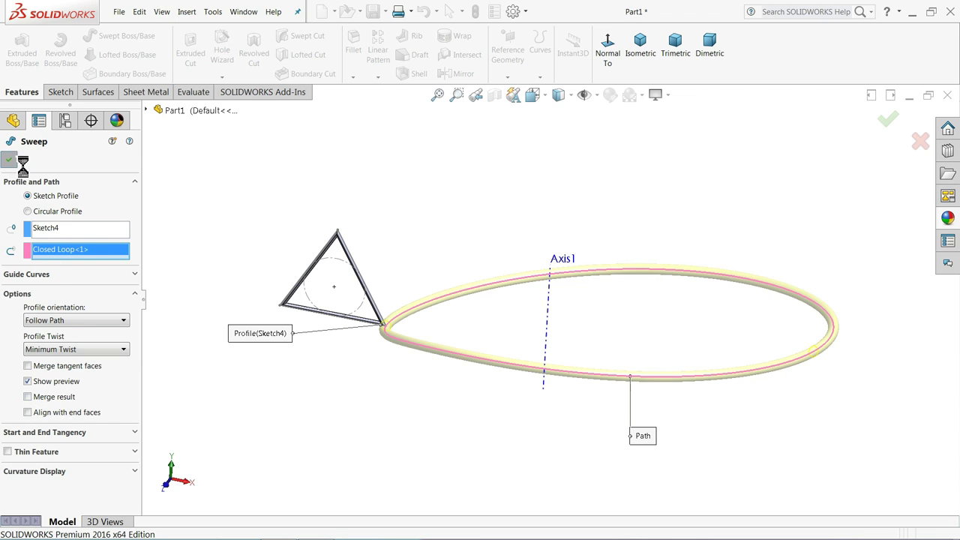
pyautogui.click(266, 228)
pyautogui.moveTo(268, 247); pyautogui.dragTo(265, 268, button='middle')
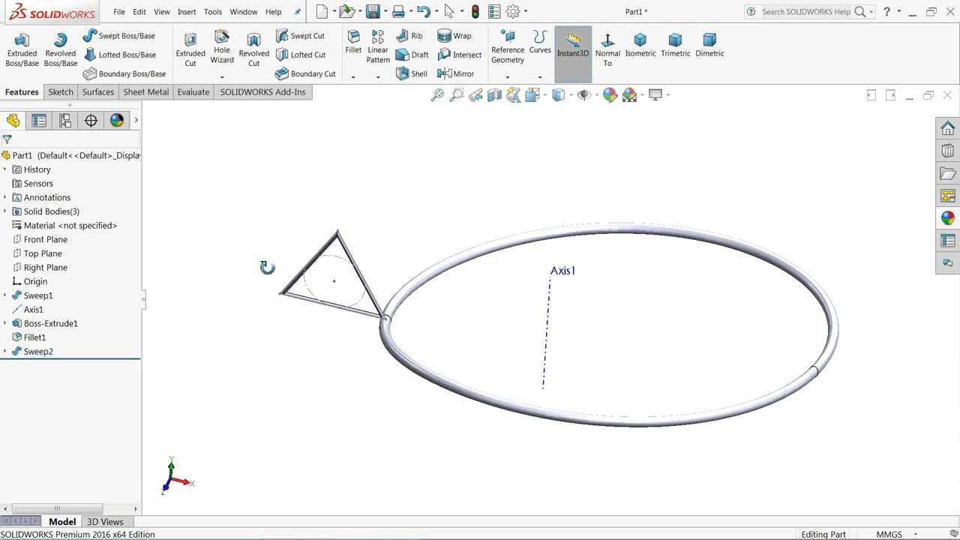
pyautogui.click(34, 244)
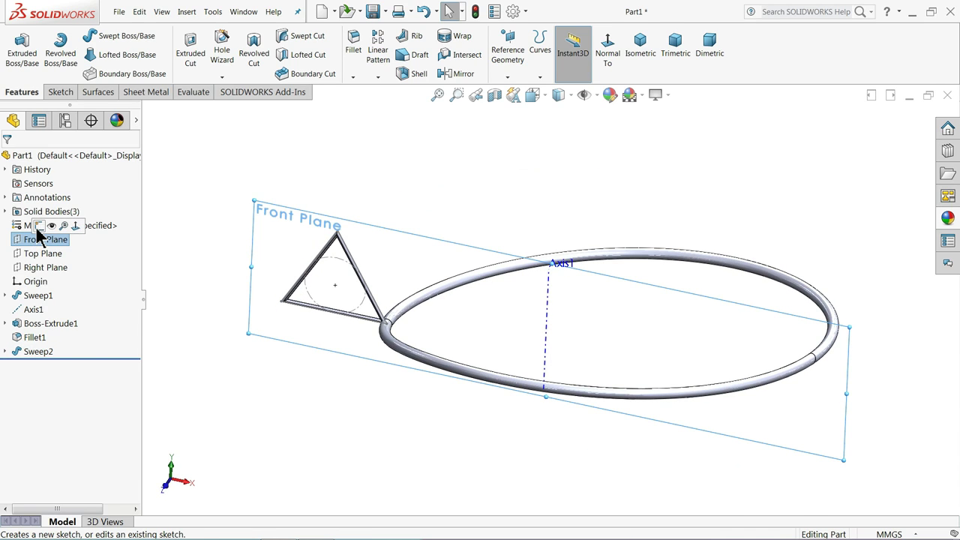
# - Start a Front Plane sketch and draw a circle centred on the triangle's top corner
pyautogui.click(72, 228)
pyautogui.click(106, 35)
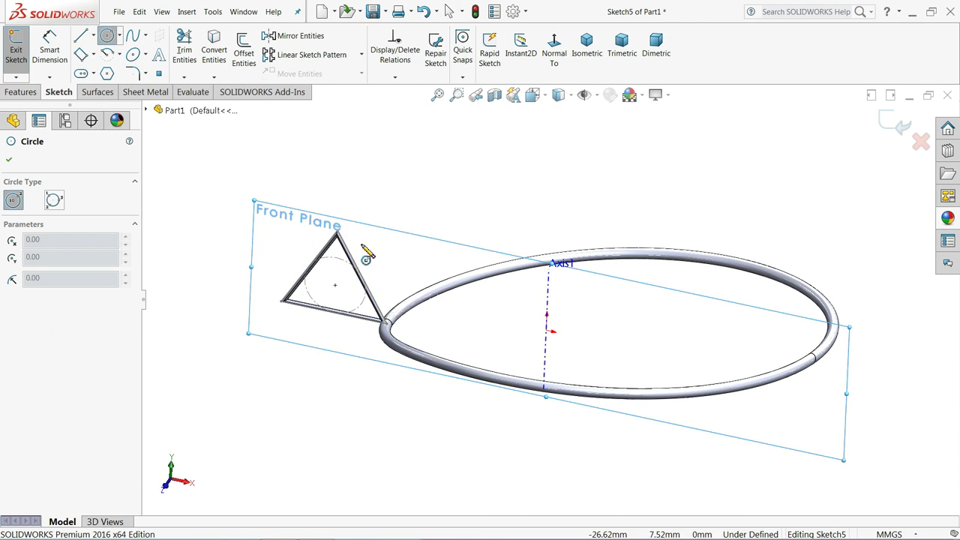
pyautogui.scroll(-3, 368, 247)
pyautogui.scroll(-3, 401, 251)
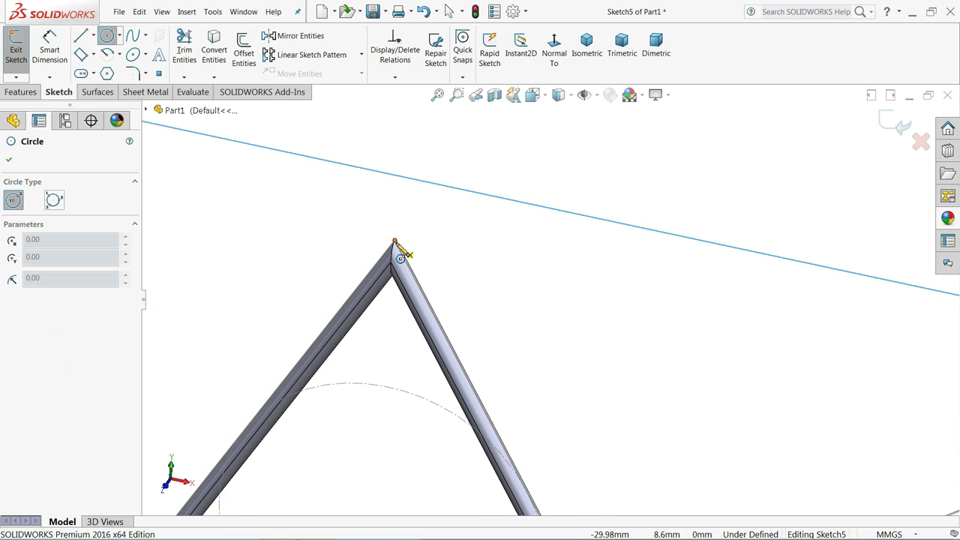
pyautogui.click(394, 242)
pyautogui.click(396, 165)
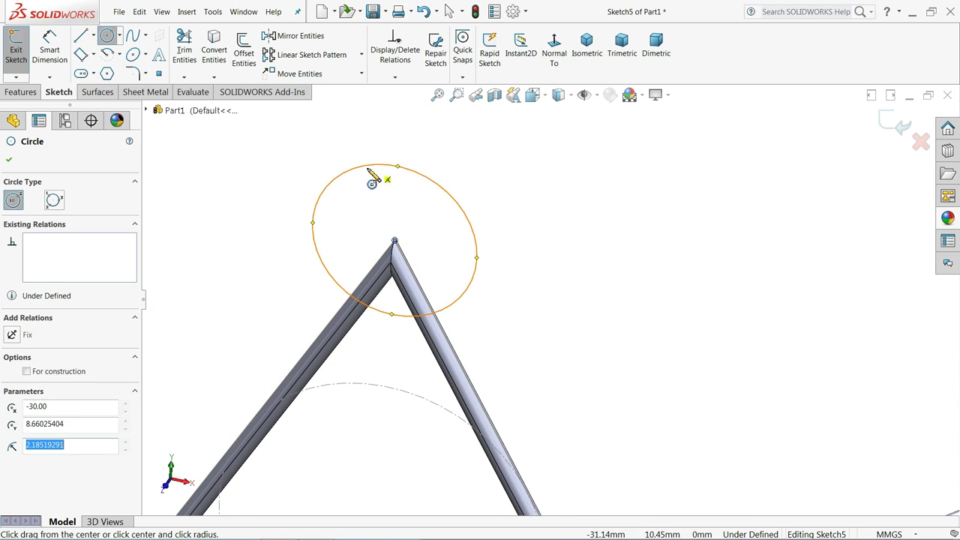
# - Dimension the circle to 1.5 mm diameter and exit the sketch
pyautogui.click(49, 44)
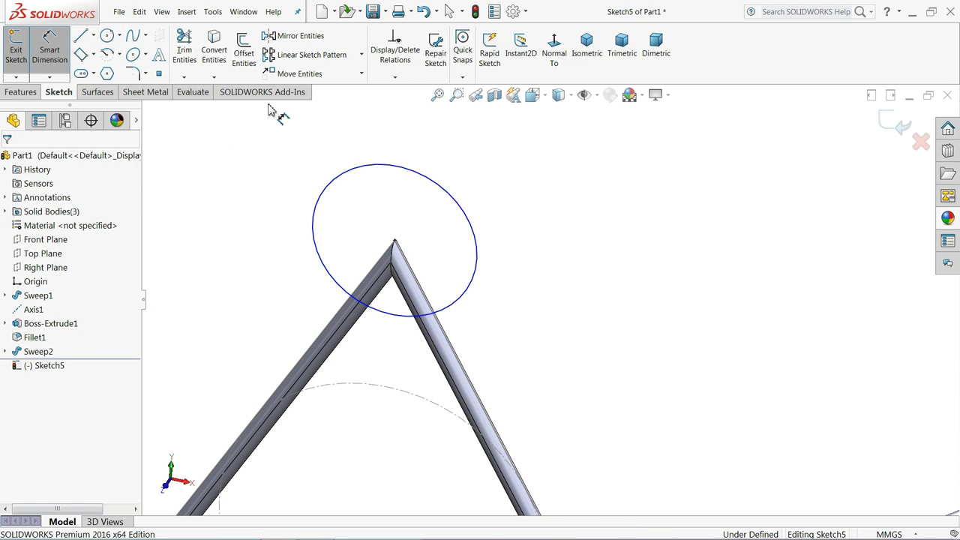
pyautogui.click(375, 167)
pyautogui.click(377, 146)
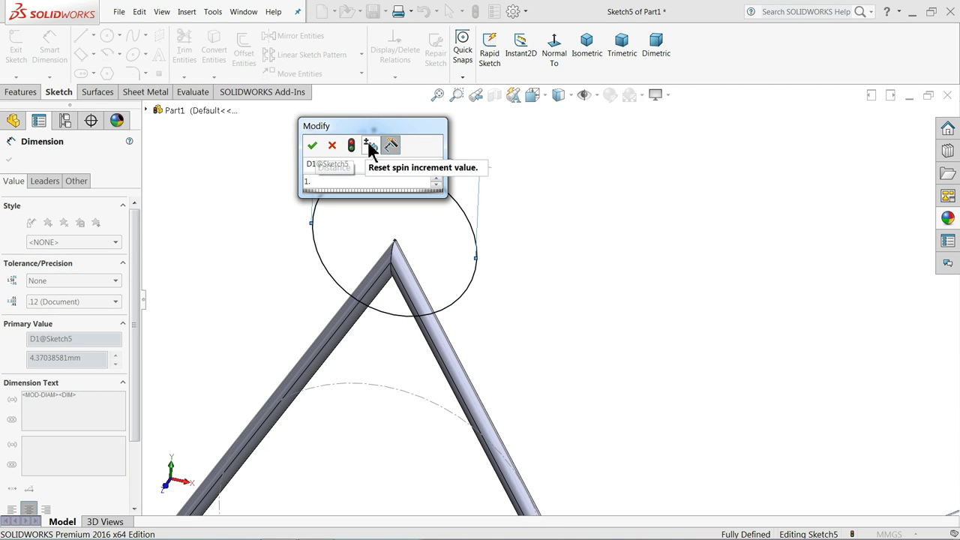
pyautogui.click(312, 147)
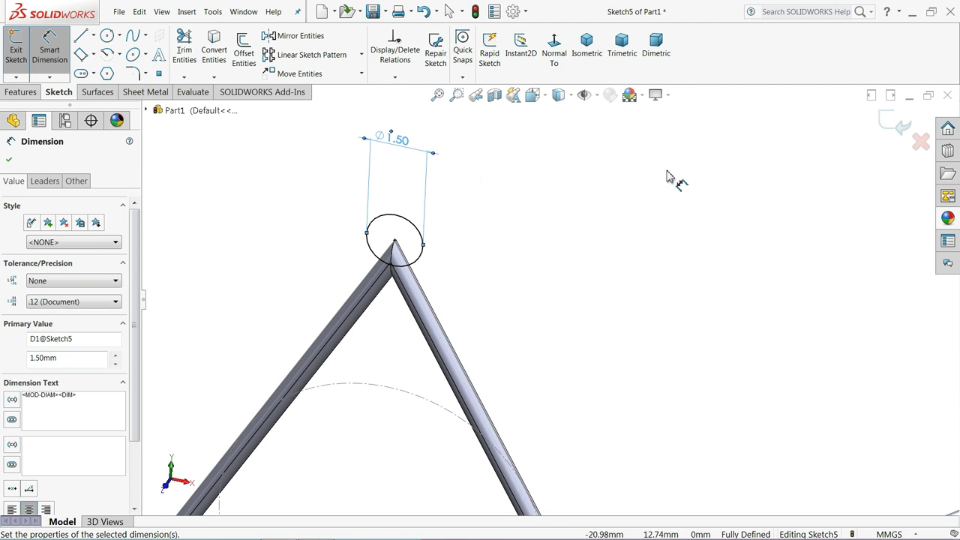
pyautogui.click(897, 123)
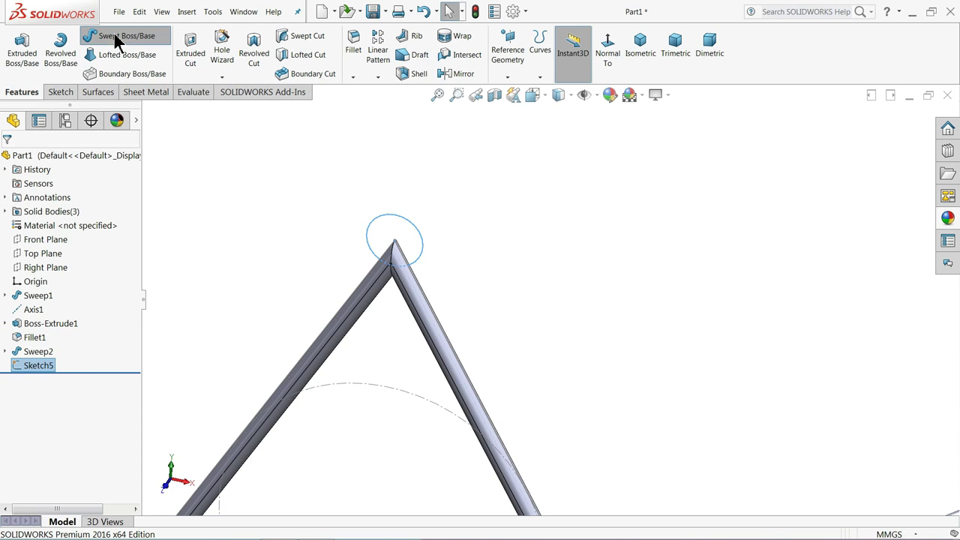
# - Start a sweep for the new circle, then cancel it
pyautogui.click(114, 34)
pyautogui.scroll(3, 430, 285)
pyautogui.scroll(2, 713, 337)
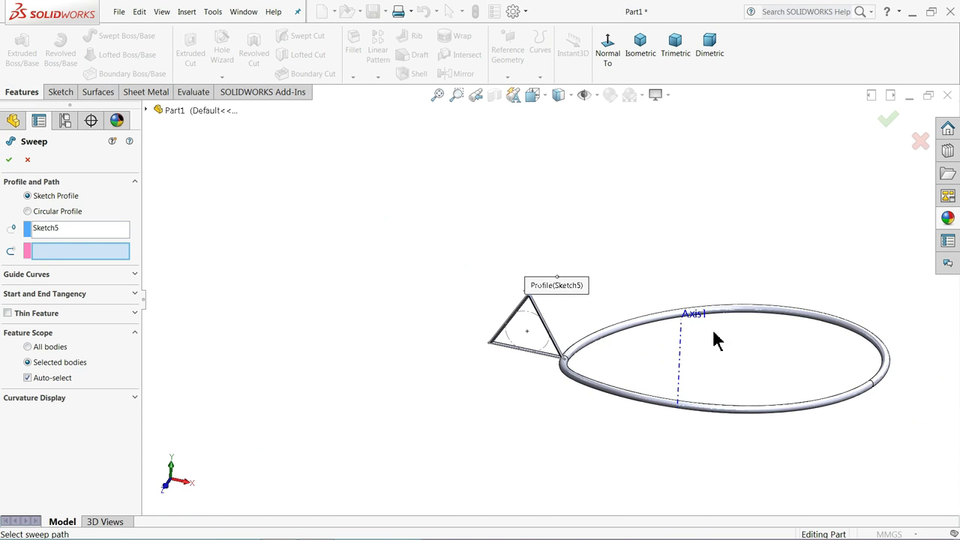
pyautogui.scroll(-2, 817, 344)
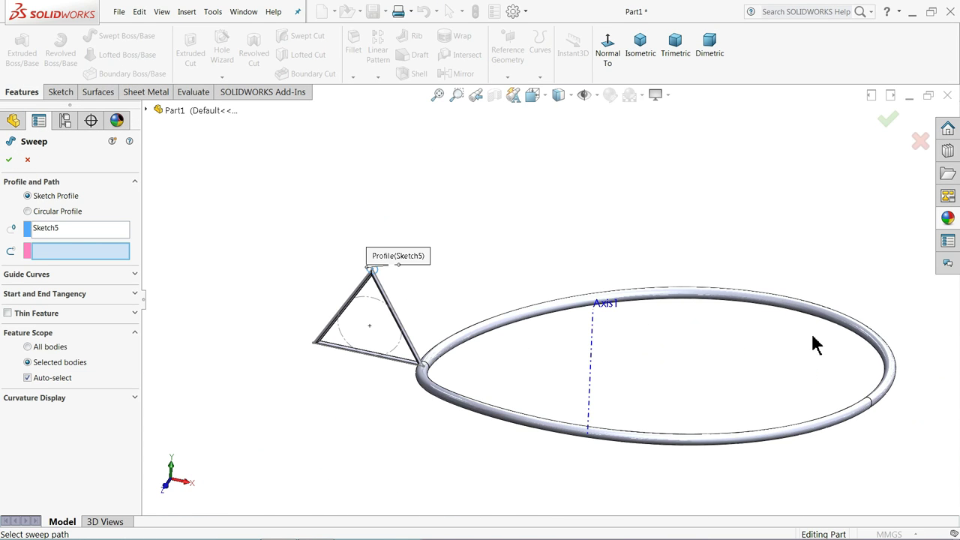
pyautogui.click(27, 160)
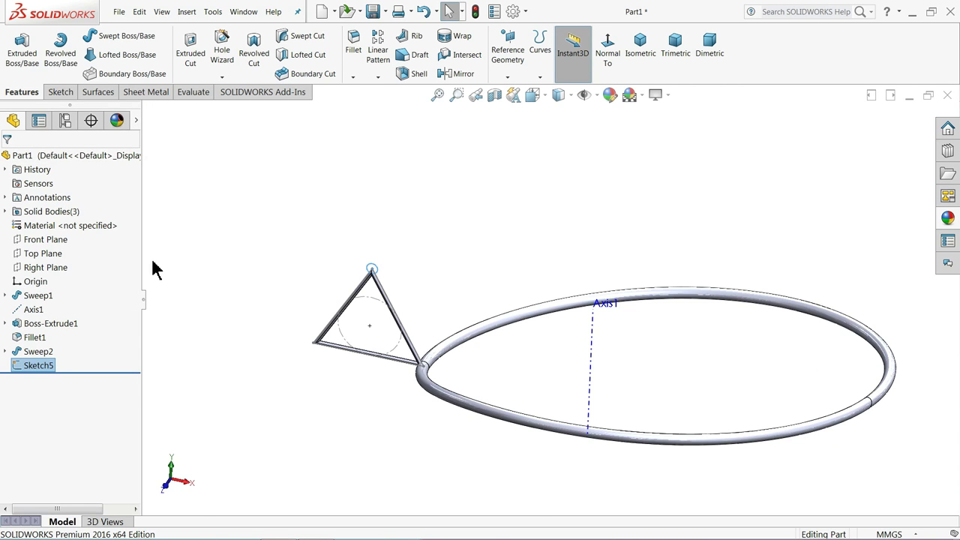
# - Show 3DSketch1 under Sweep2 to reveal its elliptical curves
pyautogui.click(5, 352)
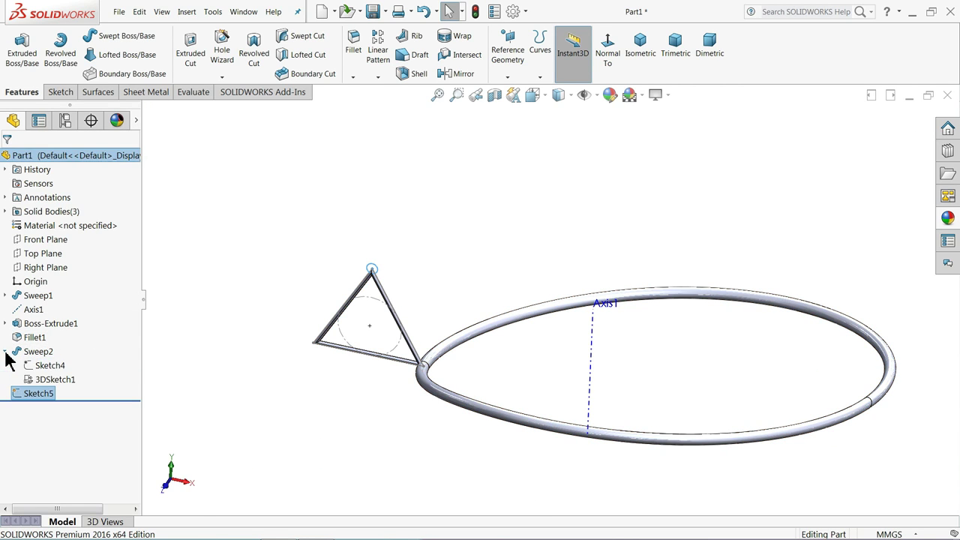
pyautogui.click(39, 379)
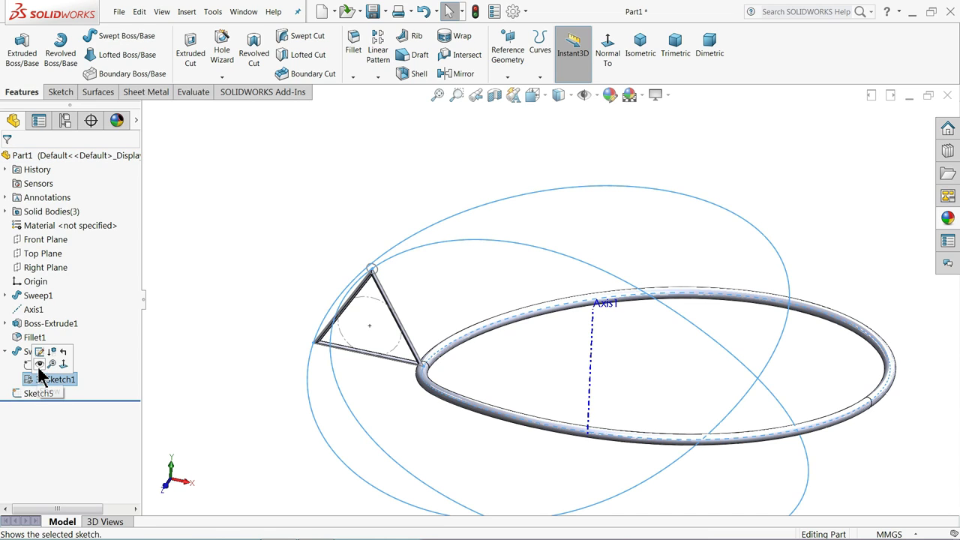
pyautogui.click(39, 366)
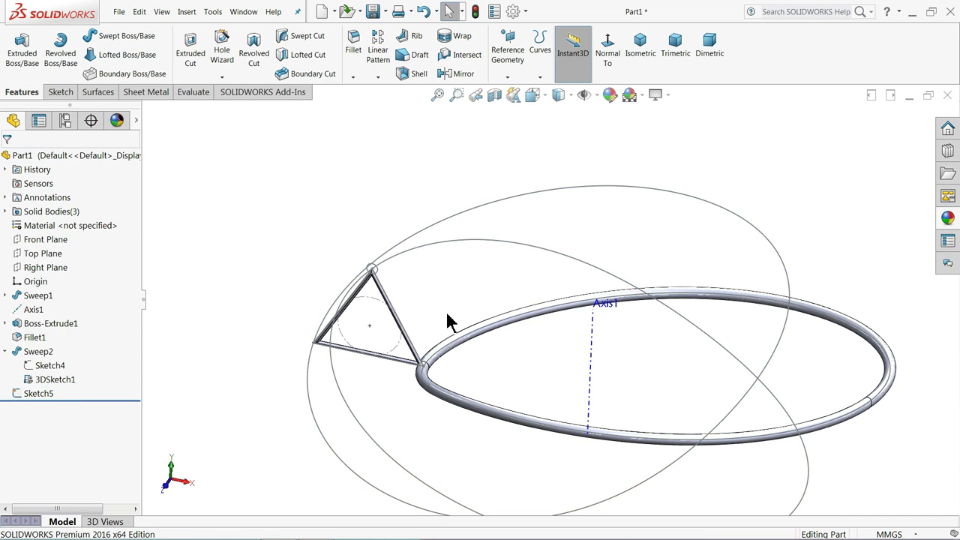
pyautogui.scroll(2, 448, 321)
pyautogui.scroll(-3, 628, 364)
pyautogui.scroll(-2, 338, 300)
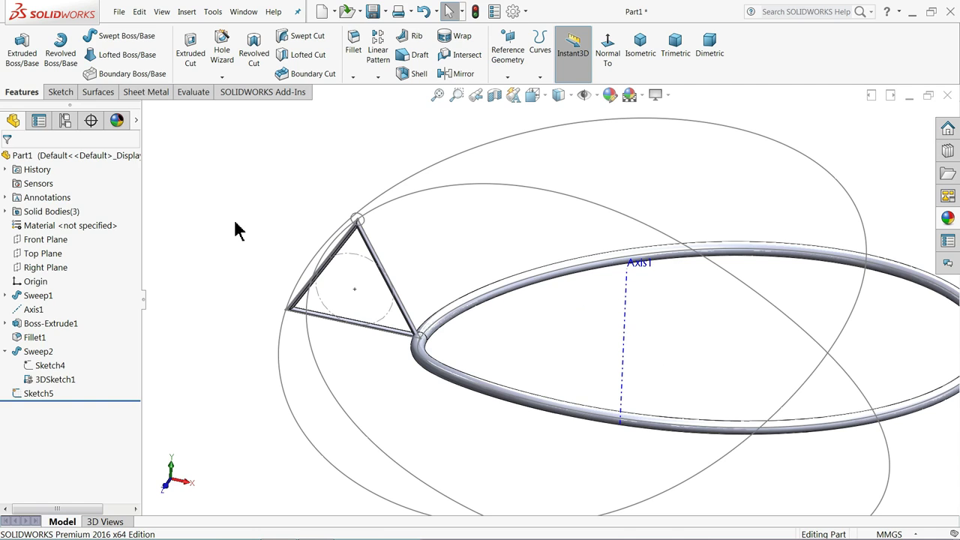
# - Start a sweep with the top-corner circle as profile and the large ellipse loop as path
pyautogui.click(124, 36)
pyautogui.scroll(-3, 390, 255)
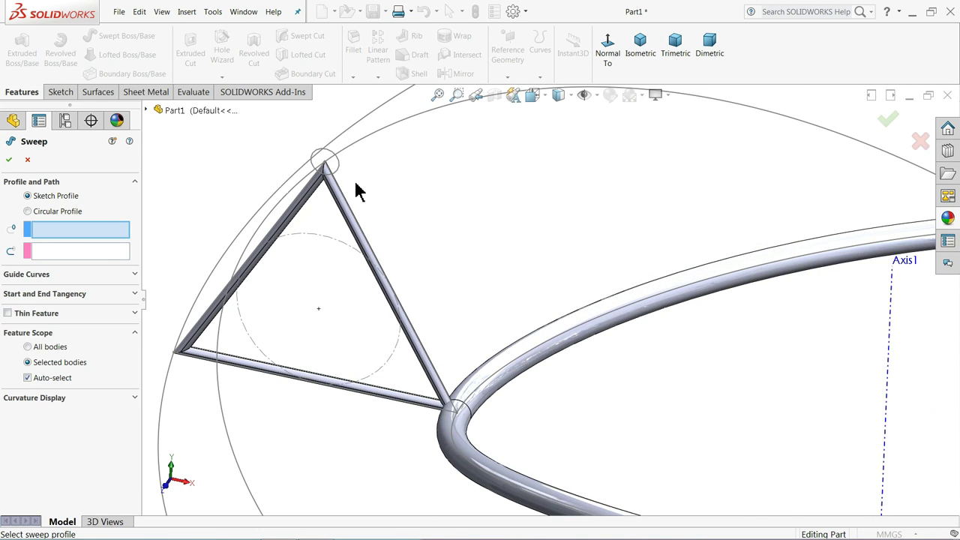
pyautogui.scroll(-2, 356, 189)
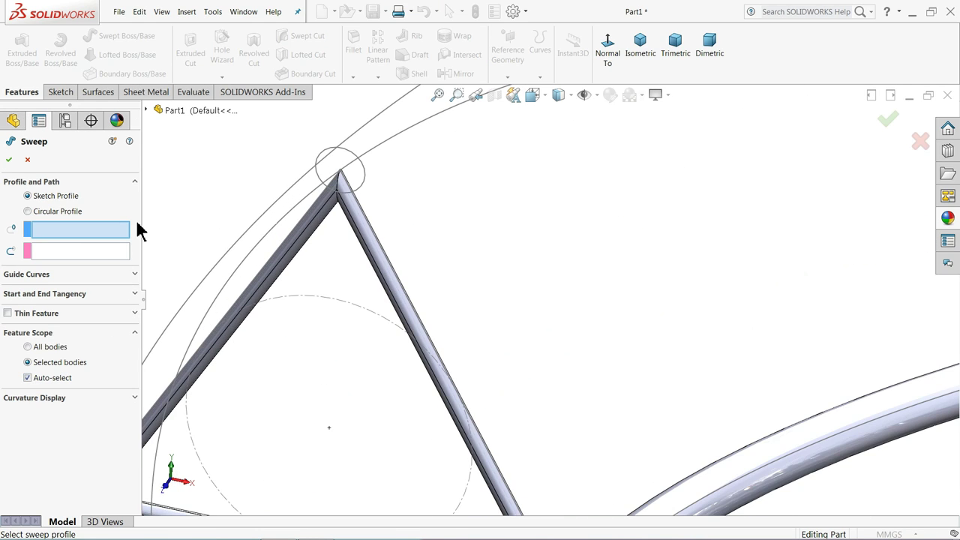
pyautogui.click(365, 187)
pyautogui.rightClick(66, 259)
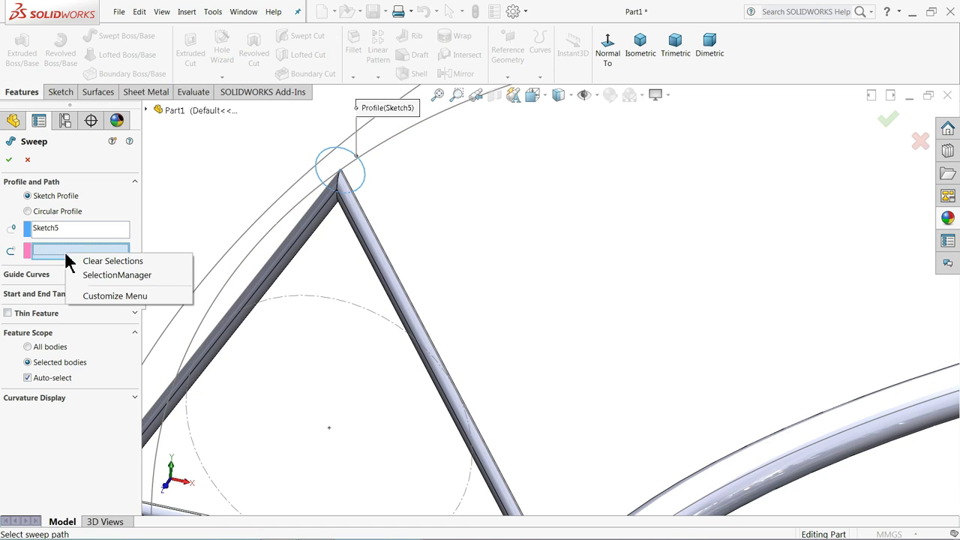
pyautogui.click(132, 274)
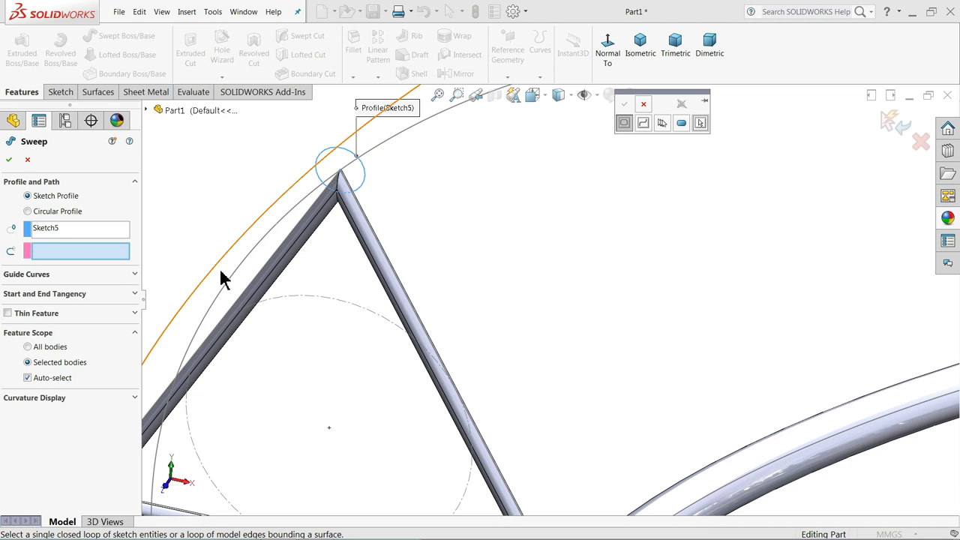
pyautogui.click(625, 132)
pyautogui.scroll(3, 441, 175)
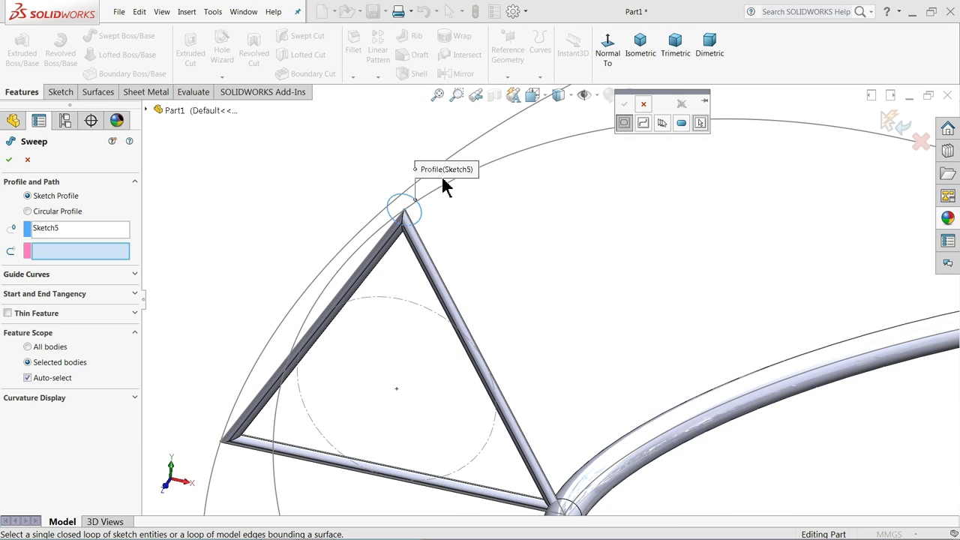
pyautogui.click(499, 164)
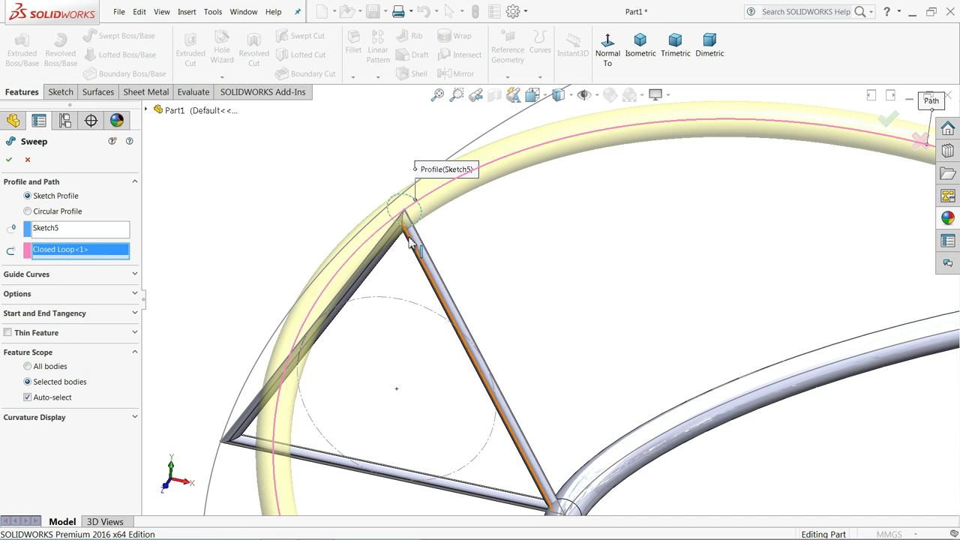
# - Turn off Merge result so the tube stays a separate body, and finish Sweep3
pyautogui.press('f')
pyautogui.scroll(-3, 641, 300)
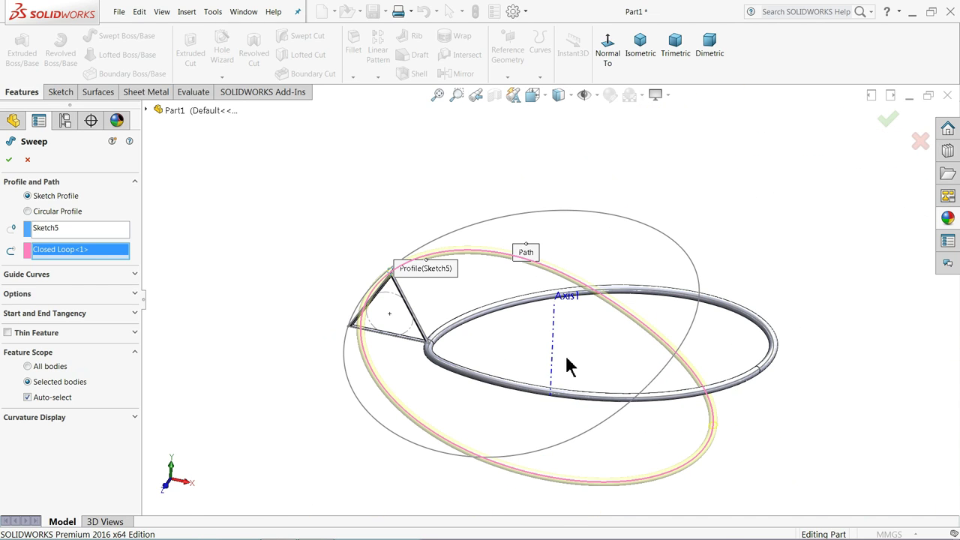
pyautogui.scroll(-2, 497, 348)
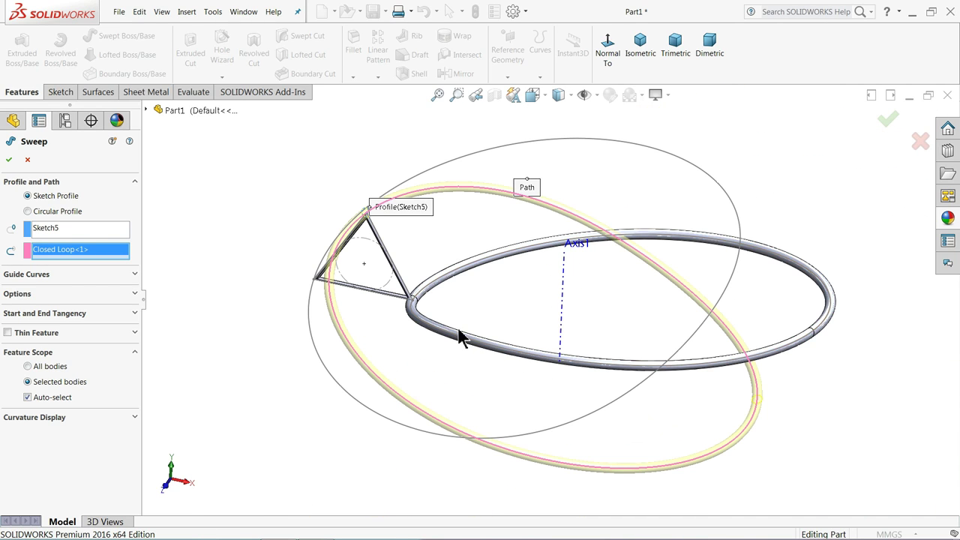
pyautogui.scroll(-2, 458, 337)
pyautogui.click(17, 294)
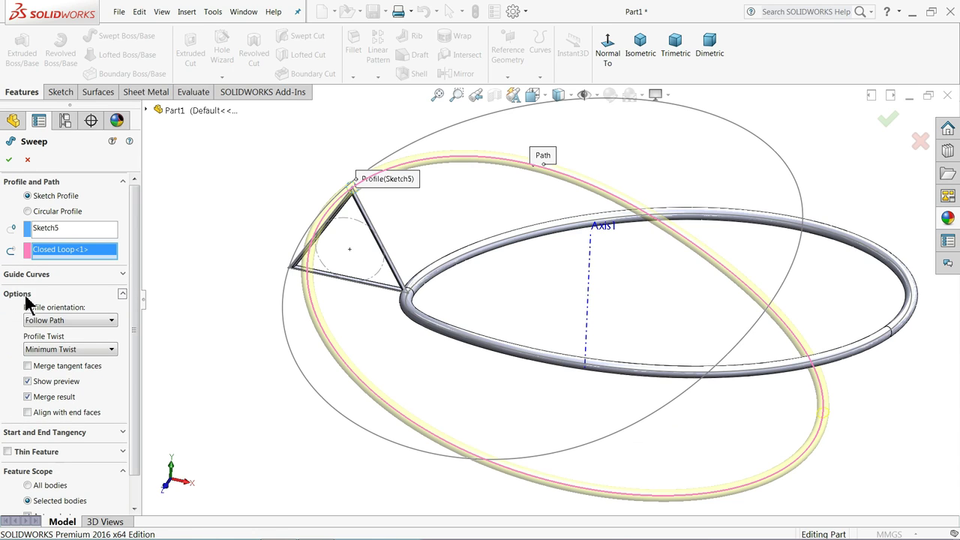
pyautogui.click(27, 397)
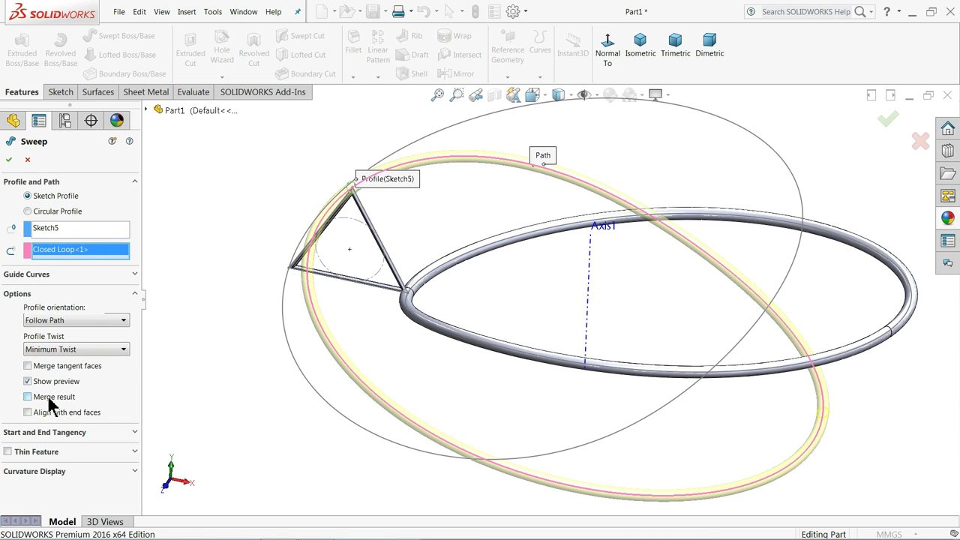
pyautogui.click(9, 161)
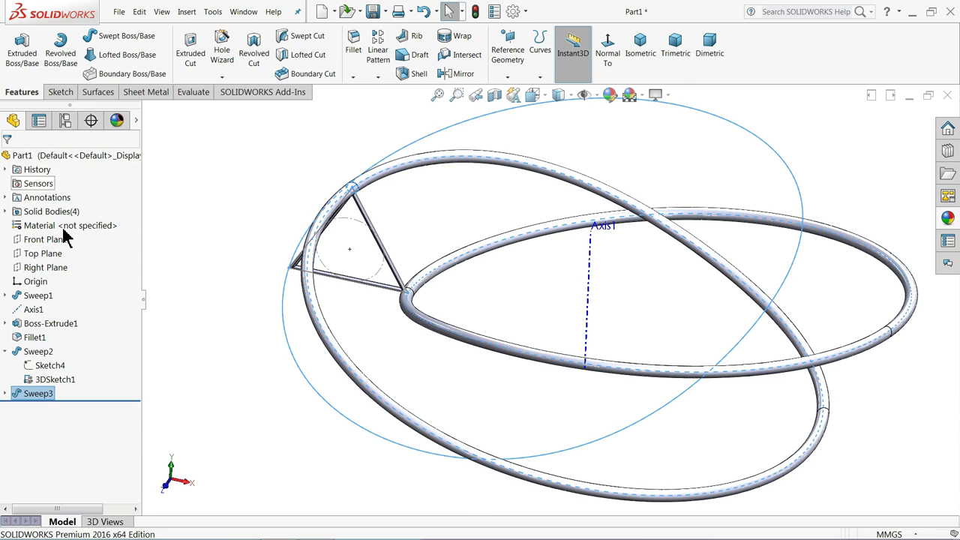
# - Start a Front Plane sketch and draw a circle at the triangle's lower-left corner
pyautogui.click(33, 239)
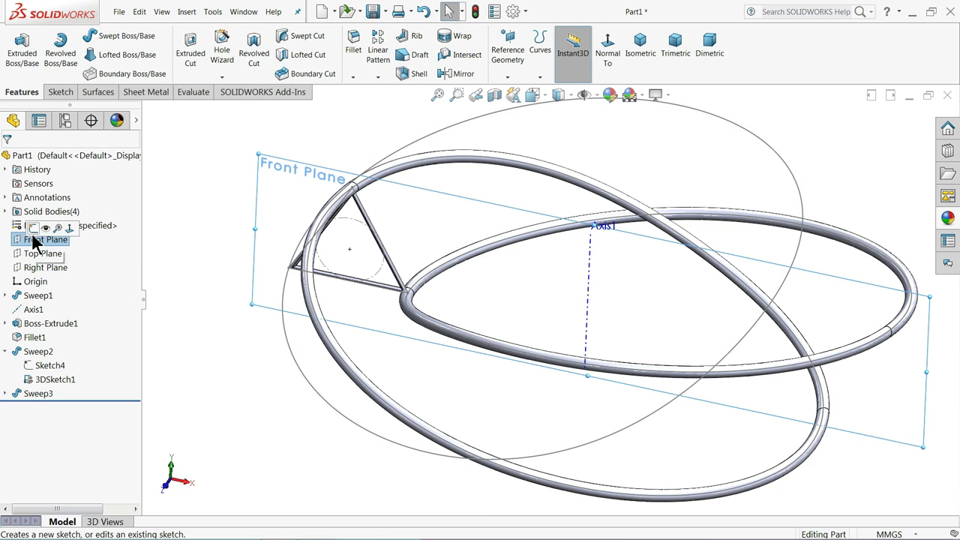
pyautogui.click(33, 229)
pyautogui.click(106, 36)
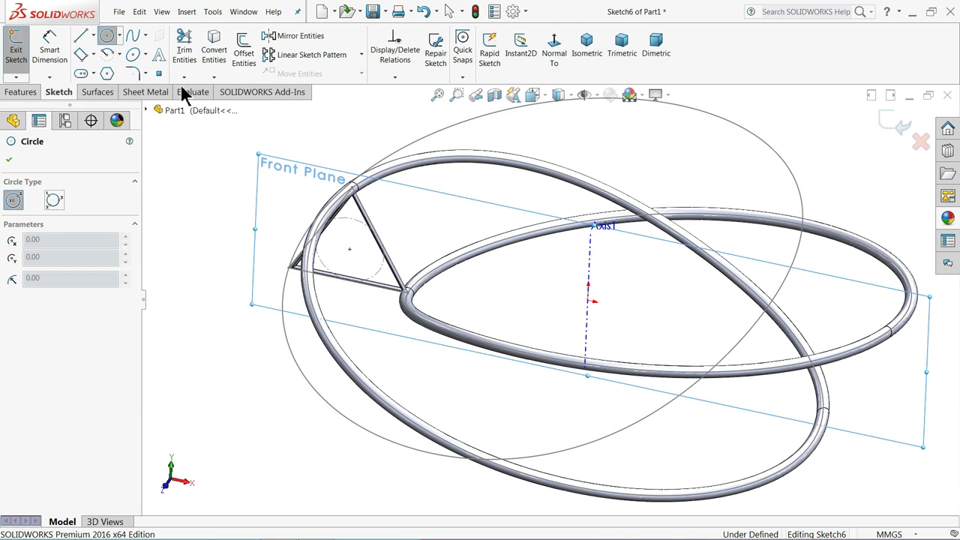
pyautogui.scroll(-3, 313, 298)
pyautogui.scroll(-3, 392, 252)
pyautogui.scroll(-3, 392, 279)
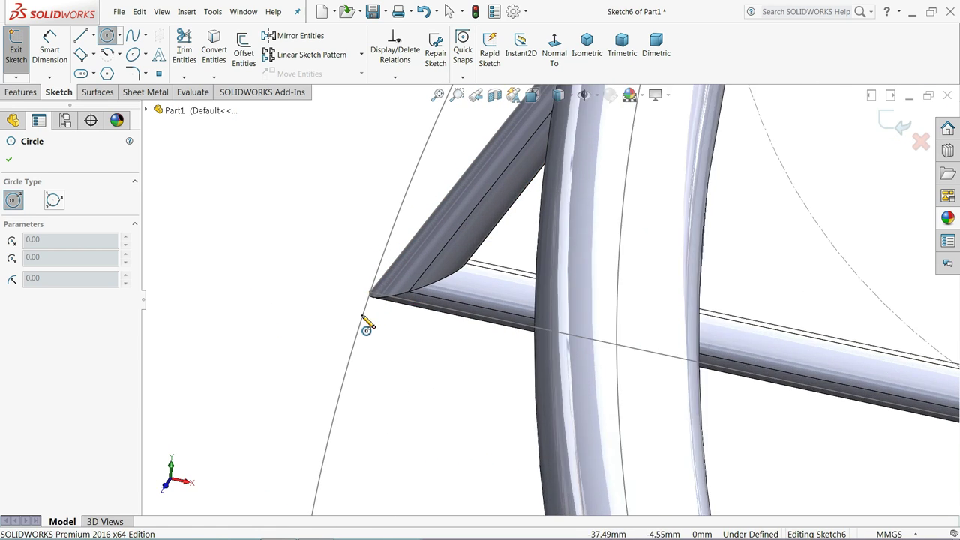
pyautogui.scroll(-2, 375, 315)
pyautogui.click(396, 282)
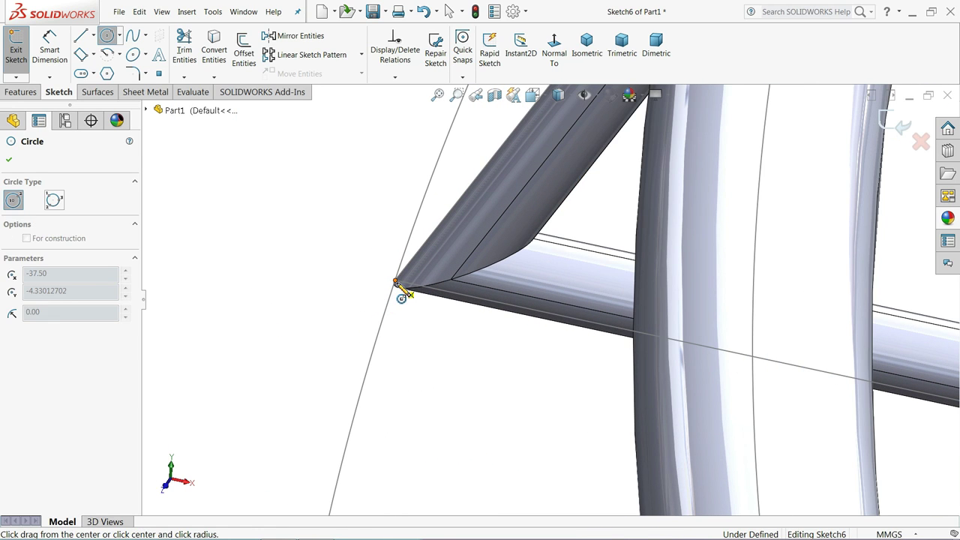
pyautogui.click(339, 192)
# - Dimension the circle to 1.50 mm diameter and exit Sketch6
pyautogui.click(50, 48)
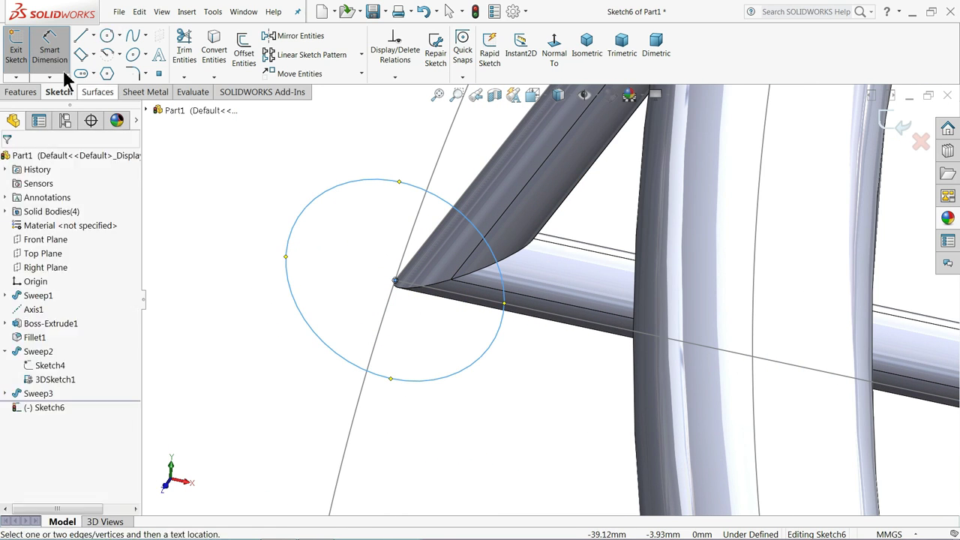
pyautogui.click(318, 208)
pyautogui.click(255, 208)
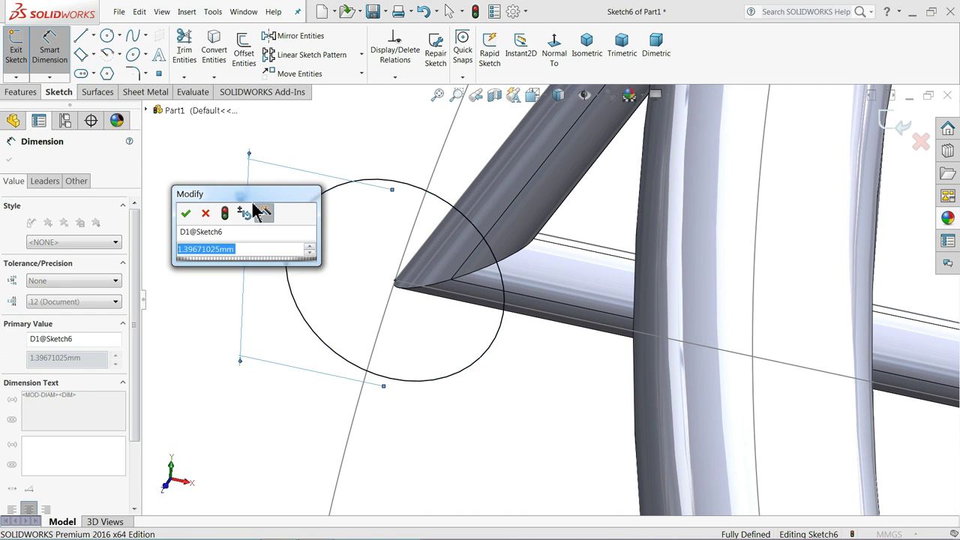
pyautogui.write('1.4')
pyautogui.click(187, 213)
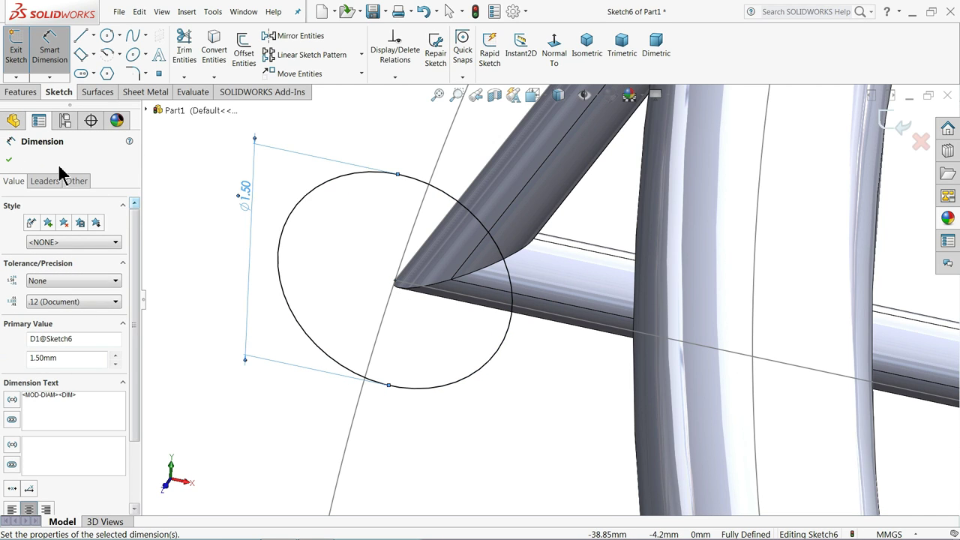
pyautogui.click(9, 159)
pyautogui.scroll(5, 346, 242)
pyautogui.scroll(5, 347, 242)
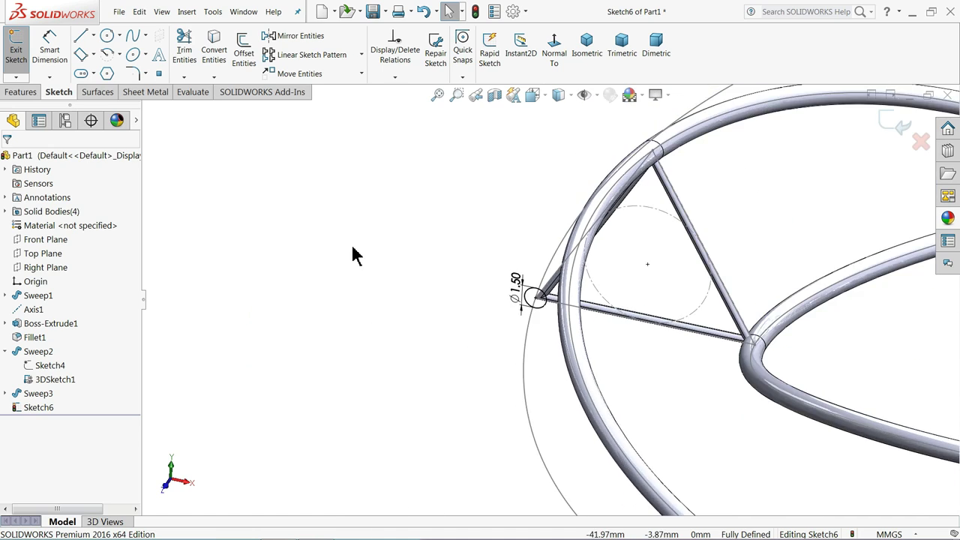
pyautogui.scroll(3, 352, 253)
pyautogui.press('f')
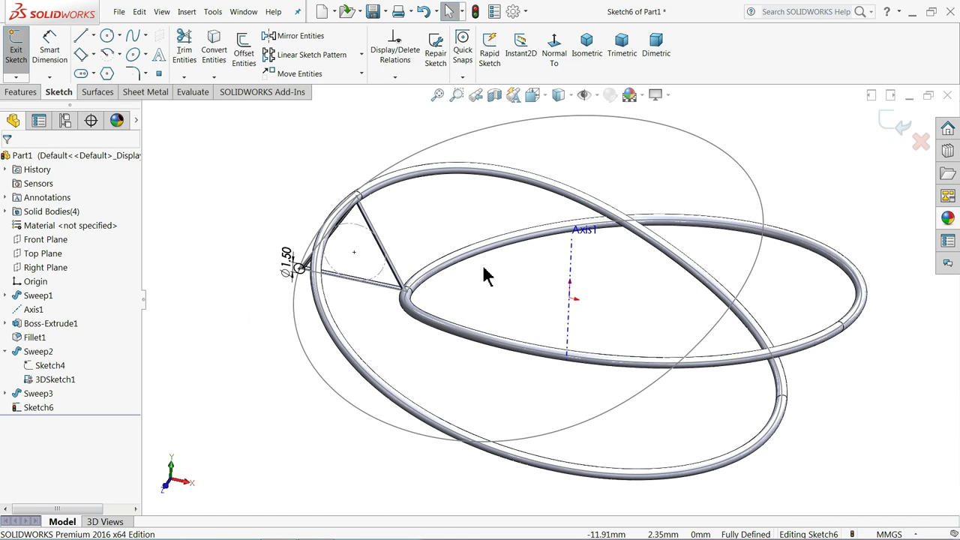
pyautogui.click(893, 125)
# - Sweep Sketch6's circle along the outer ellipse loop with Merge result off, creating Sweep4
pyautogui.scroll(-2, 450, 251)
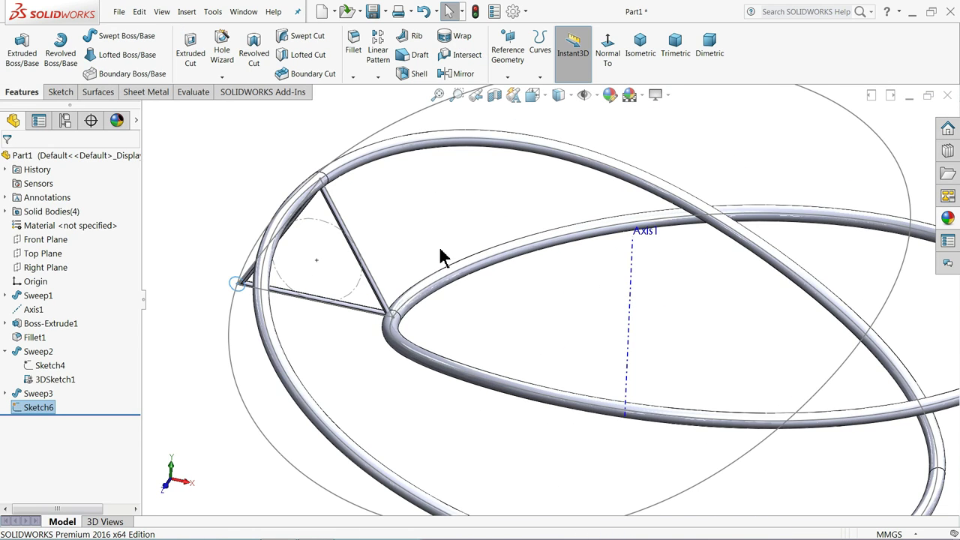
pyautogui.click(122, 39)
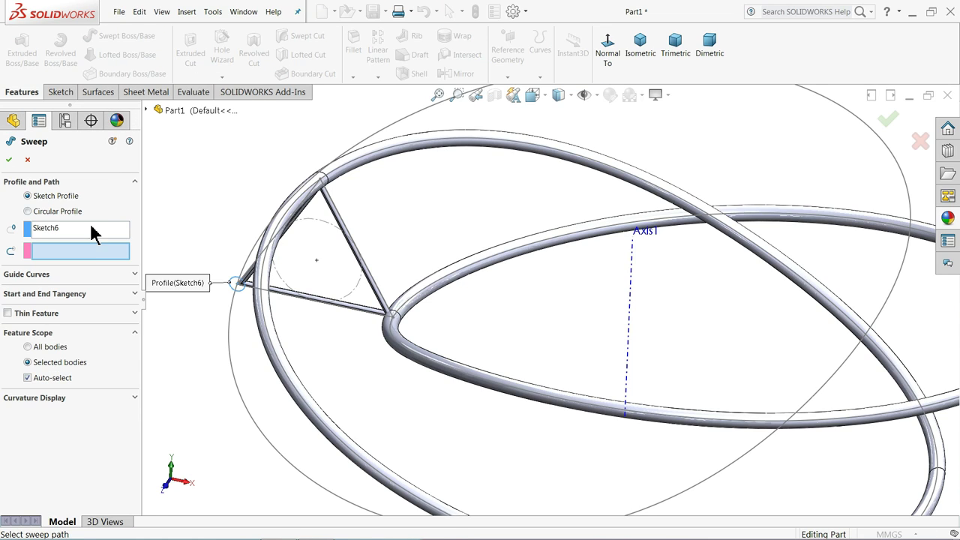
pyautogui.rightClick(74, 263)
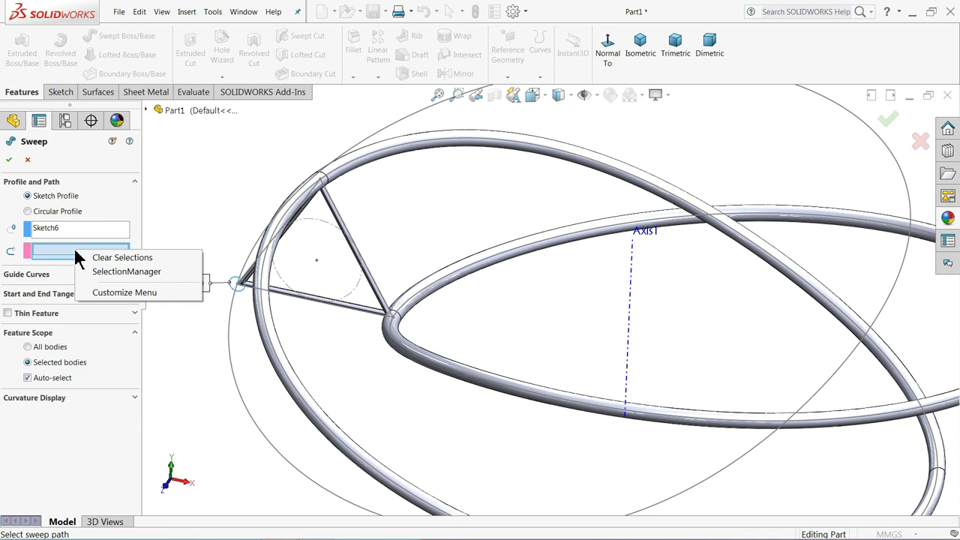
pyautogui.click(129, 271)
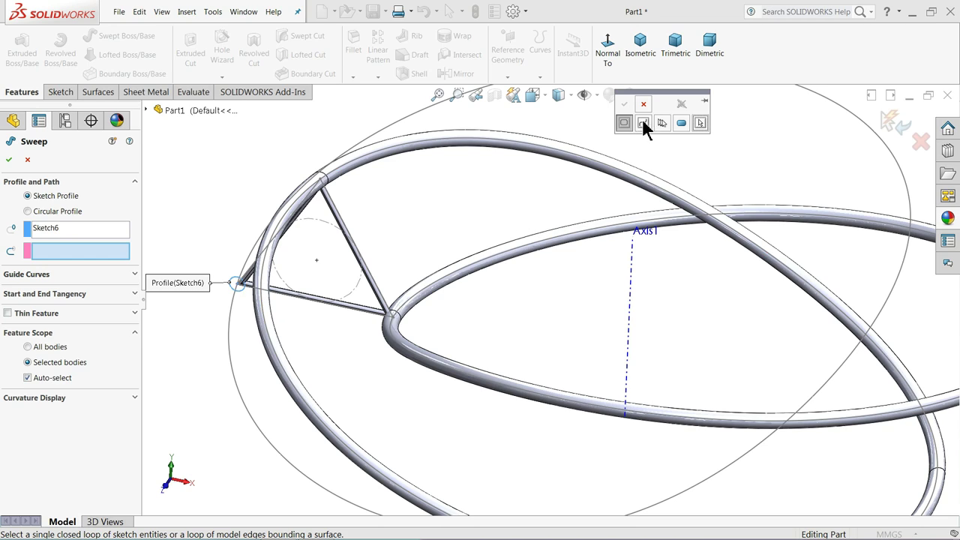
pyautogui.click(395, 138)
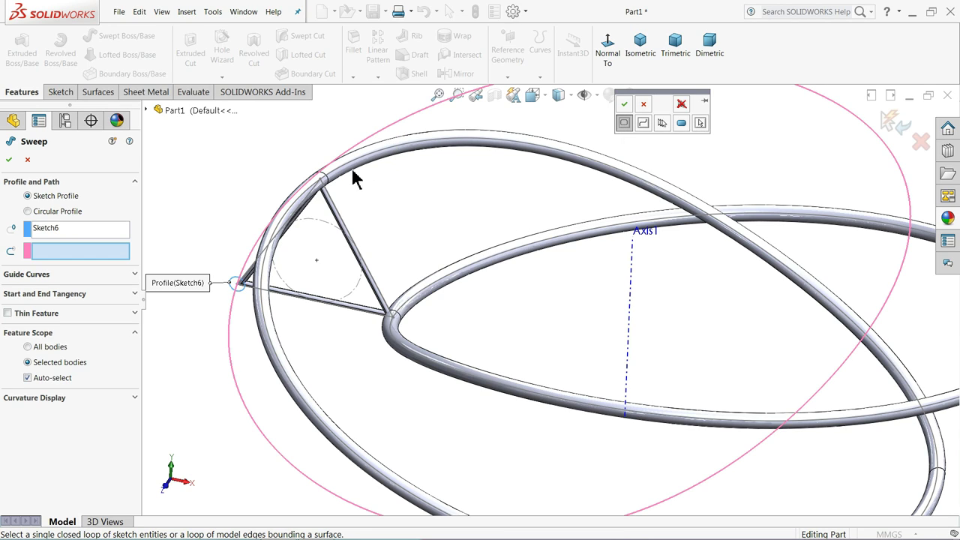
pyautogui.click(625, 105)
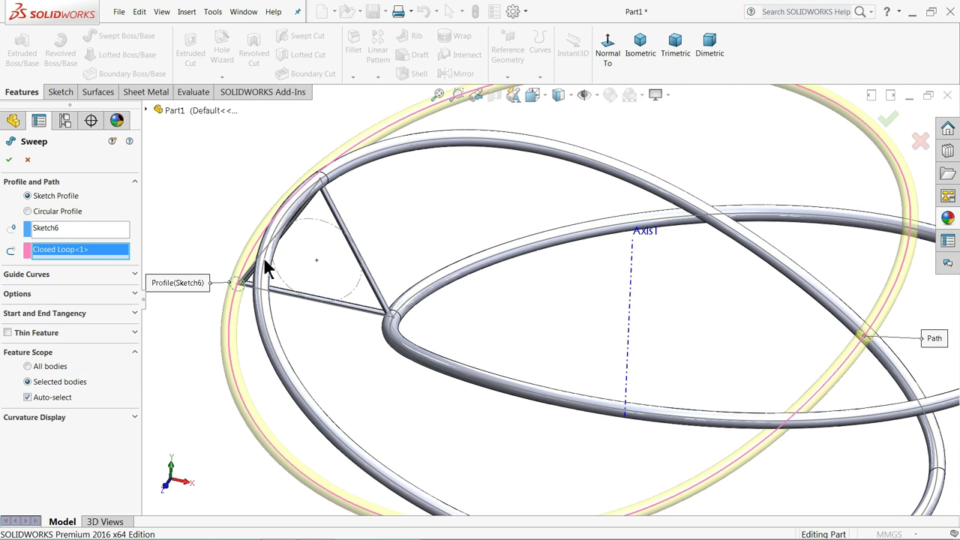
pyautogui.scroll(-3, 255, 270)
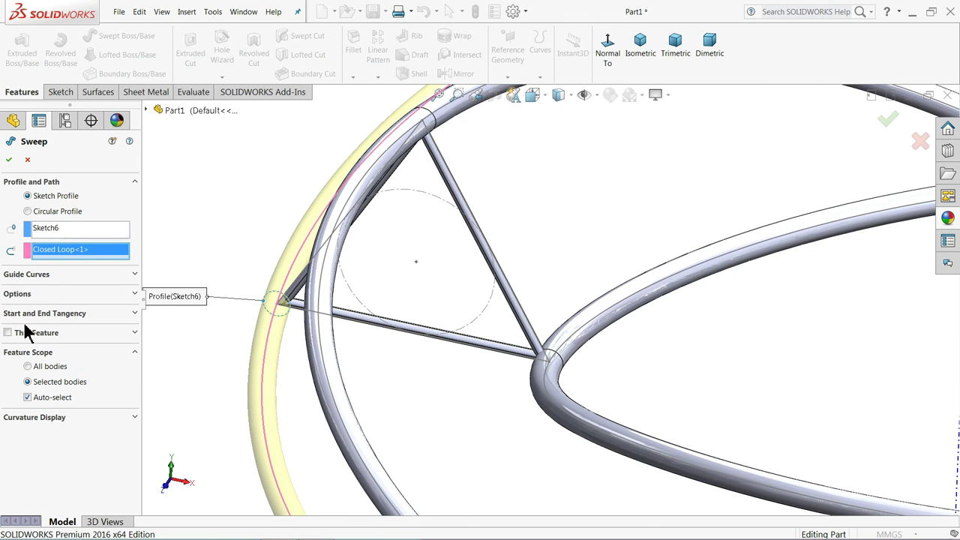
pyautogui.click(9, 294)
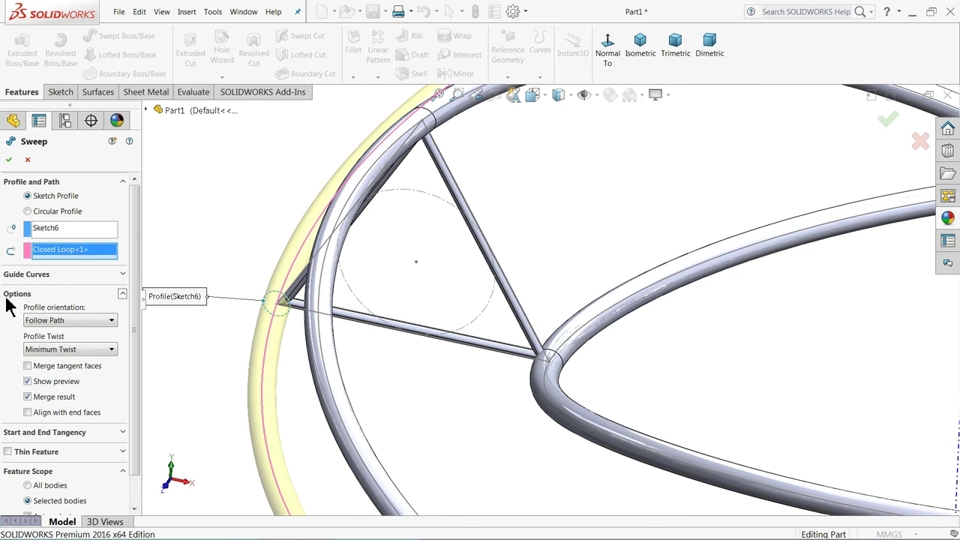
pyautogui.click(27, 397)
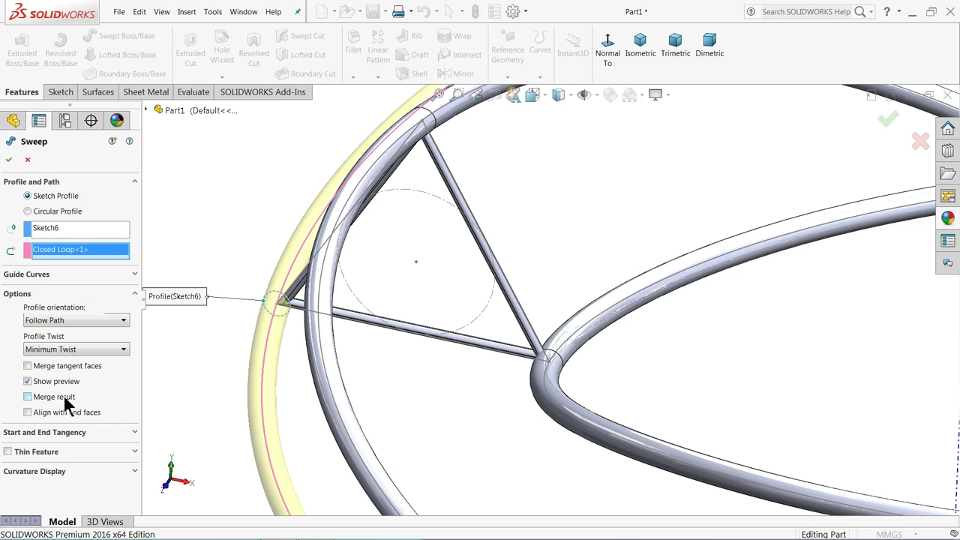
pyautogui.click(12, 160)
# - Reorient the model, then start and cancel a curve-driven pattern
pyautogui.press('f')
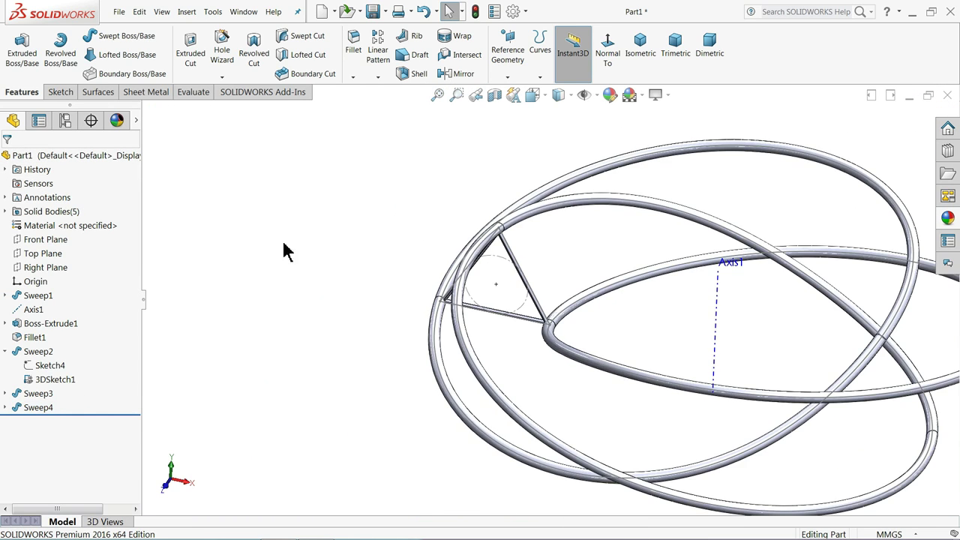
pyautogui.moveTo(544, 337)
pyautogui.mouseDown(button='middle')
pyautogui.moveTo(525, 290)
pyautogui.moveTo(535, 297)
pyautogui.moveTo(510, 274)
pyautogui.moveTo(508, 323)
pyautogui.moveTo(522, 307)
pyautogui.mouseUp(button='middle')
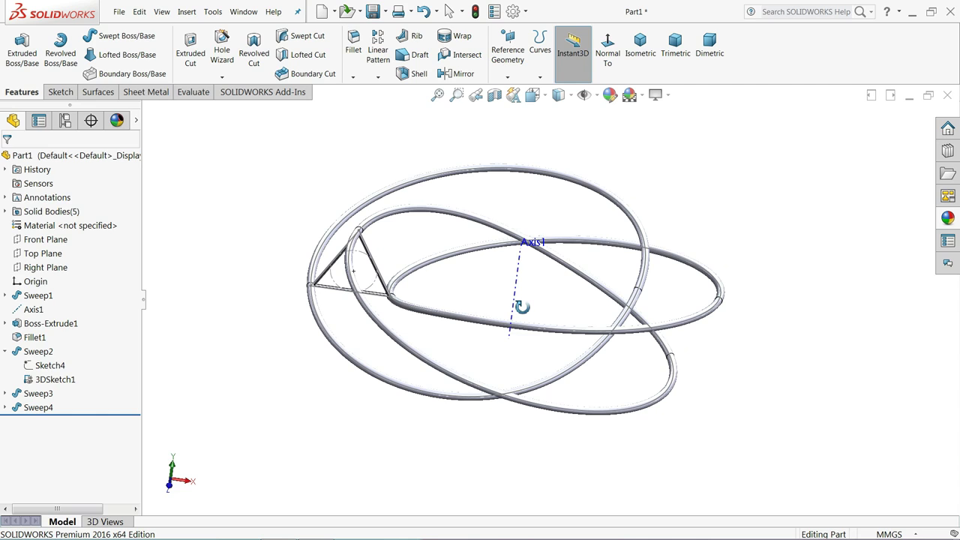
pyautogui.scroll(-3, 519, 309)
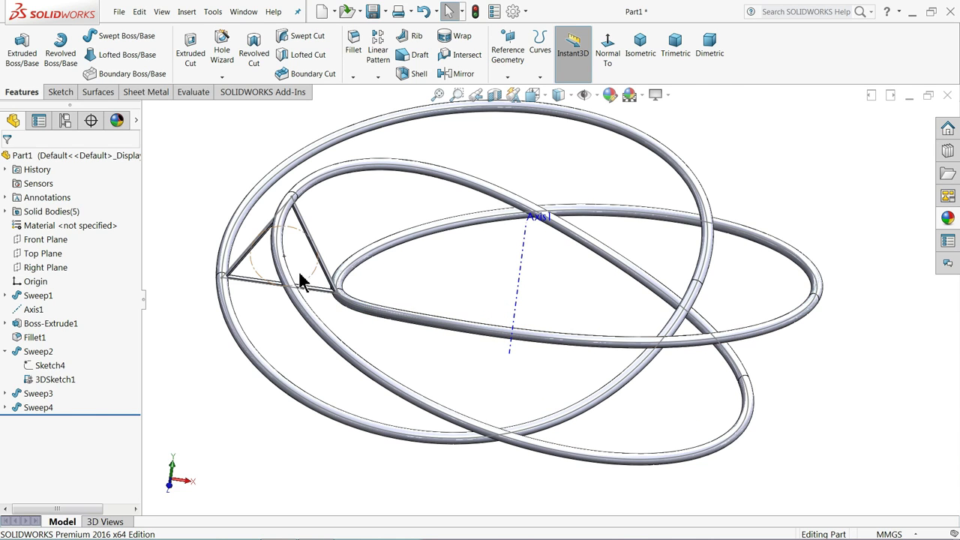
pyautogui.moveTo(317, 247); pyautogui.dragTo(305, 240, button='middle')
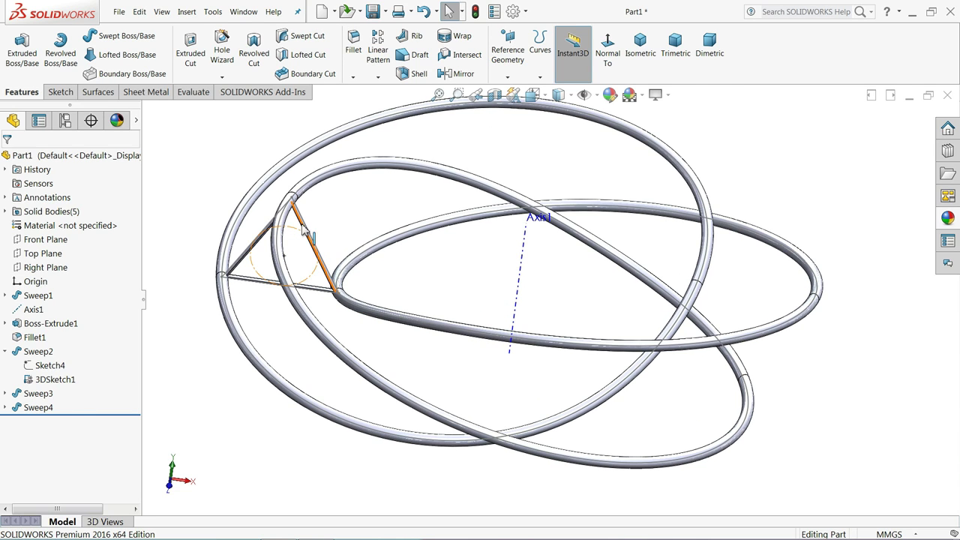
pyautogui.click(378, 79)
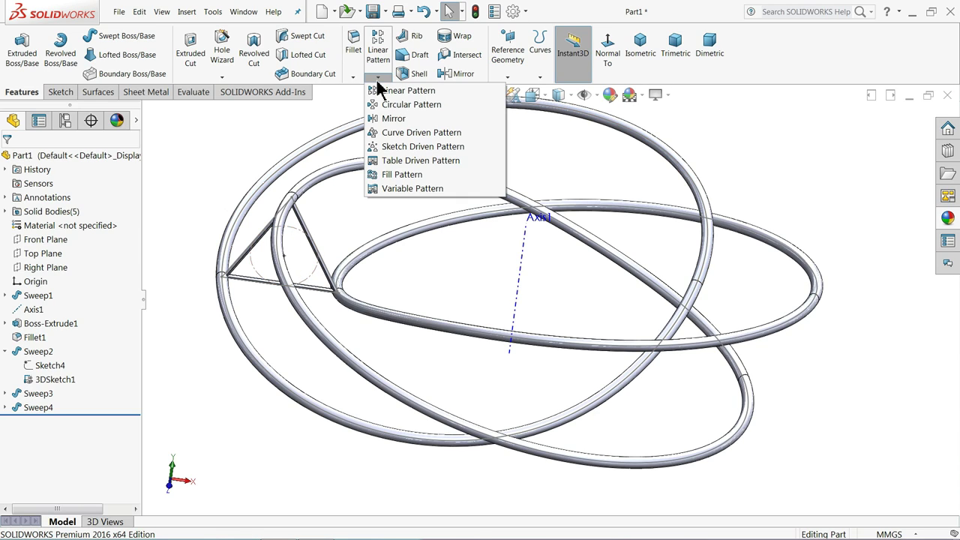
pyautogui.click(394, 138)
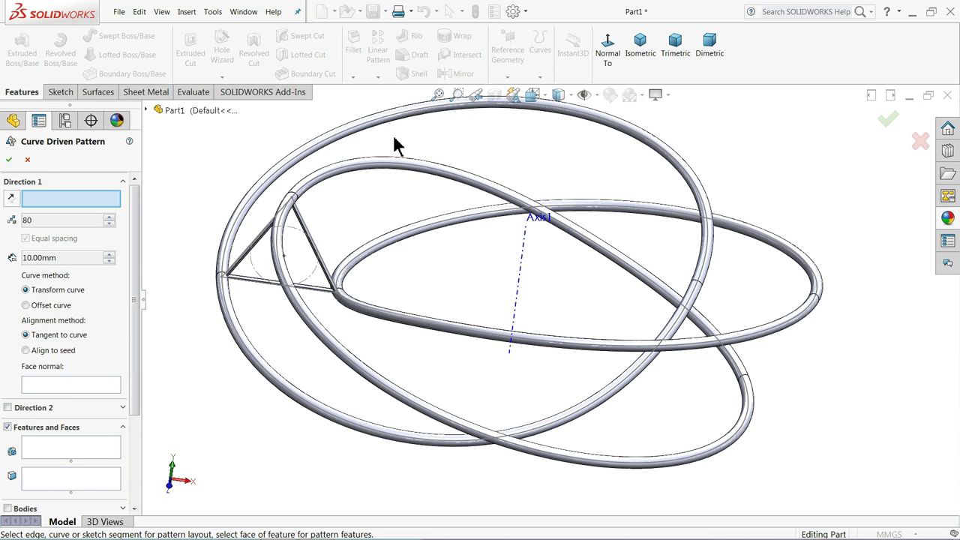
pyautogui.click(27, 161)
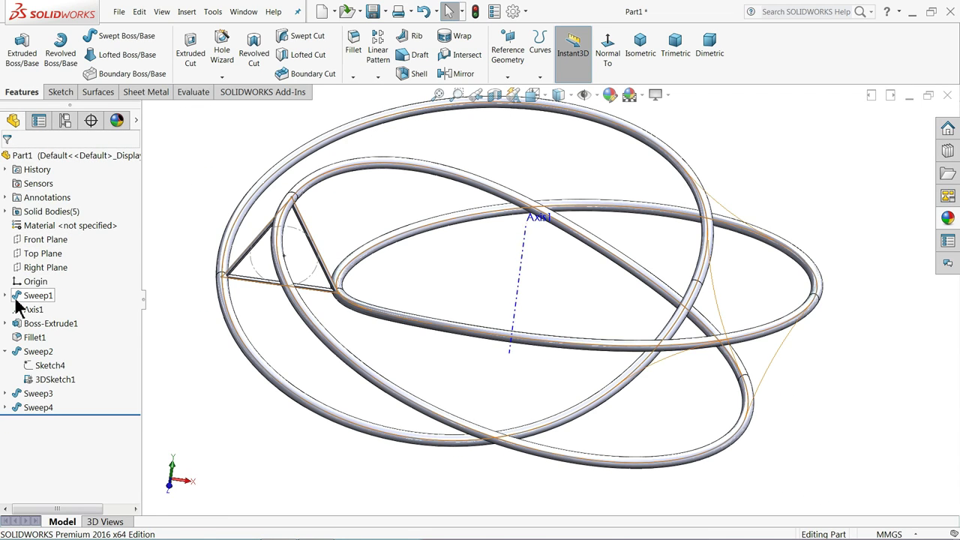
# - Show the hidden Sweep1 Möbius surface body
pyautogui.click(22, 296)
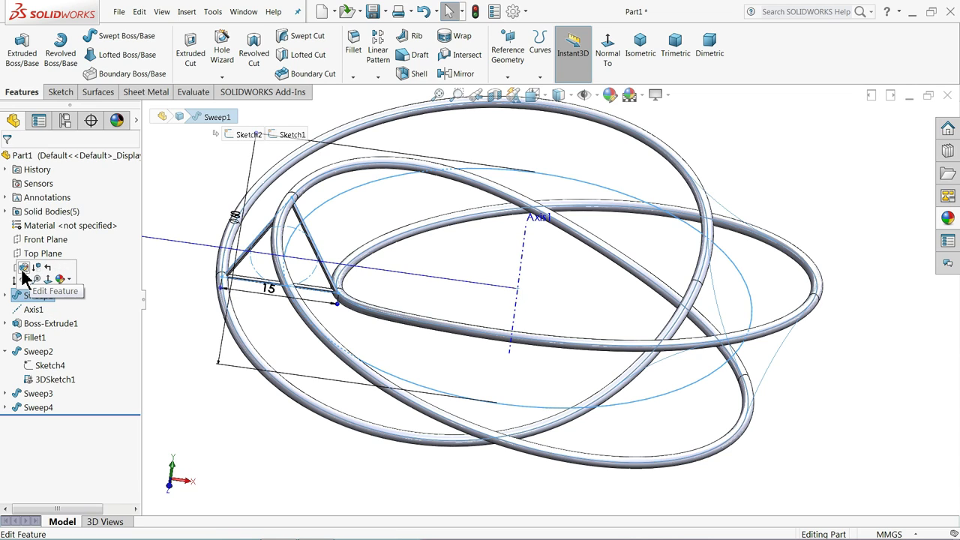
pyautogui.click(24, 280)
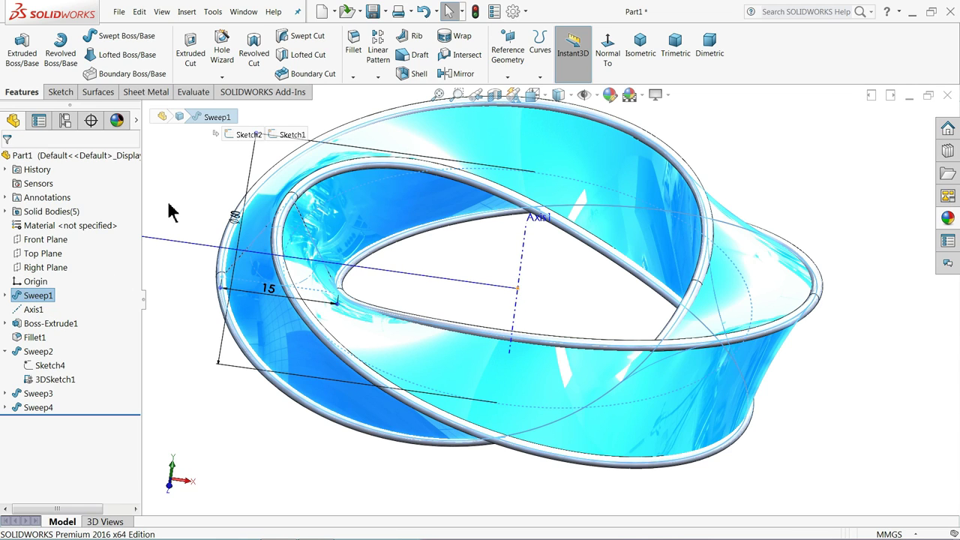
pyautogui.click(175, 207)
# - Set up an 80-instance, equally spaced curve-driven pattern along the 3DSketch1 spline, strip-face normal, patterning bodies
pyautogui.click(378, 77)
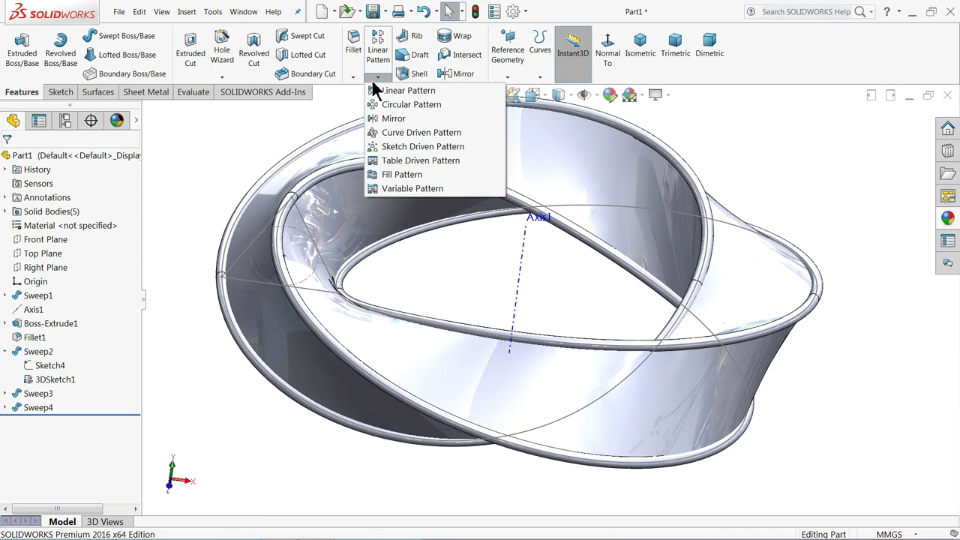
pyautogui.click(397, 131)
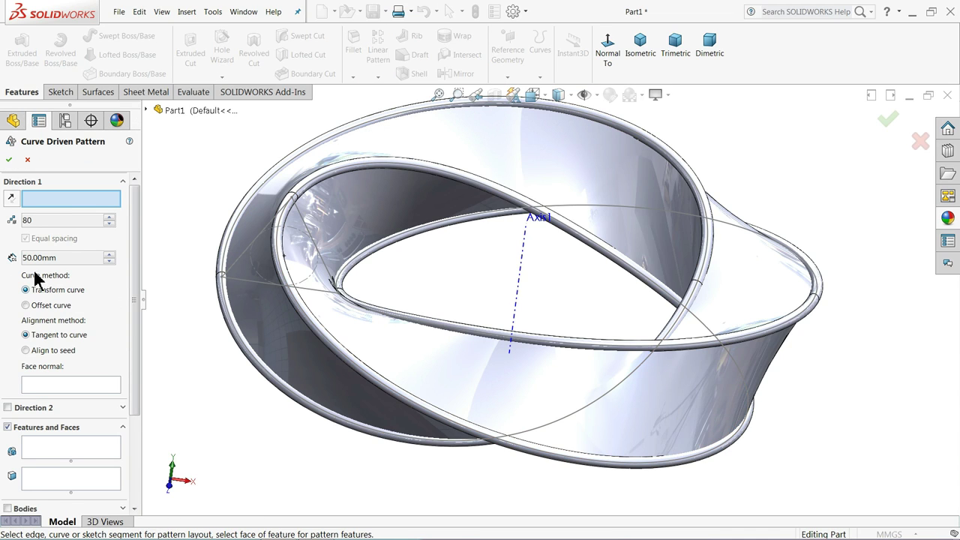
pyautogui.click(297, 295)
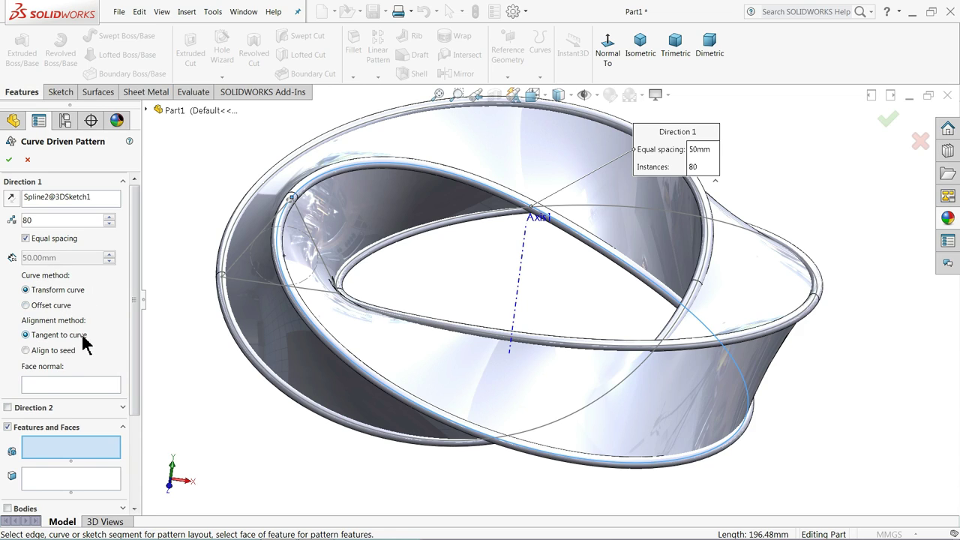
pyautogui.click(36, 385)
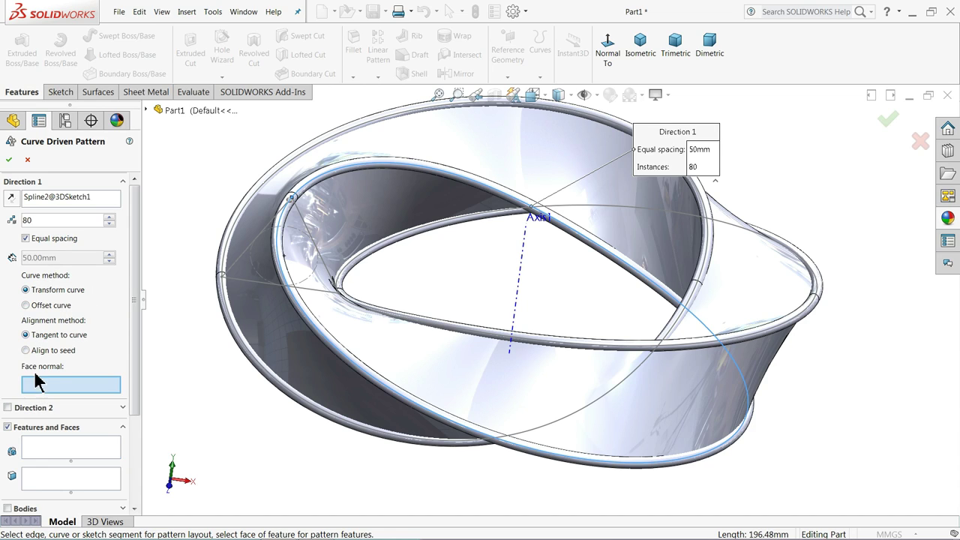
pyautogui.click(287, 329)
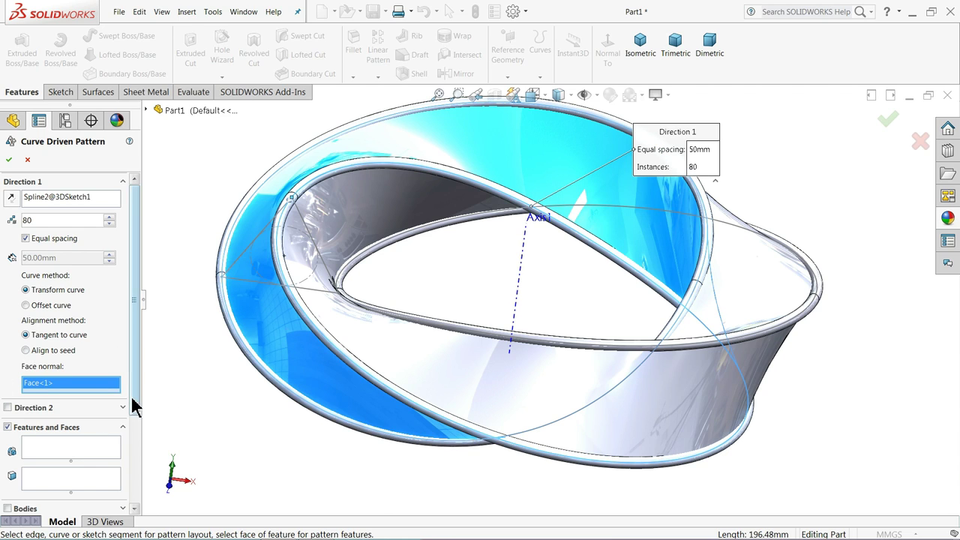
pyautogui.moveTo(133, 399); pyautogui.dragTo(133, 461)
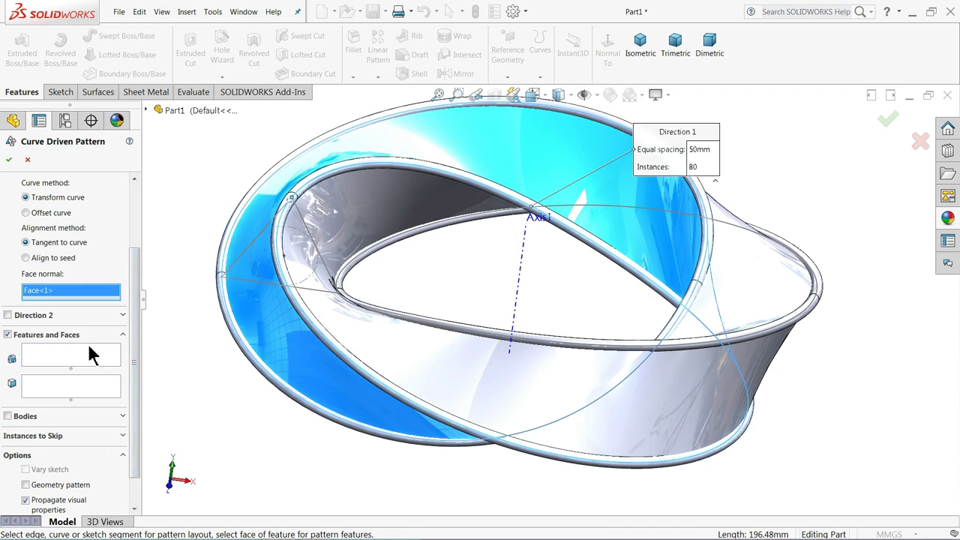
pyautogui.click(124, 336)
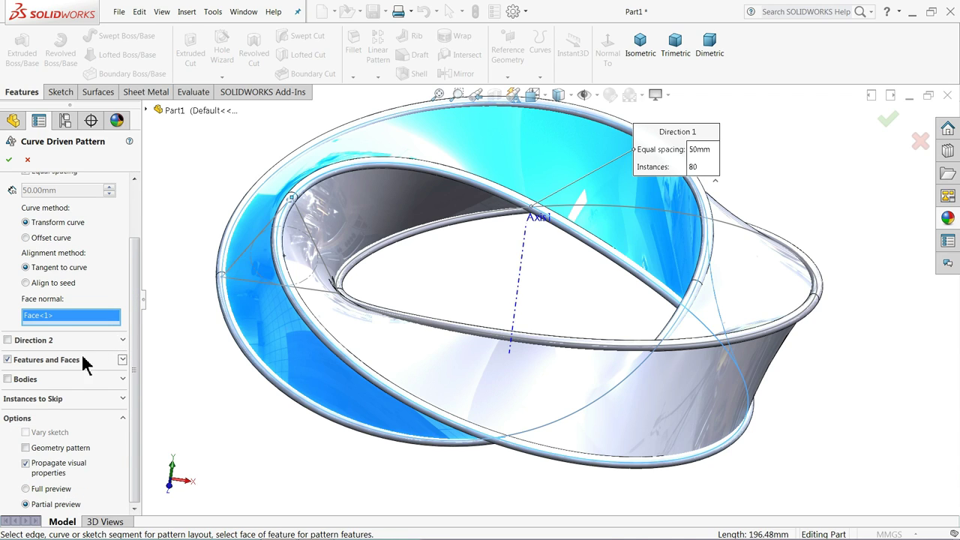
pyautogui.click(8, 380)
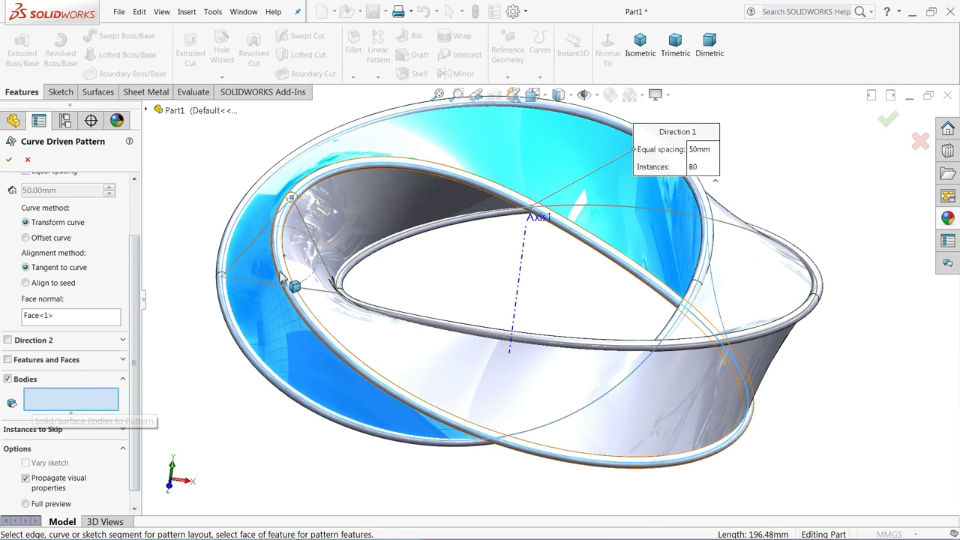
# - Zoom in and pick the rod body Fillet1 as the body to pattern, showing the flyout feature tree
pyautogui.scroll(-2, 247, 281)
pyautogui.scroll(-2, 233, 279)
pyautogui.scroll(-2, 279, 274)
pyautogui.scroll(-2, 292, 331)
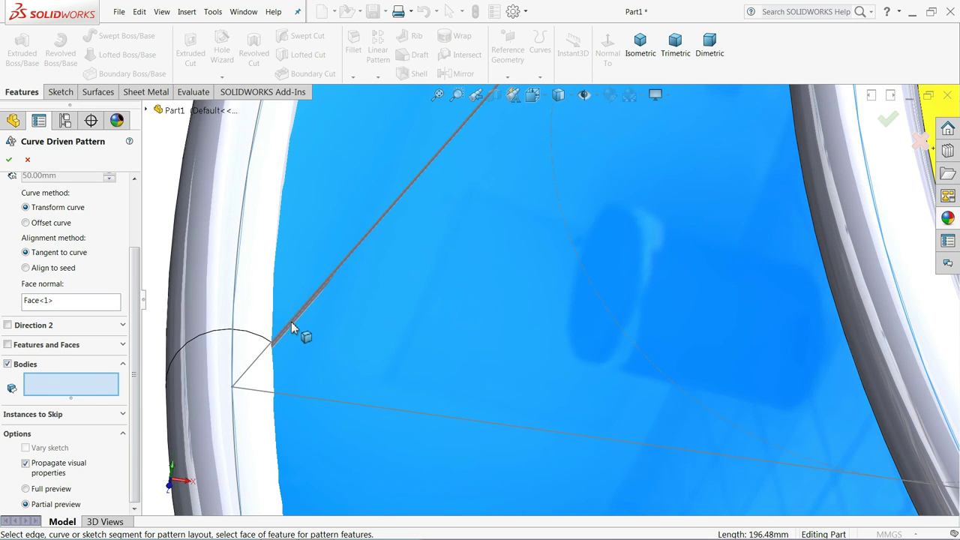
pyautogui.scroll(-2, 311, 330)
pyautogui.scroll(-1, 338, 341)
pyautogui.scroll(-1, 360, 360)
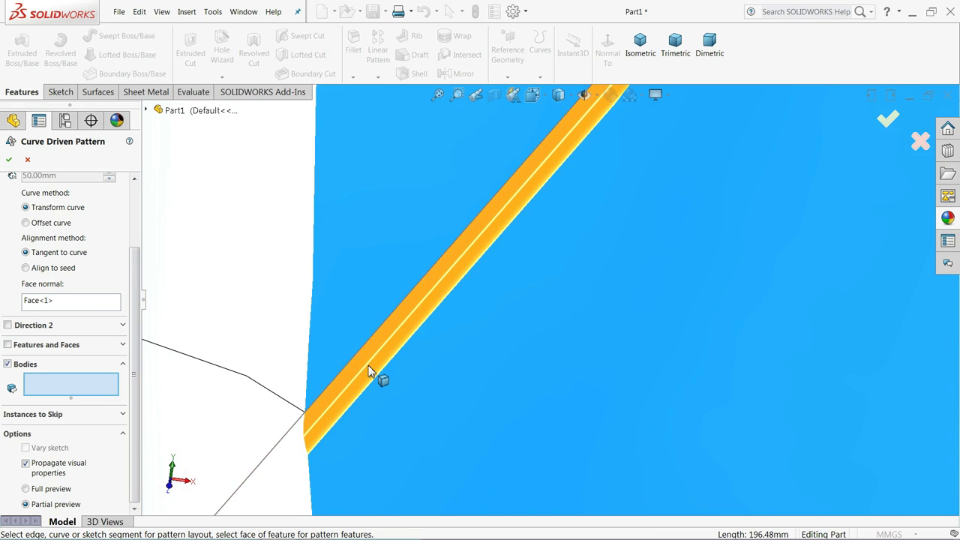
pyautogui.click(369, 373)
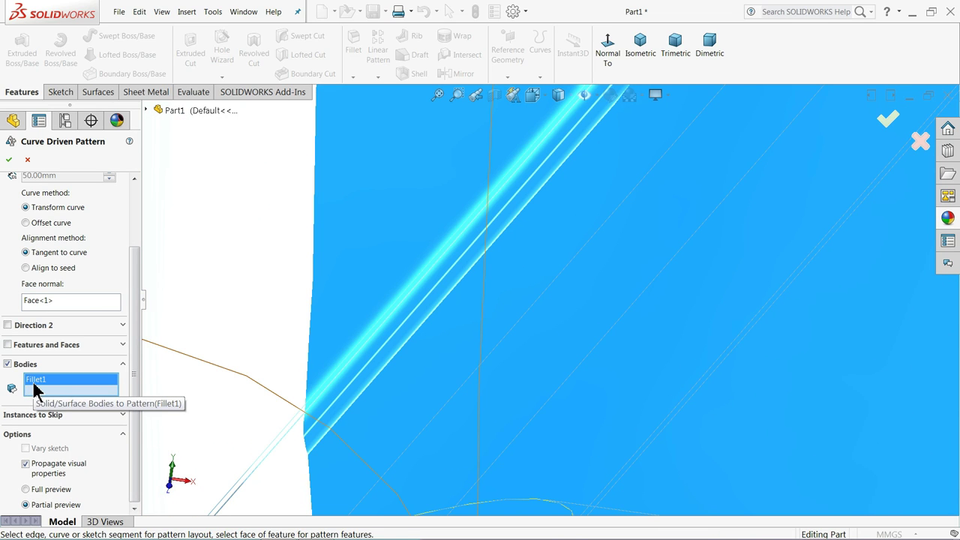
pyautogui.click(146, 110)
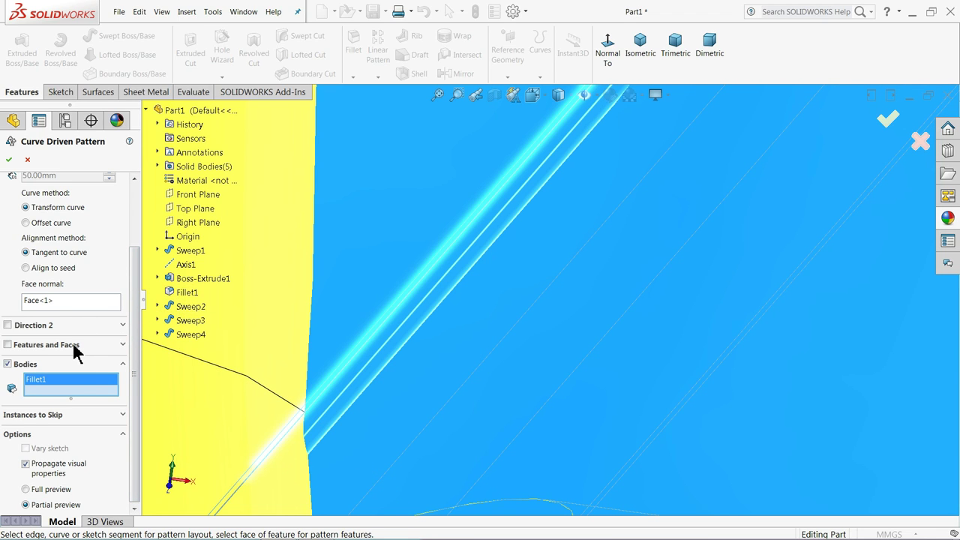
# - Set the curve-driven pattern to 120 instances of Fillet1 and confirm it as CrvPattern1
pyautogui.moveTo(132, 322); pyautogui.dragTo(137, 232)
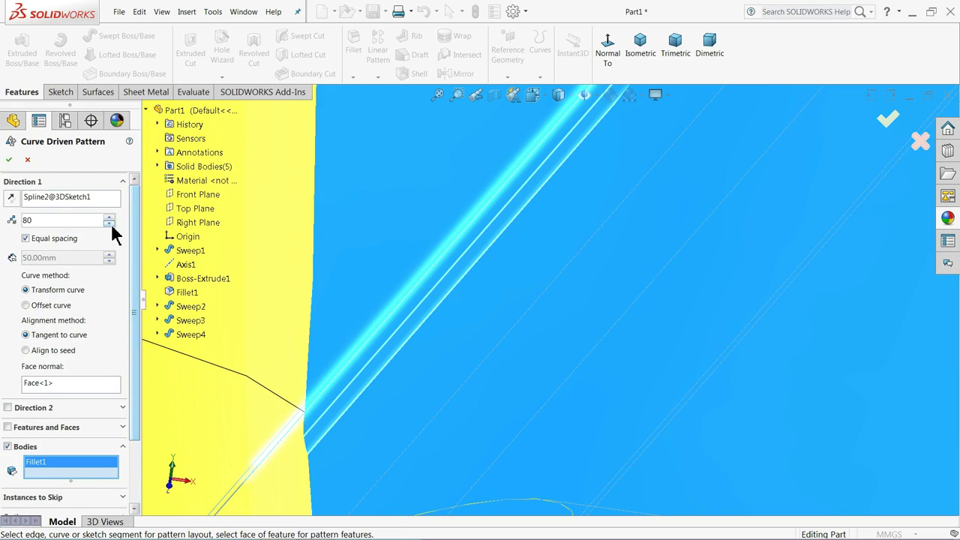
pyautogui.scroll(-3, 600, 274)
pyautogui.scroll(3, 592, 292)
pyautogui.scroll(3, 585, 300)
pyautogui.scroll(3, 611, 304)
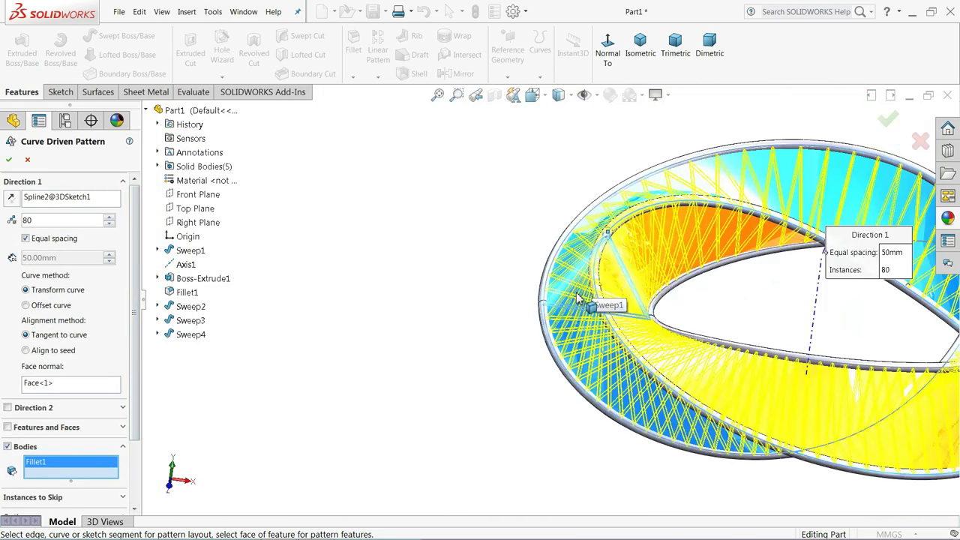
pyautogui.scroll(2, 611, 302)
pyautogui.scroll(-2, 745, 330)
pyautogui.scroll(-1, 720, 356)
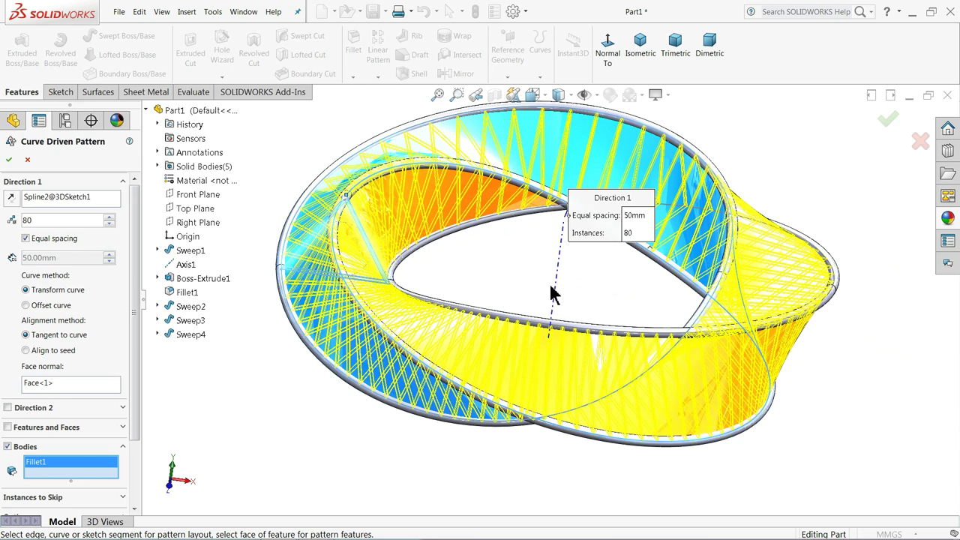
pyautogui.scroll(-1, 551, 293)
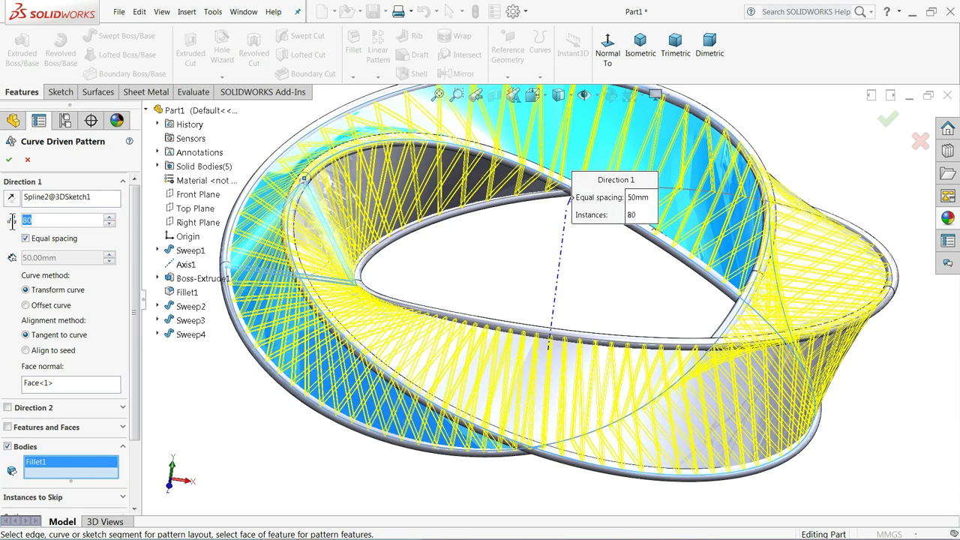
pyautogui.write('120')
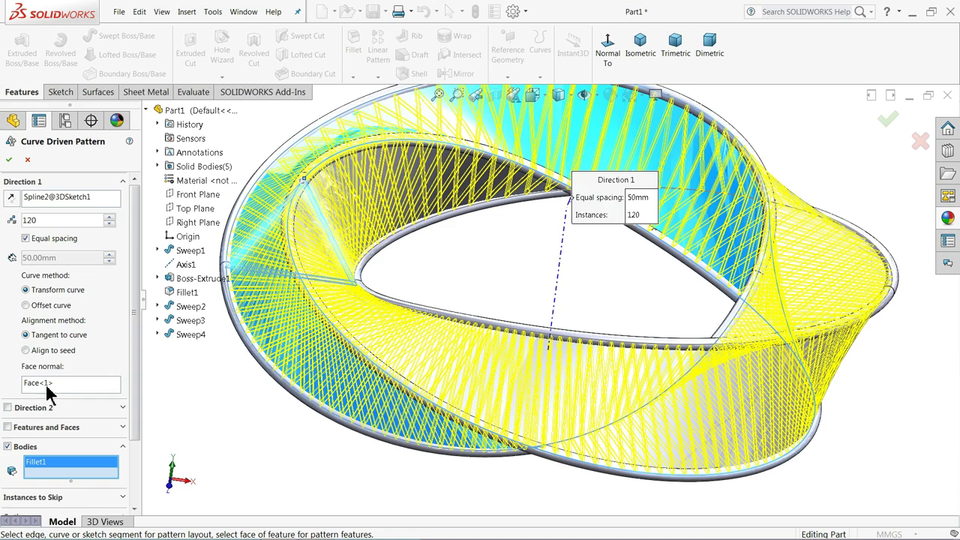
pyautogui.moveTo(133, 387)
pyautogui.mouseDown()
pyautogui.moveTo(135, 450)
pyautogui.moveTo(139, 345)
pyautogui.mouseUp()
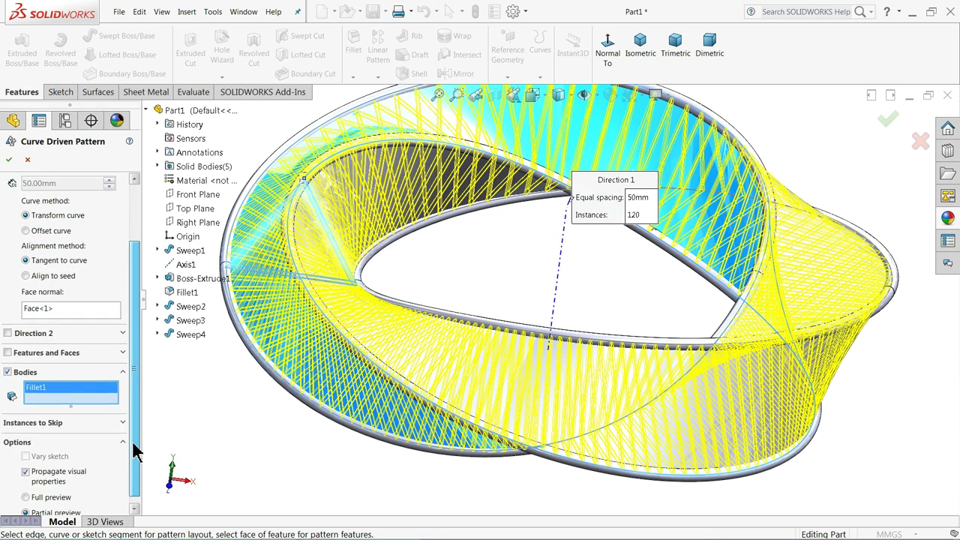
pyautogui.click(9, 160)
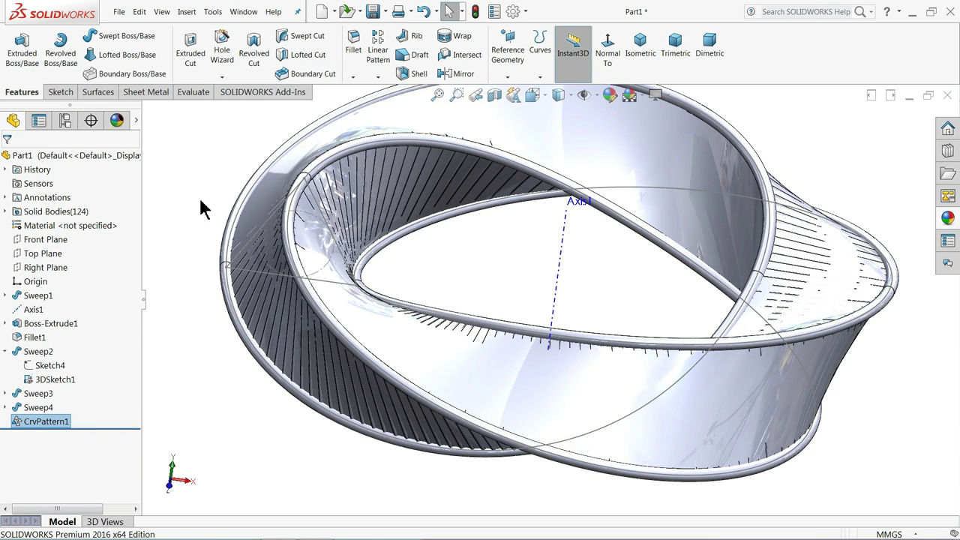
# - Hide the Sweep1 surface body and orbit to look into the ring
pyautogui.click(201, 209)
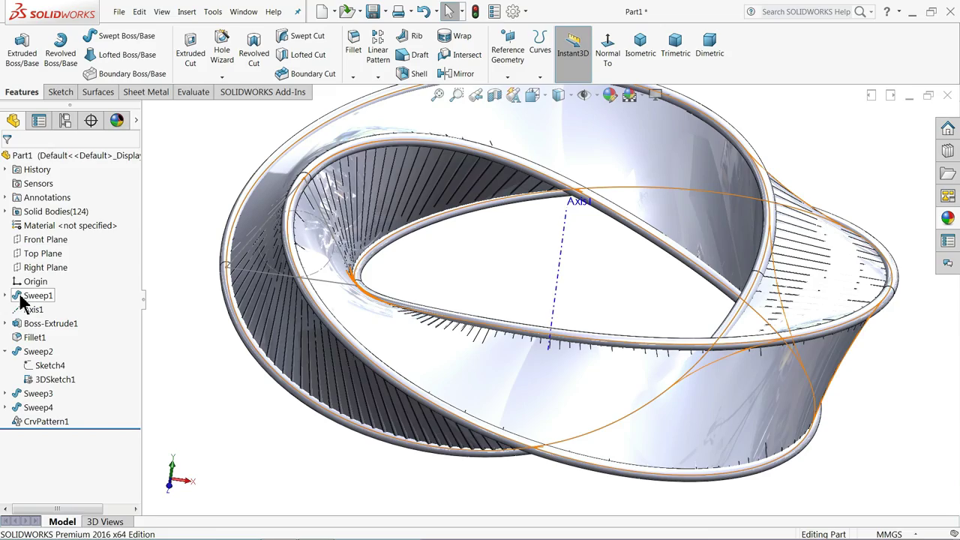
pyautogui.click(21, 299)
pyautogui.click(28, 281)
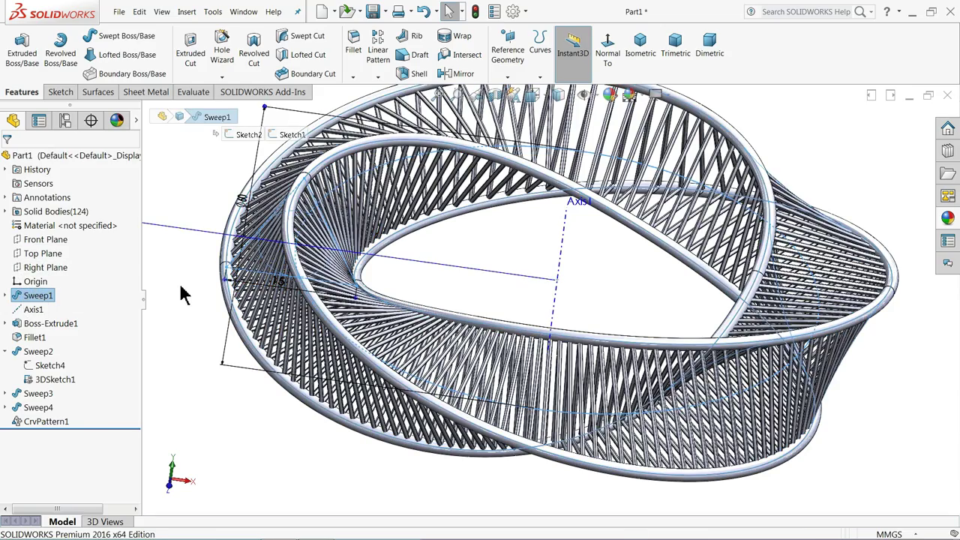
pyautogui.click(186, 303)
pyautogui.moveTo(188, 307); pyautogui.dragTo(191, 240, button='middle')
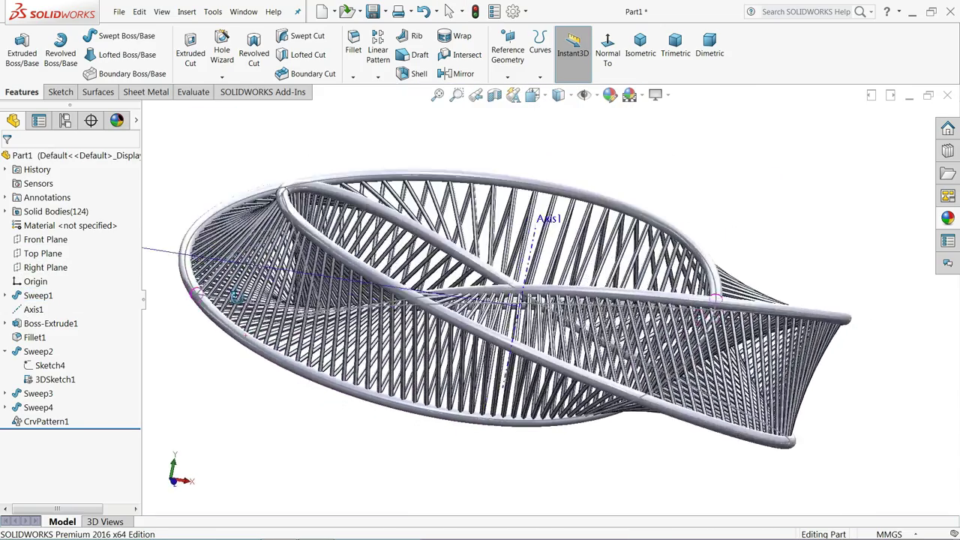
pyautogui.moveTo(235, 296); pyautogui.dragTo(218, 330, button='middle')
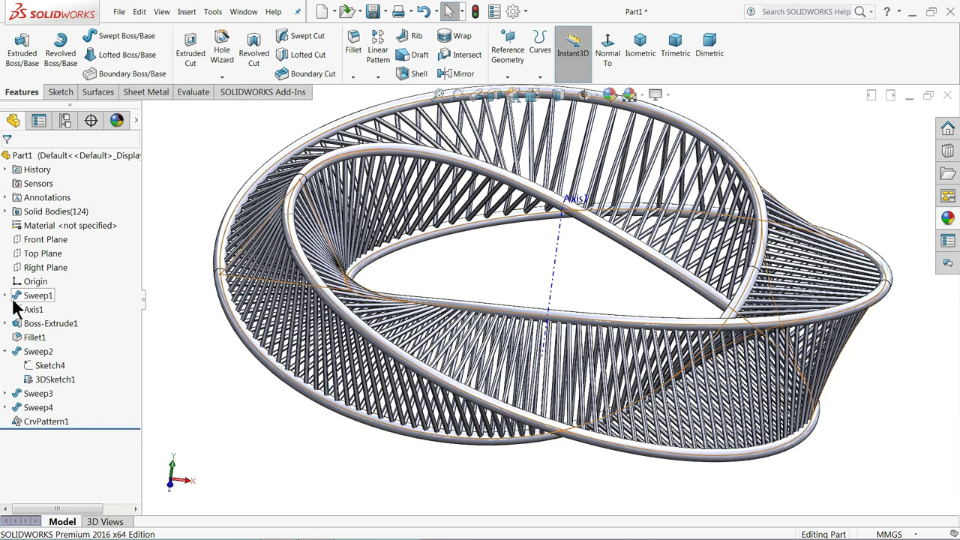
# - Hide the Sketch2 profile under Sweep1 and the 3DSketch1 guide curves
pyautogui.click(7, 297)
pyautogui.click(25, 308)
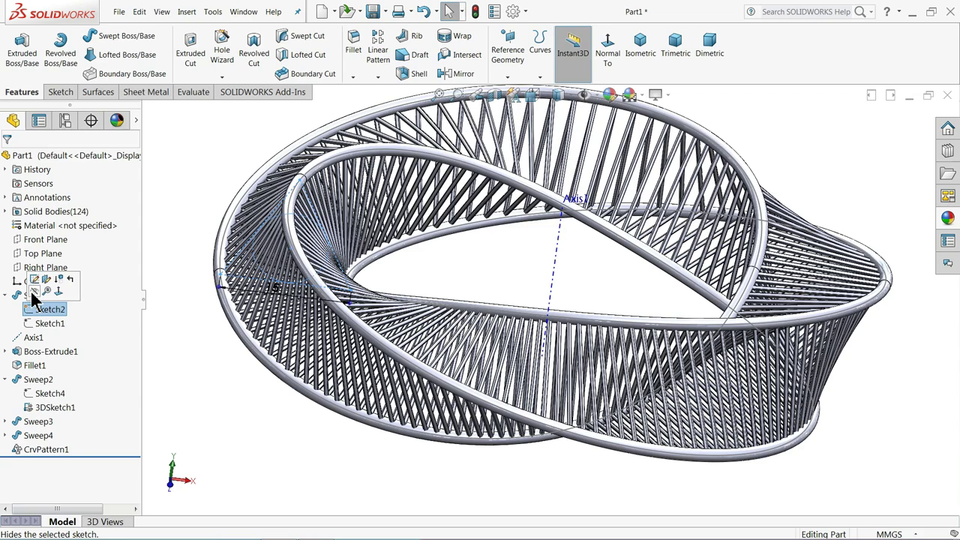
pyautogui.click(34, 292)
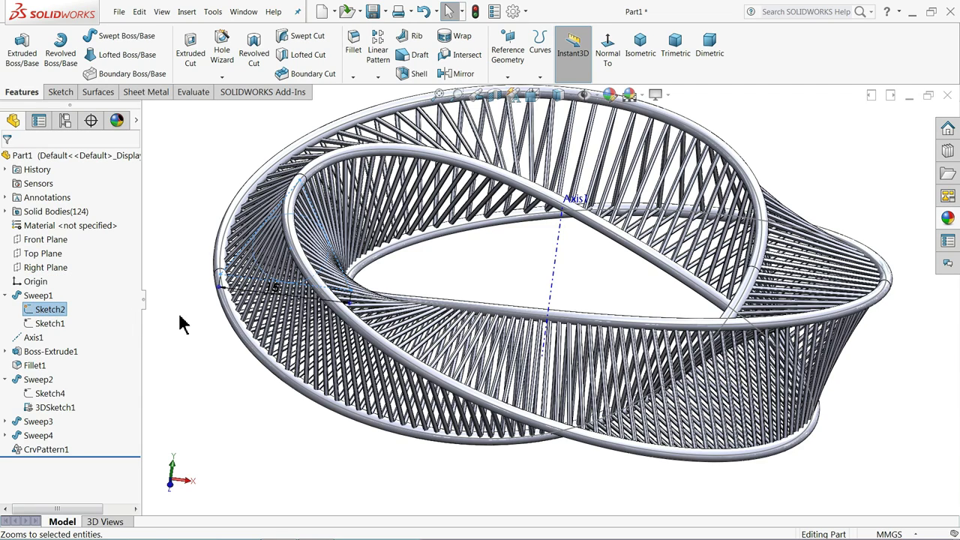
pyautogui.click(6, 295)
pyautogui.click(30, 379)
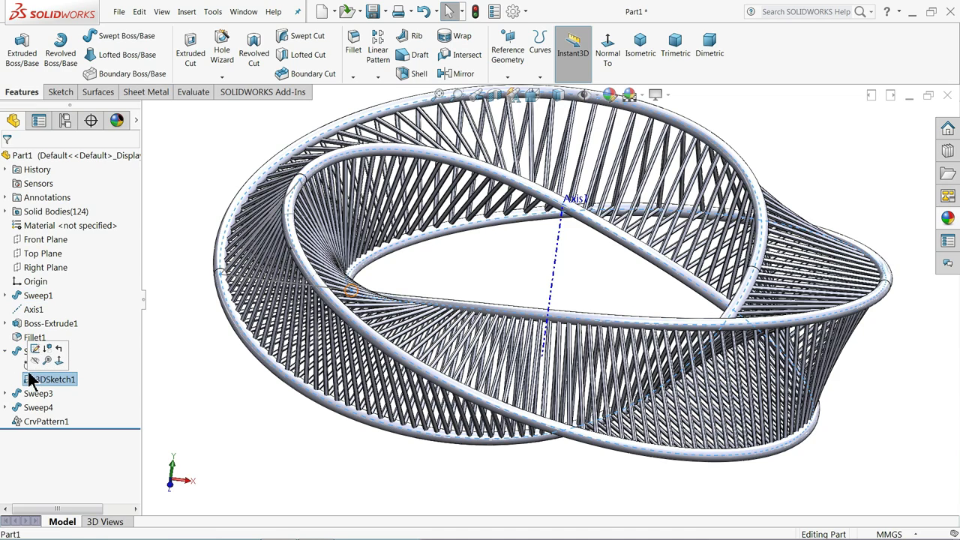
pyautogui.click(35, 364)
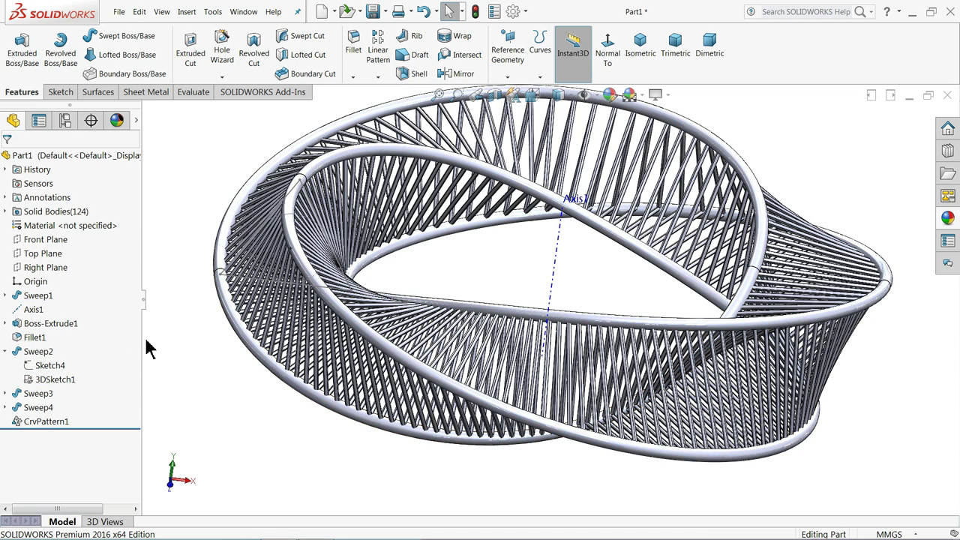
pyautogui.press('Down')
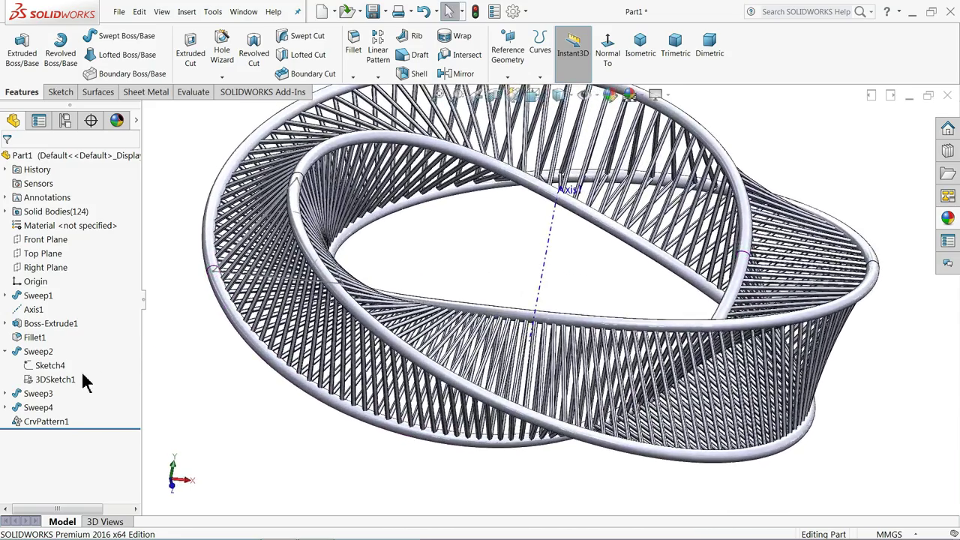
pyautogui.click(6, 353)
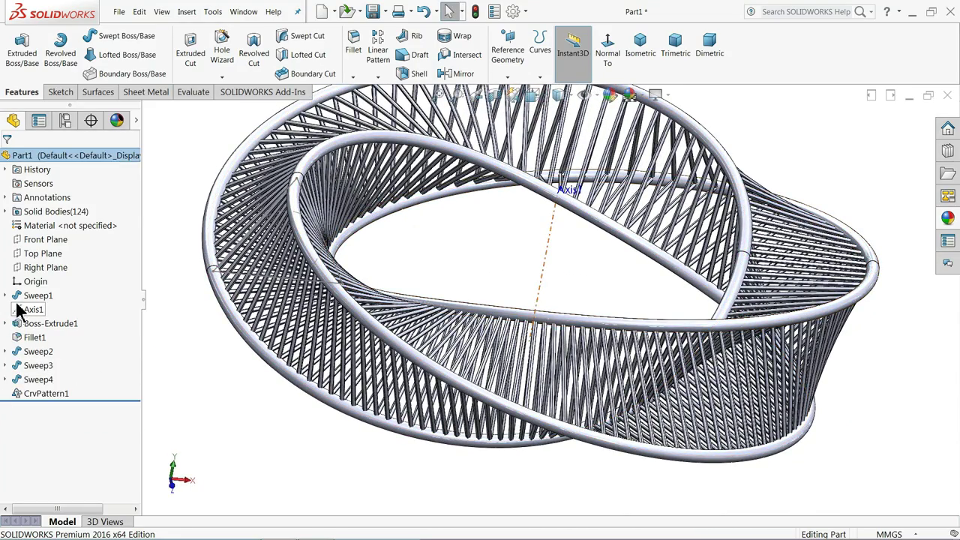
# - Hide Sweep1's Sketch2 path sketch and orbit the bracelet to a flatter side view
pyautogui.click(6, 296)
pyautogui.click(33, 309)
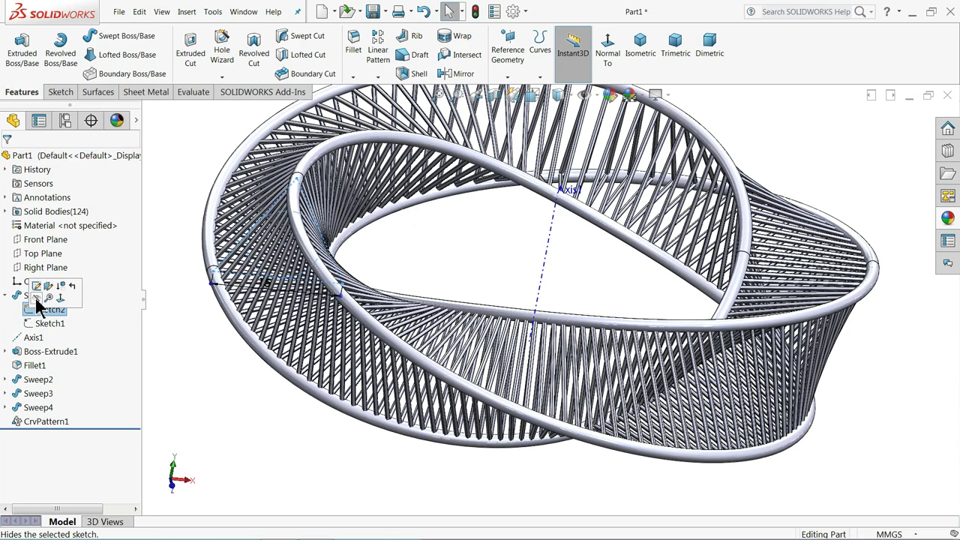
pyautogui.click(36, 298)
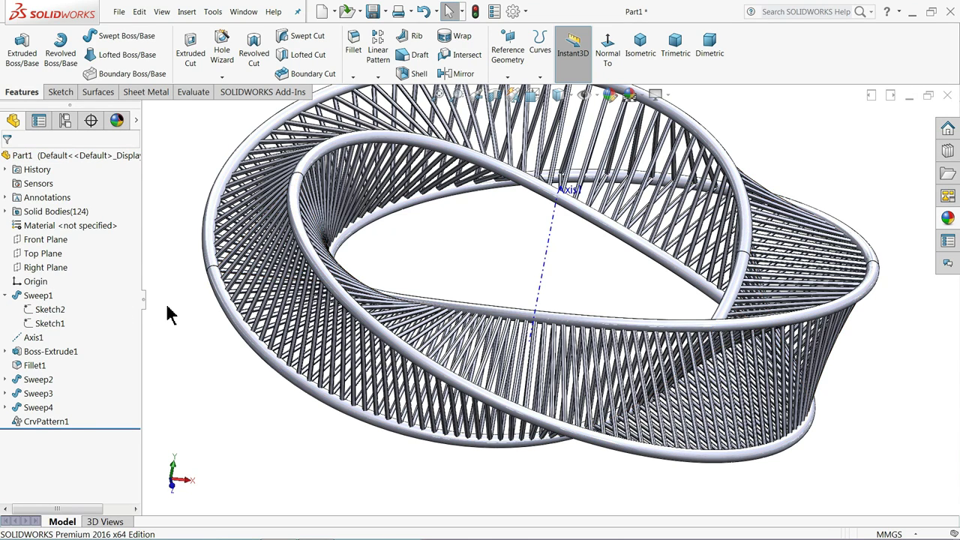
pyautogui.click(7, 295)
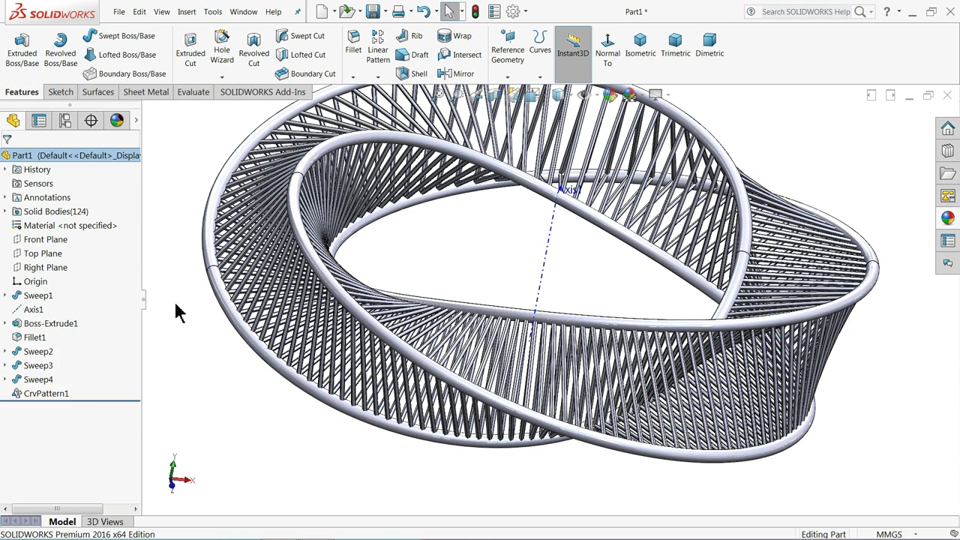
pyautogui.scroll(1, 240, 316)
pyautogui.scroll(1, 240, 319)
pyautogui.scroll(-2, 550, 310)
pyautogui.moveTo(550, 310); pyautogui.dragTo(543, 284, button='middle')
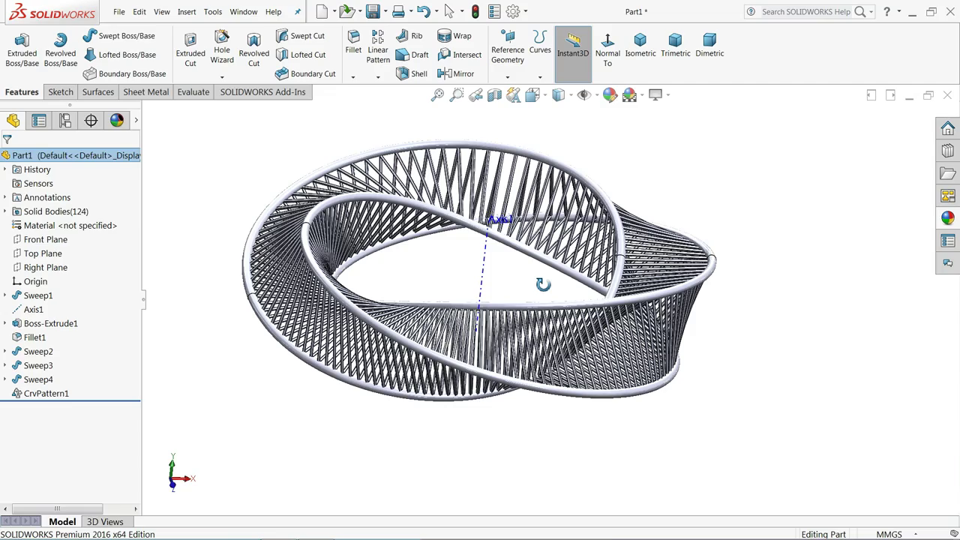
pyautogui.moveTo(435, 284)
pyautogui.mouseDown(button='middle')
pyautogui.moveTo(448, 231)
pyautogui.moveTo(440, 262)
pyautogui.mouseUp(button='middle')
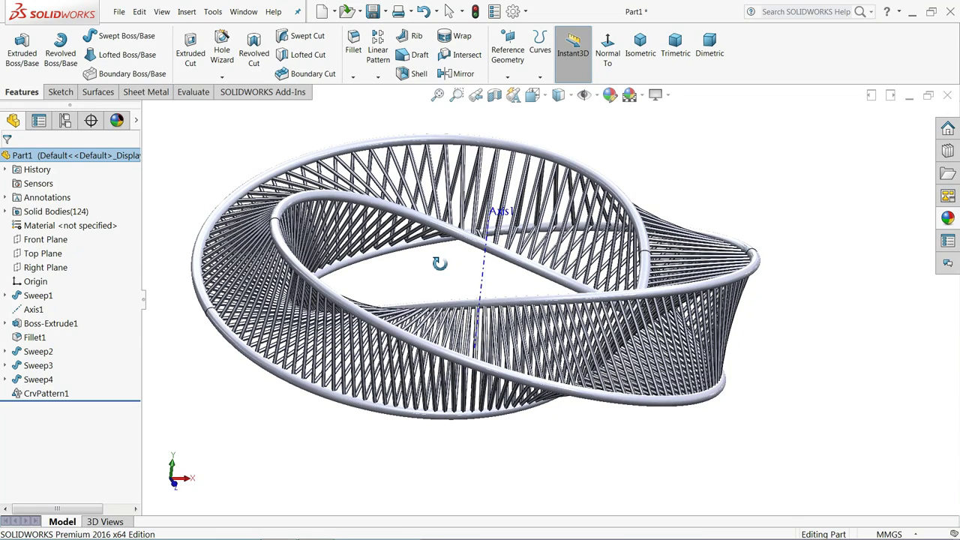
# - Review the Solid Bodies(124) list, then collapse it and clear the selection
pyautogui.click(43, 213)
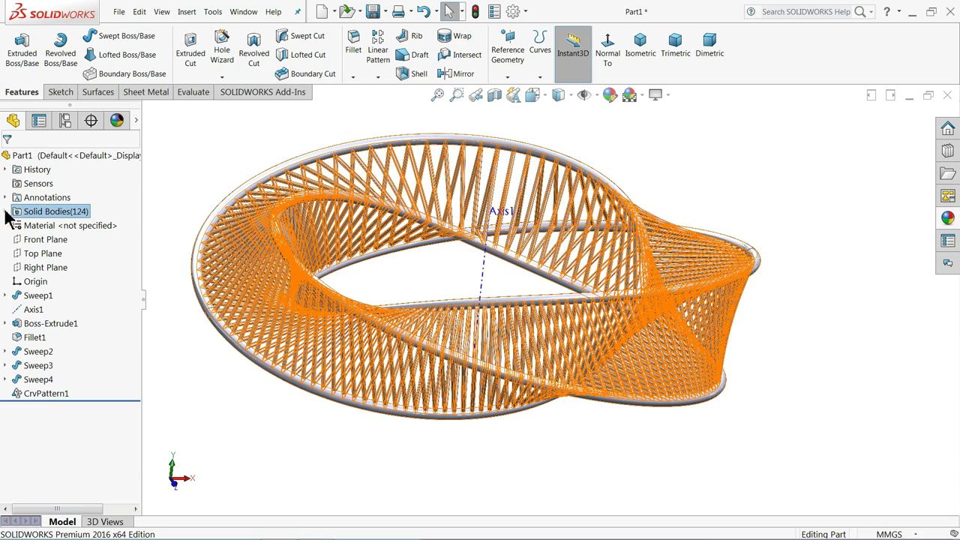
pyautogui.click(6, 213)
pyautogui.scroll(-3, 71, 338)
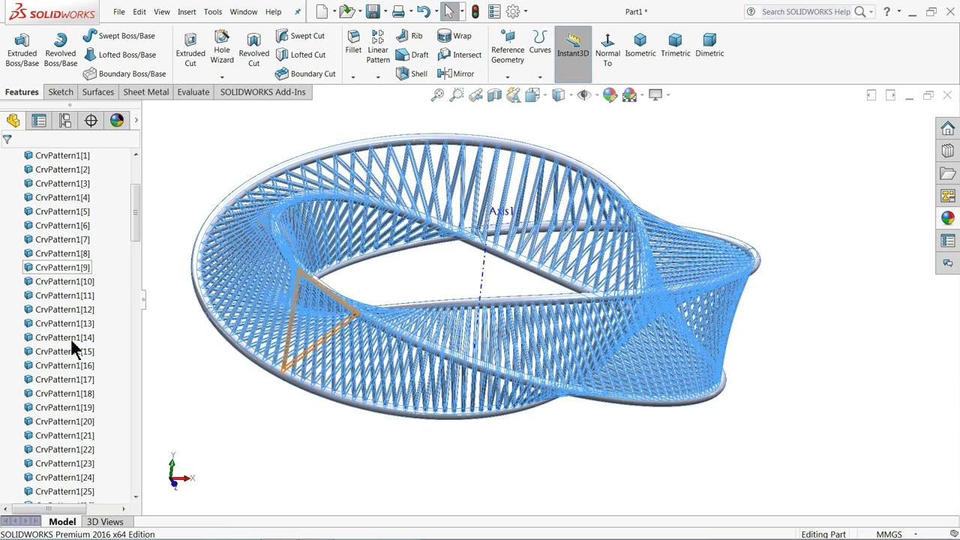
pyautogui.scroll(-4, 70, 338)
pyautogui.scroll(-4, 71, 350)
pyautogui.scroll(-4, 70, 350)
pyautogui.scroll(4, 72, 355)
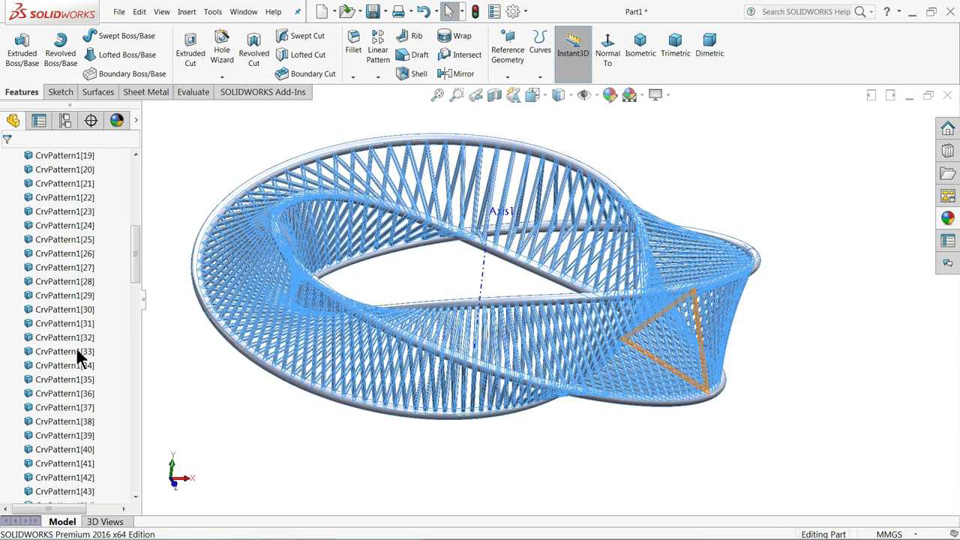
pyautogui.scroll(4, 72, 355)
pyautogui.scroll(2, 72, 355)
pyautogui.click(5, 212)
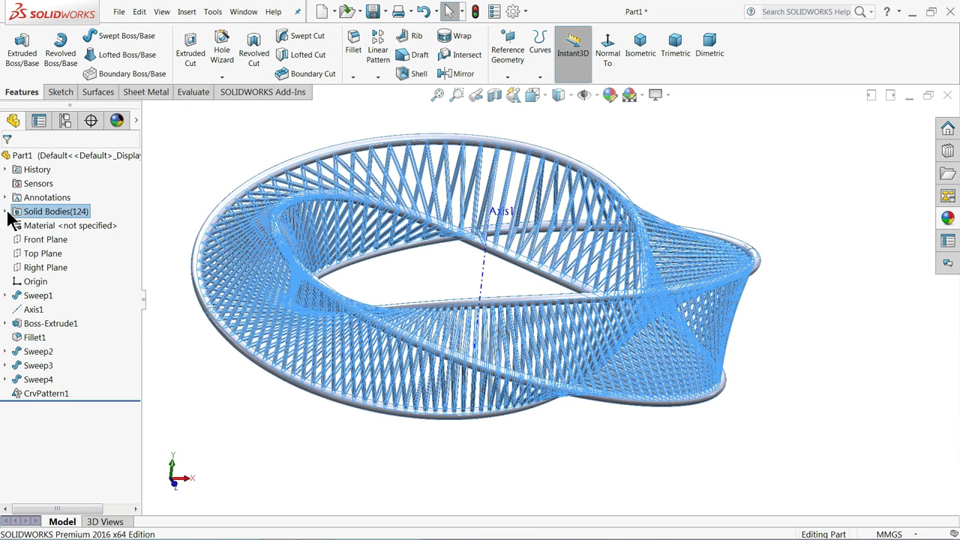
pyautogui.click(166, 173)
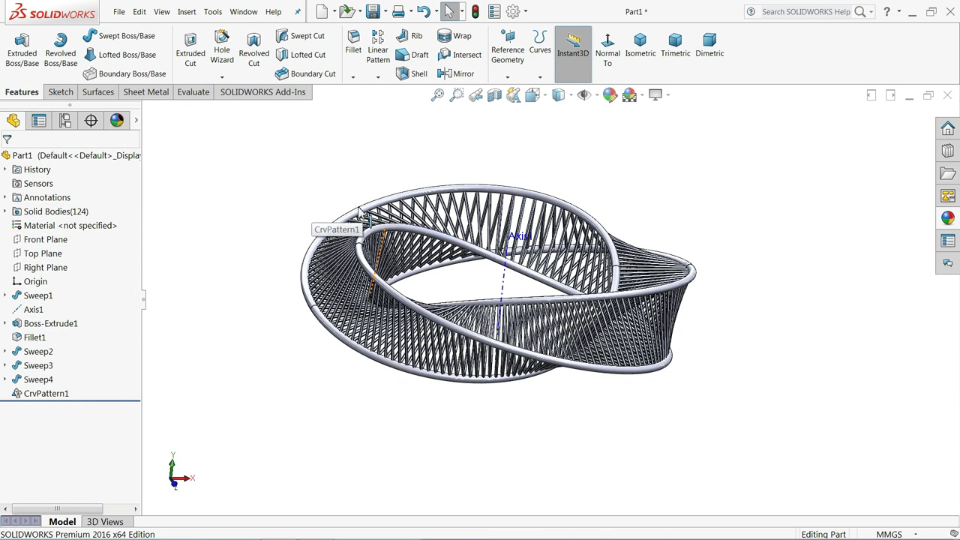
pyautogui.moveTo(300, 225); pyautogui.dragTo(323, 233, button='middle')
# - Combine all CrvPattern1 bodies with an Add operation into Combine1
pyautogui.click(187, 11)
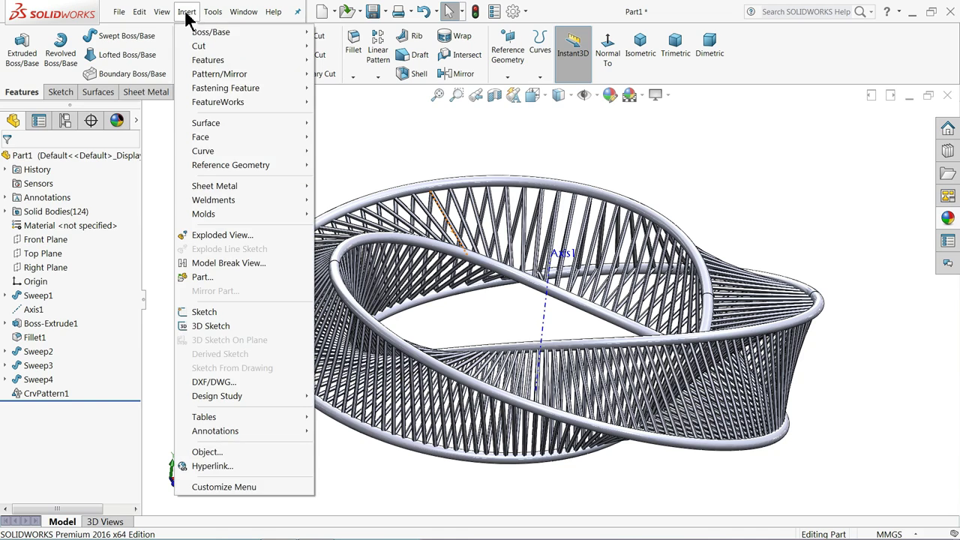
pyautogui.moveTo(208, 60)
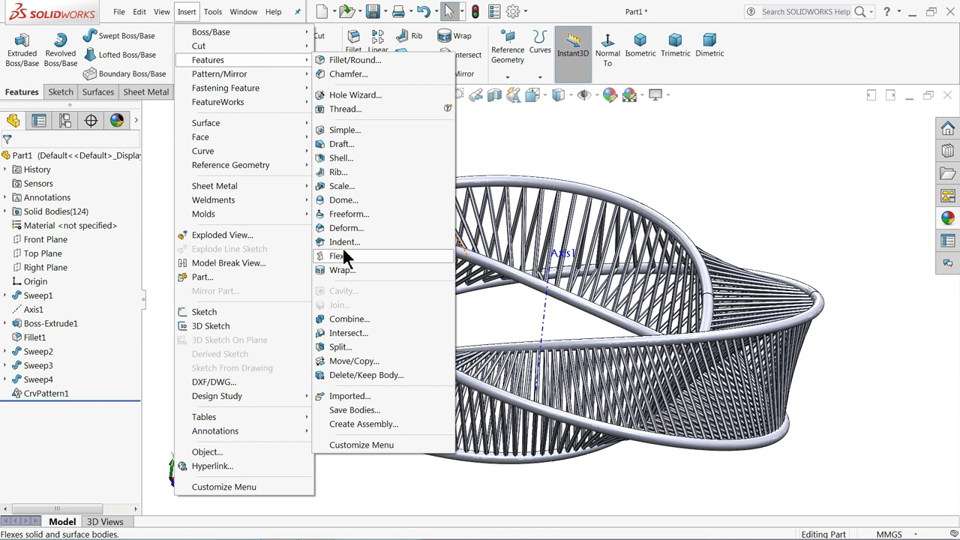
pyautogui.click(342, 322)
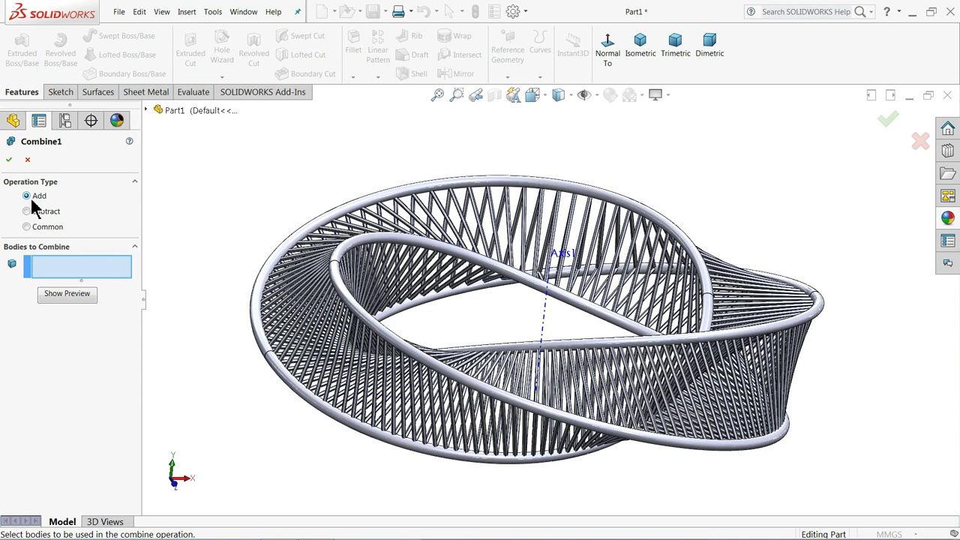
pyautogui.scroll(2, 739, 247)
pyautogui.moveTo(789, 186)
pyautogui.mouseDown()
pyautogui.moveTo(584, 432)
pyautogui.moveTo(309, 443)
pyautogui.mouseUp()
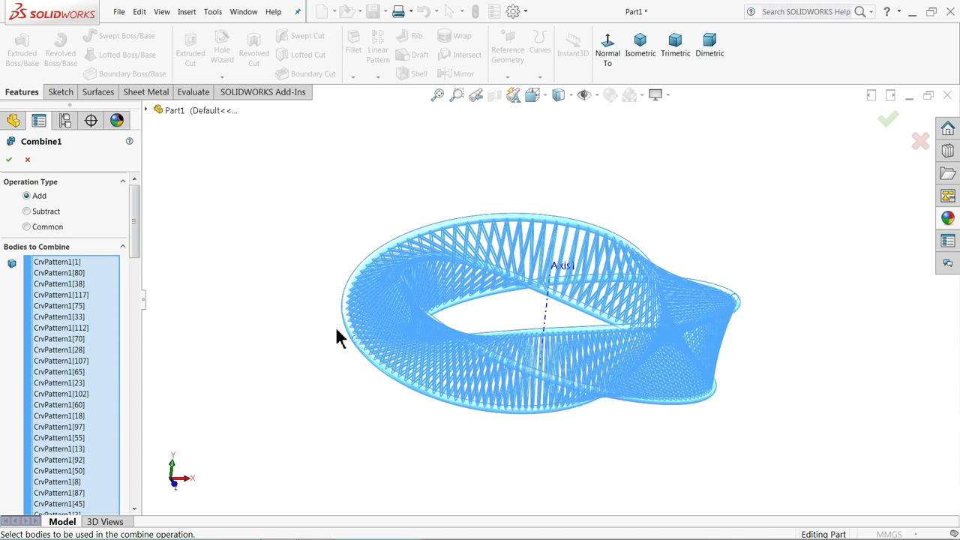
pyautogui.moveTo(139, 240)
pyautogui.mouseDown()
pyautogui.moveTo(131, 427)
pyautogui.moveTo(137, 208)
pyautogui.mouseUp()
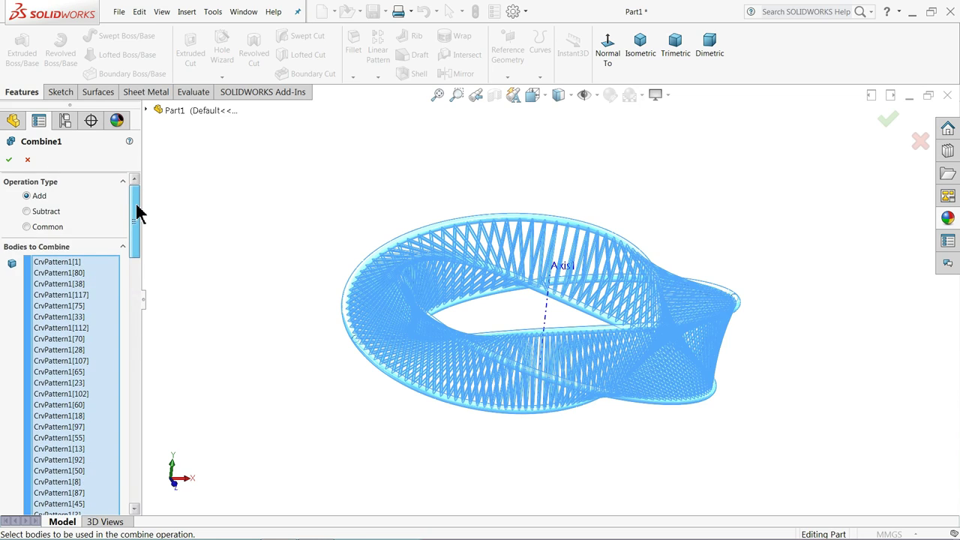
pyautogui.click(8, 159)
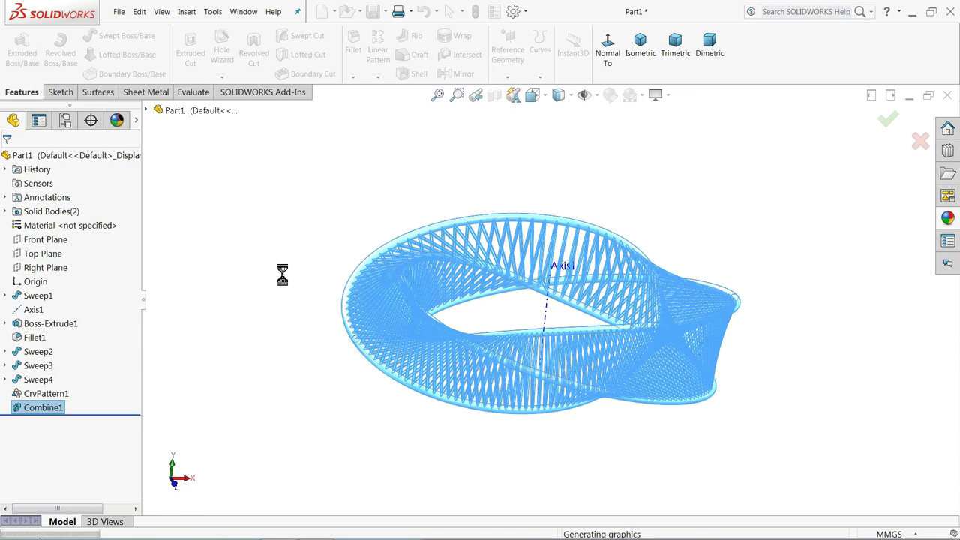
pyautogui.click(282, 275)
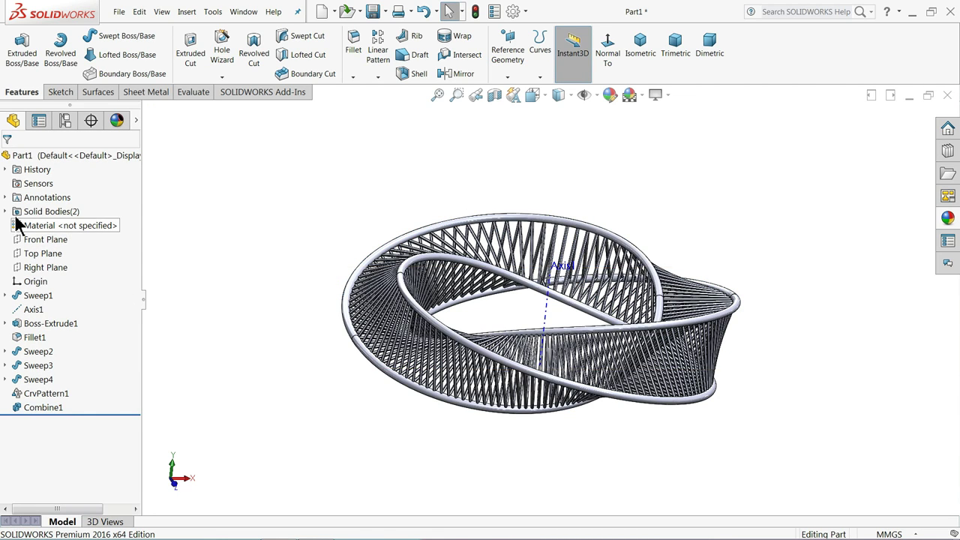
# - Inspect the two remaining solid bodies, Sweep1 and Combine1
pyautogui.click(6, 212)
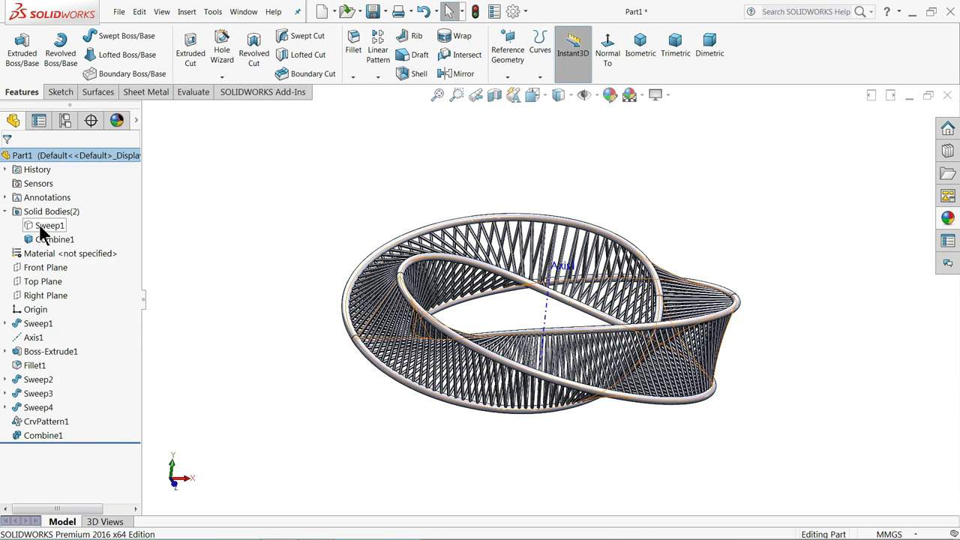
pyautogui.click(44, 233)
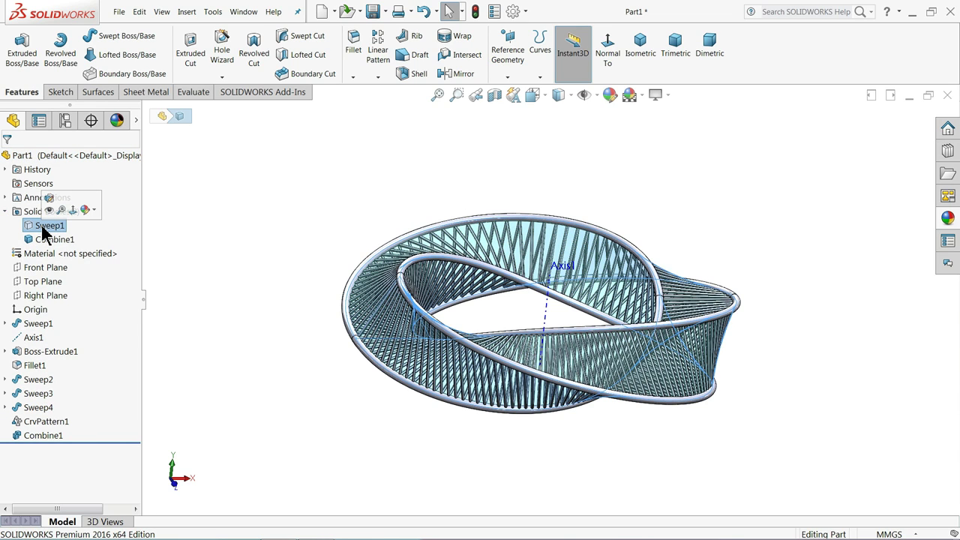
pyautogui.click(45, 242)
pyautogui.click(227, 302)
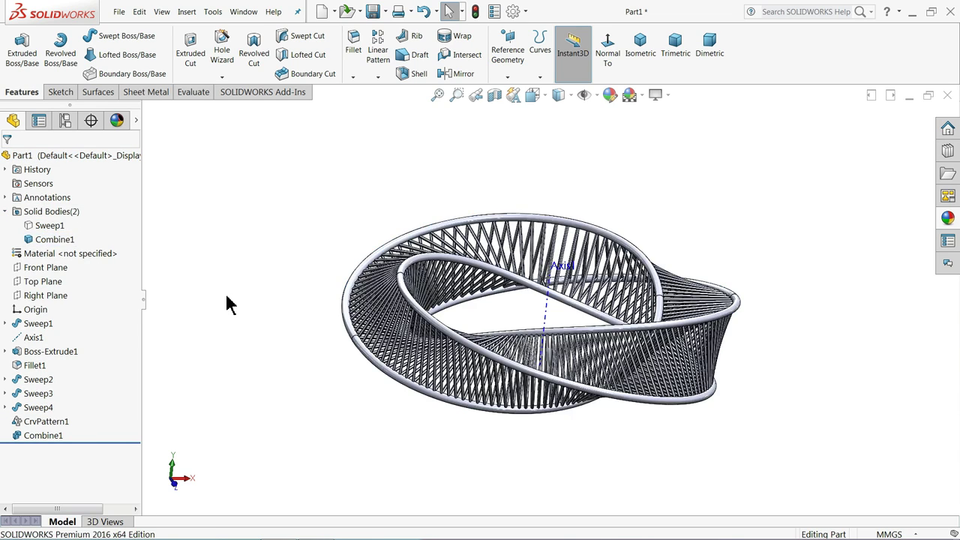
pyautogui.click(6, 212)
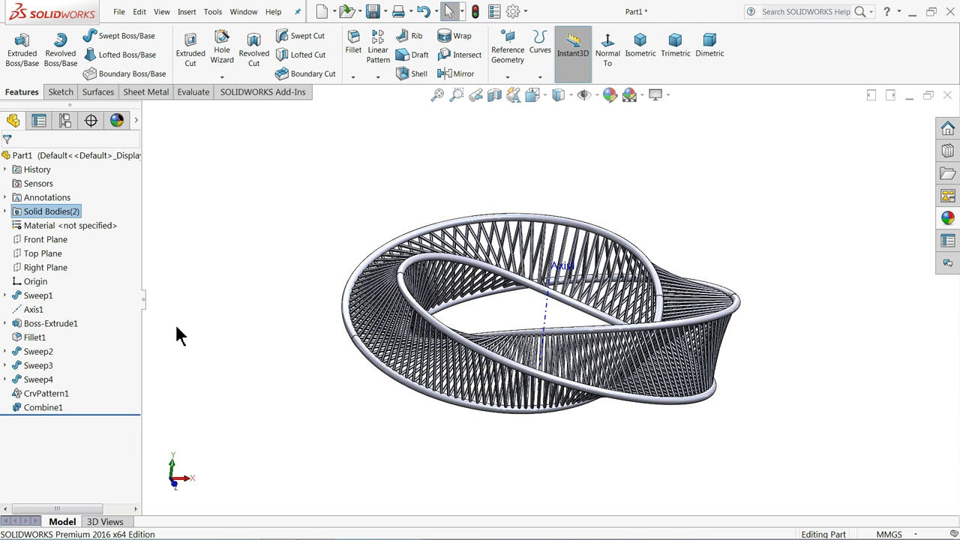
pyautogui.moveTo(180, 335); pyautogui.dragTo(187, 342, button='middle')
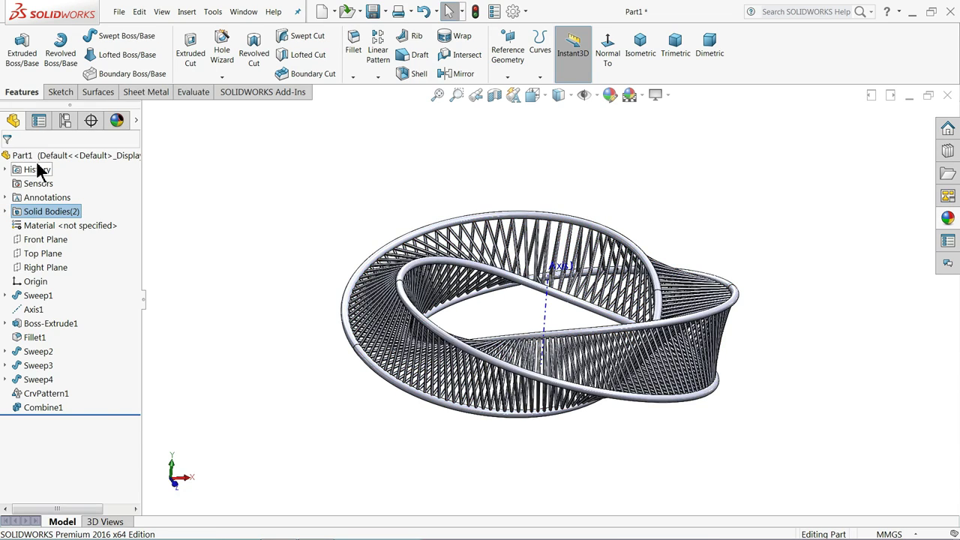
# - Apply the Yellow solid colour appearance to the whole of Part1
pyautogui.click(34, 156)
pyautogui.click(948, 218)
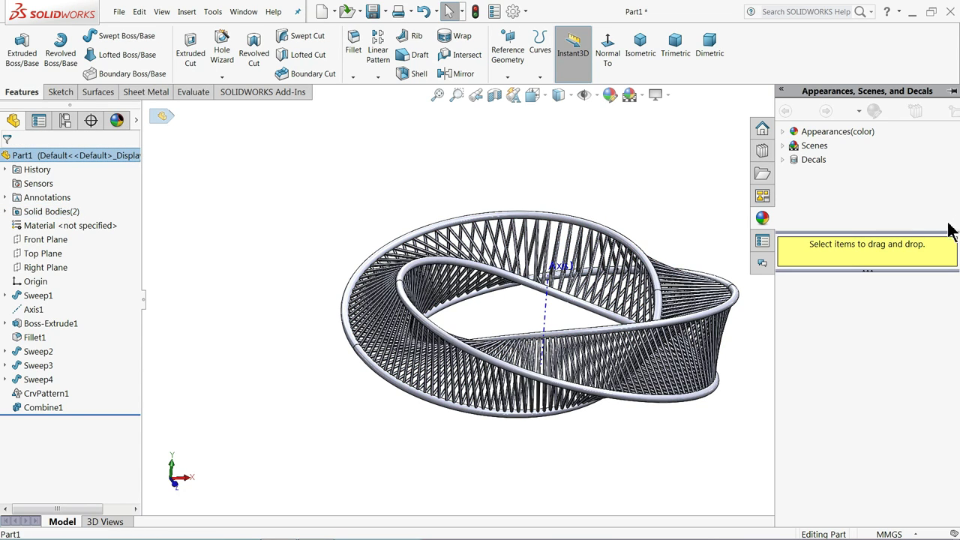
pyautogui.click(796, 132)
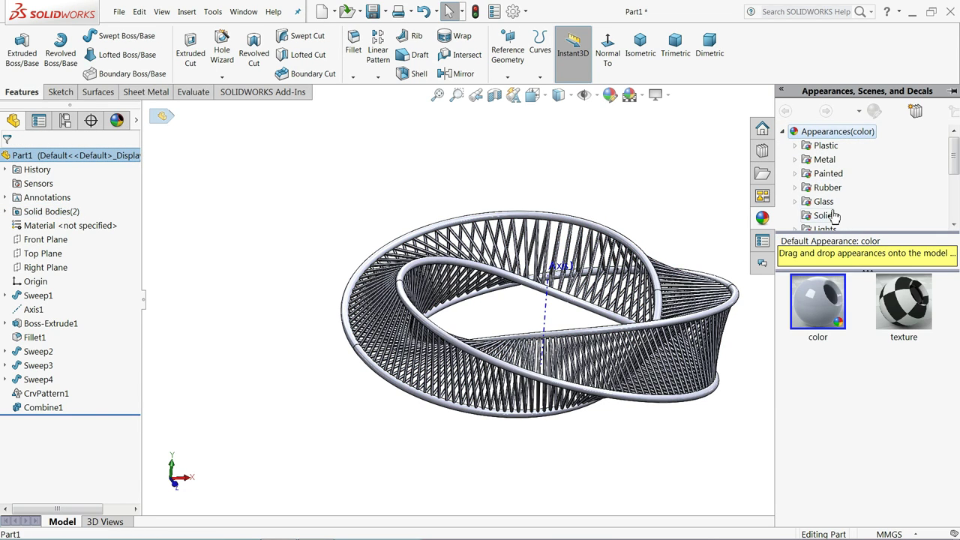
pyautogui.click(823, 215)
pyautogui.click(905, 398)
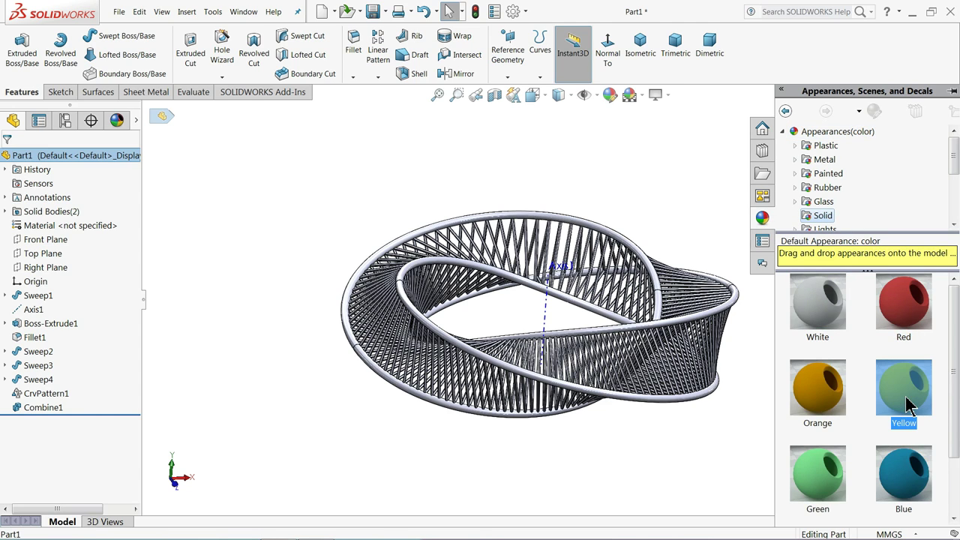
pyautogui.doubleClick(908, 405)
pyautogui.scroll(-1, 806, 372)
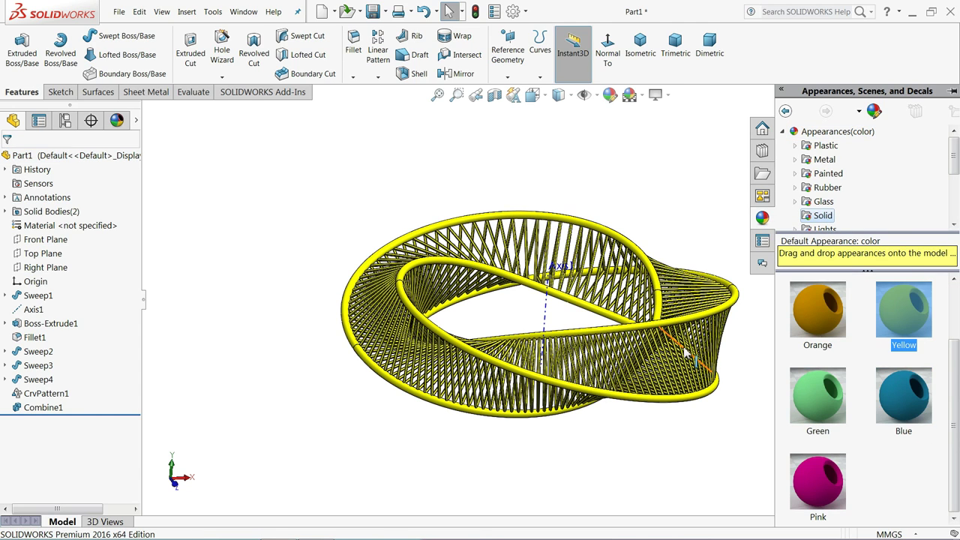
pyautogui.scroll(-2, 684, 352)
pyautogui.scroll(-2, 684, 353)
pyautogui.moveTo(414, 304)
pyautogui.mouseDown(button='middle')
pyautogui.moveTo(415, 279)
pyautogui.moveTo(411, 295)
pyautogui.mouseUp(button='middle')
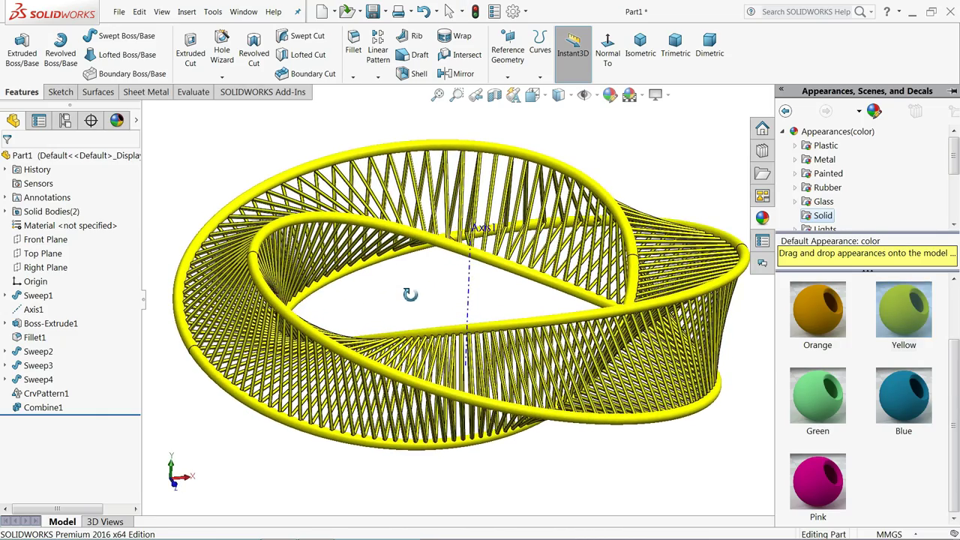
pyautogui.moveTo(410, 294)
pyautogui.mouseDown(button='middle')
pyautogui.moveTo(413, 302)
pyautogui.moveTo(401, 279)
pyautogui.mouseUp(button='middle')
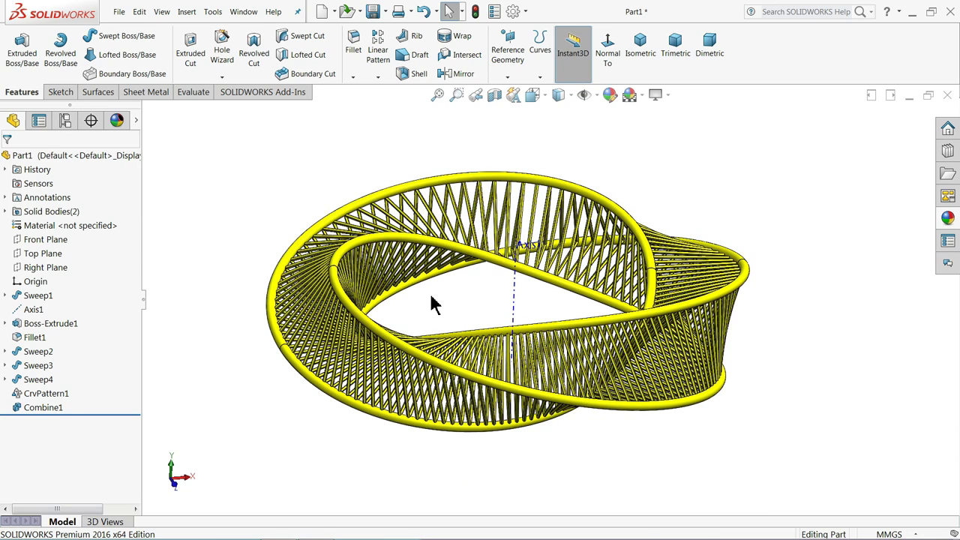
# - Save the part to the Desktop as 'Mobuis Braclat'
pyautogui.click(373, 11)
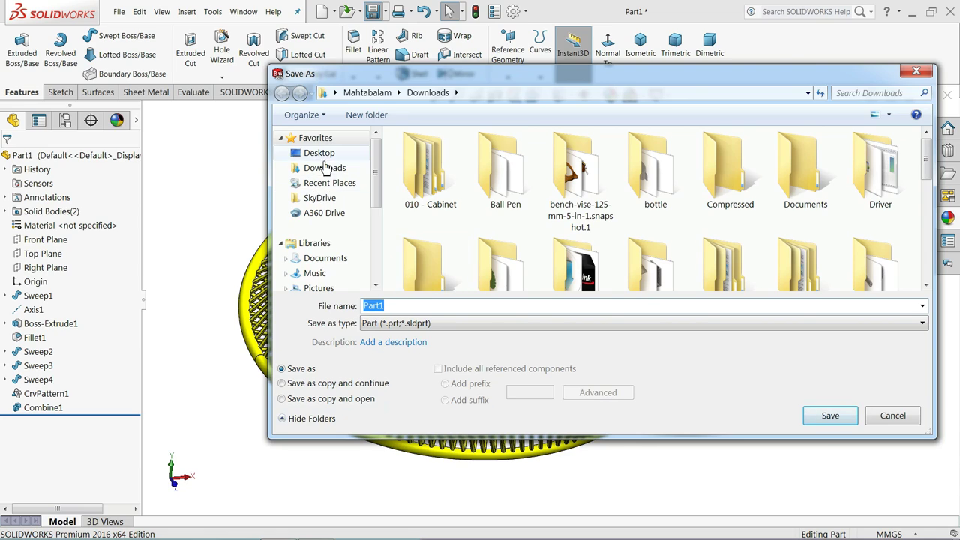
pyautogui.click(321, 154)
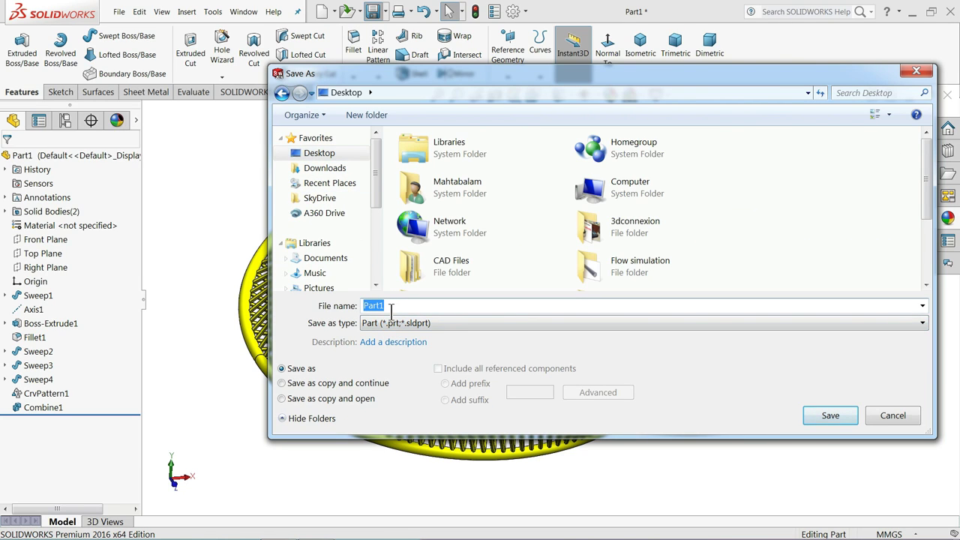
pyautogui.write('Mobuis Braclat')
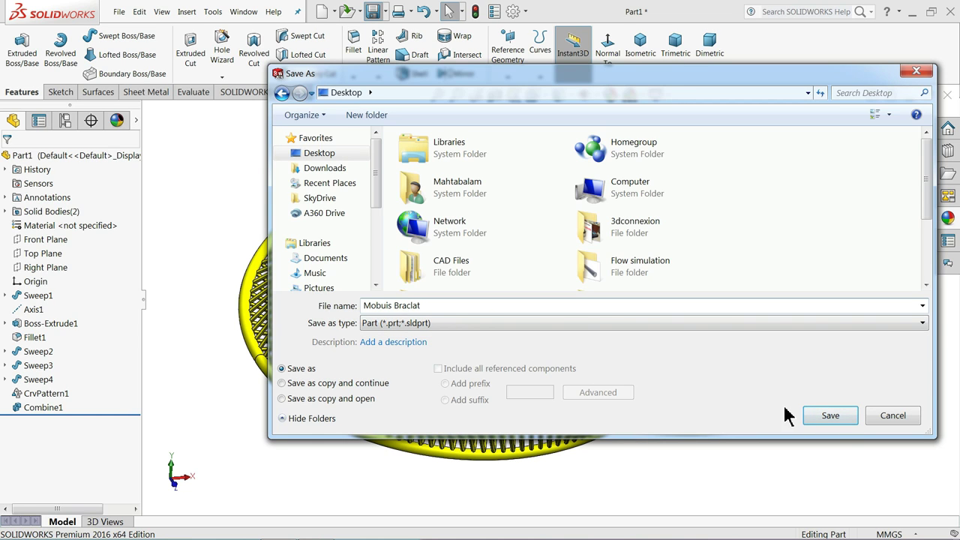
pyautogui.click(828, 421)
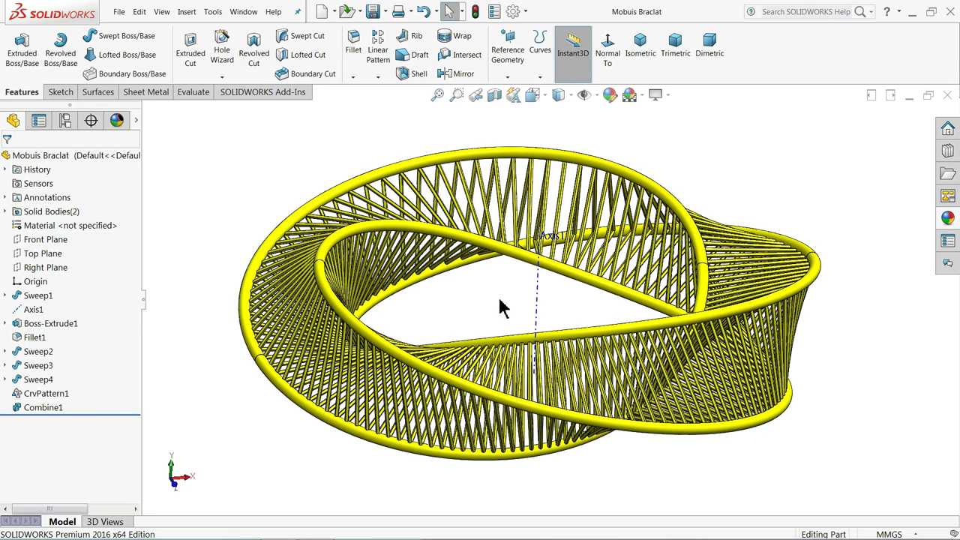
# - Make a new assembly from the bracelet part, place it, and set it to Float
pyautogui.click(359, 13)
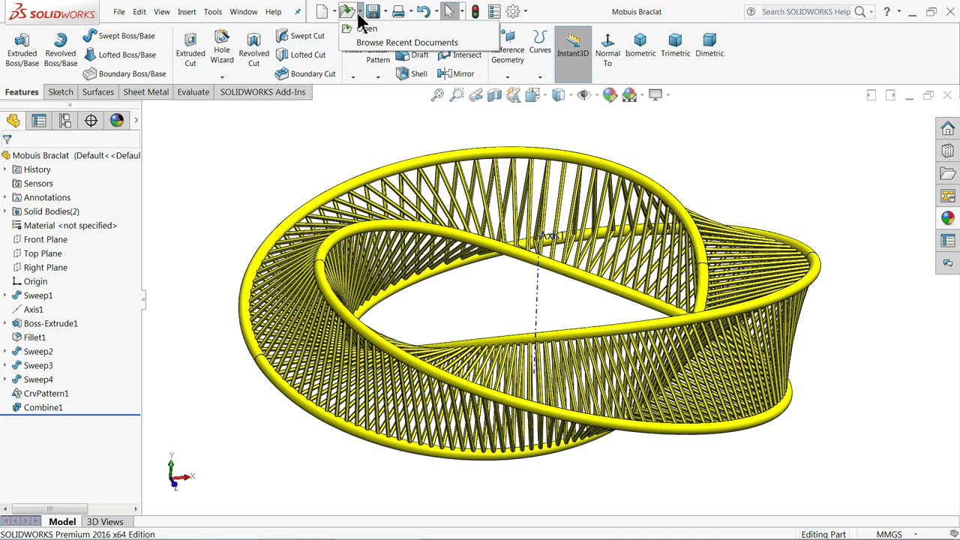
pyautogui.click(334, 11)
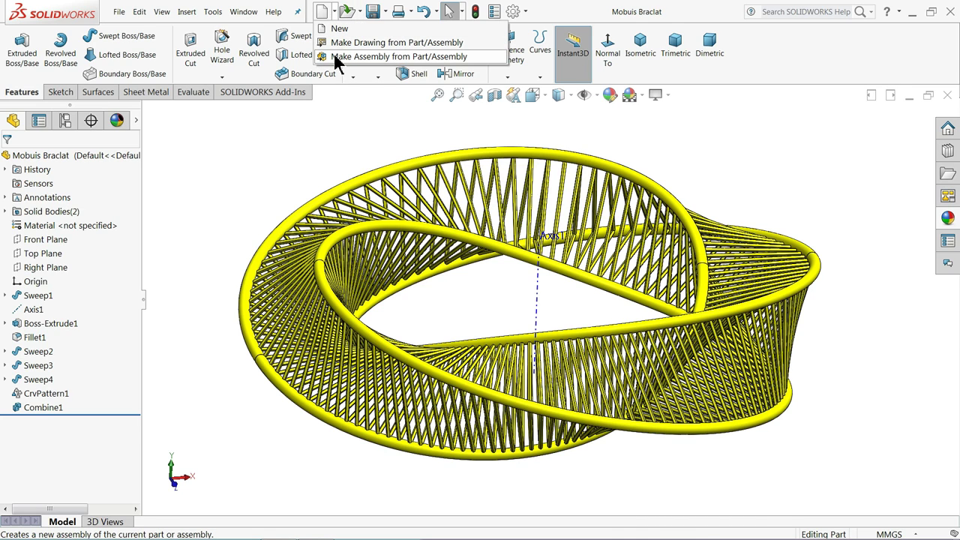
pyautogui.click(401, 58)
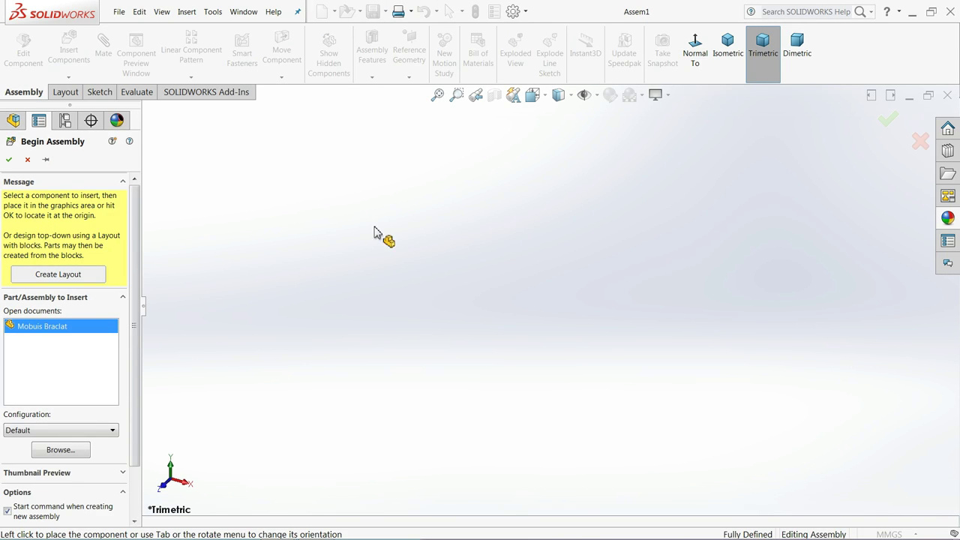
pyautogui.click(492, 272)
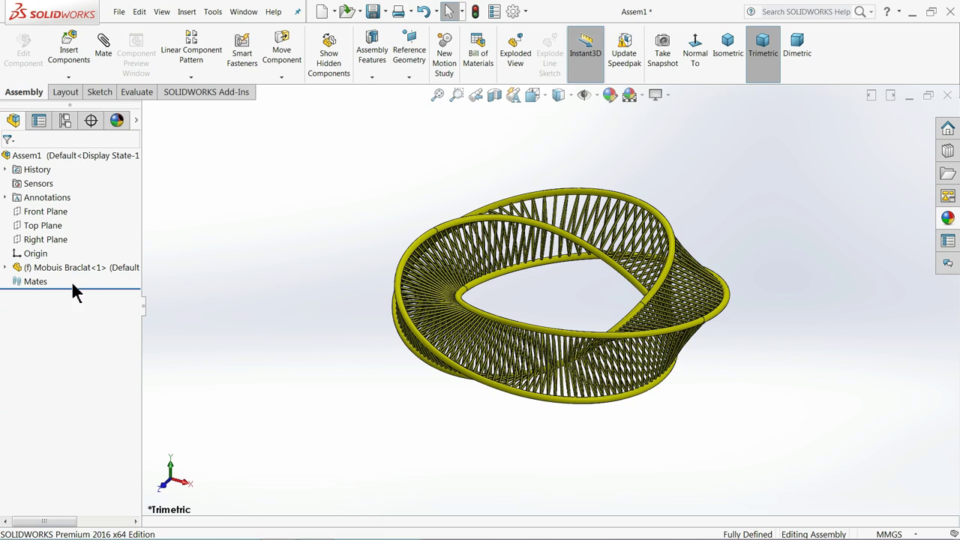
pyautogui.rightClick(73, 268)
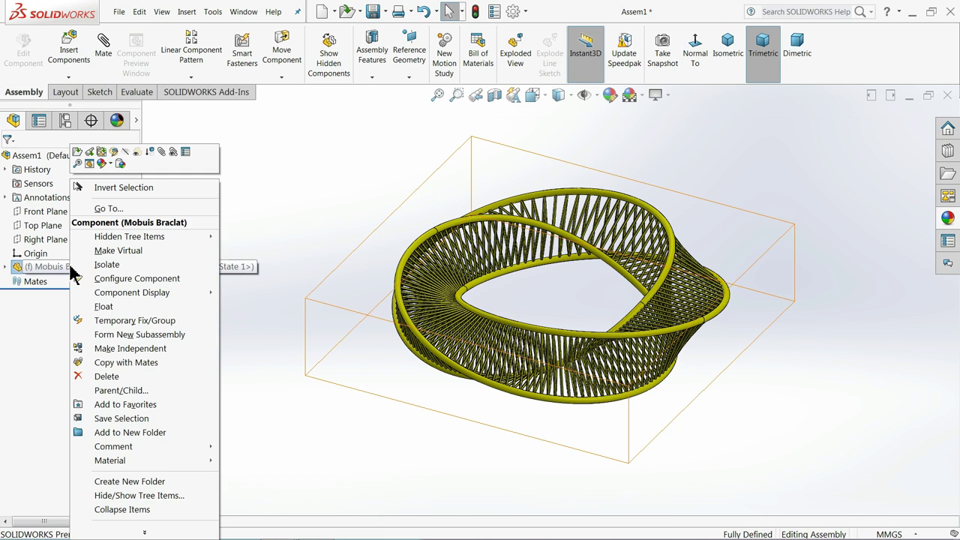
pyautogui.click(105, 307)
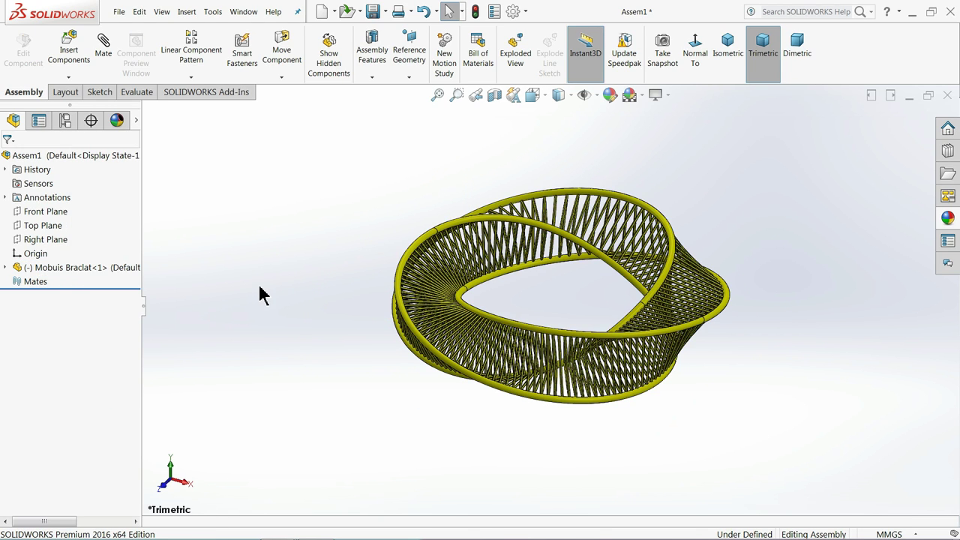
# - Apply the Plain White scene to the assembly
pyautogui.click(642, 95)
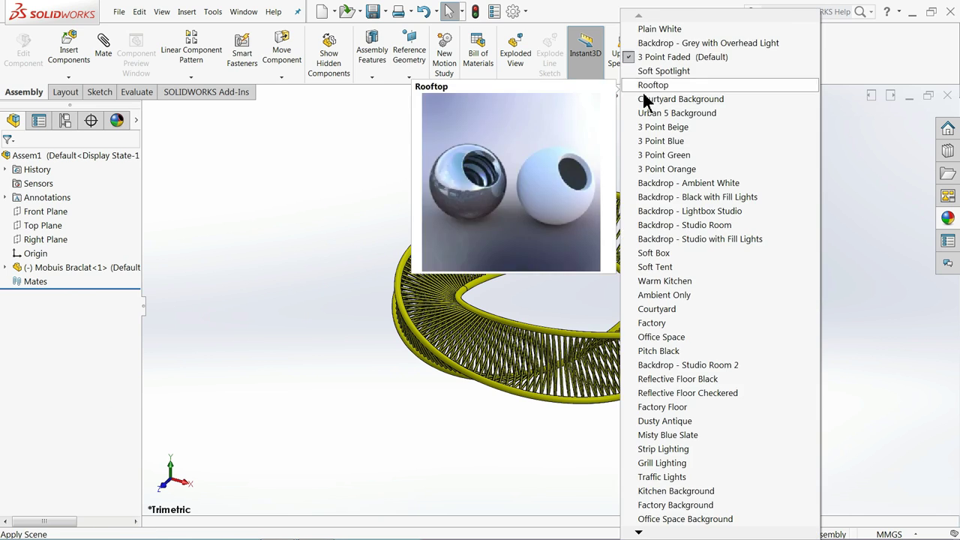
pyautogui.click(654, 32)
pyautogui.moveTo(746, 288); pyautogui.dragTo(735, 298, button='middle')
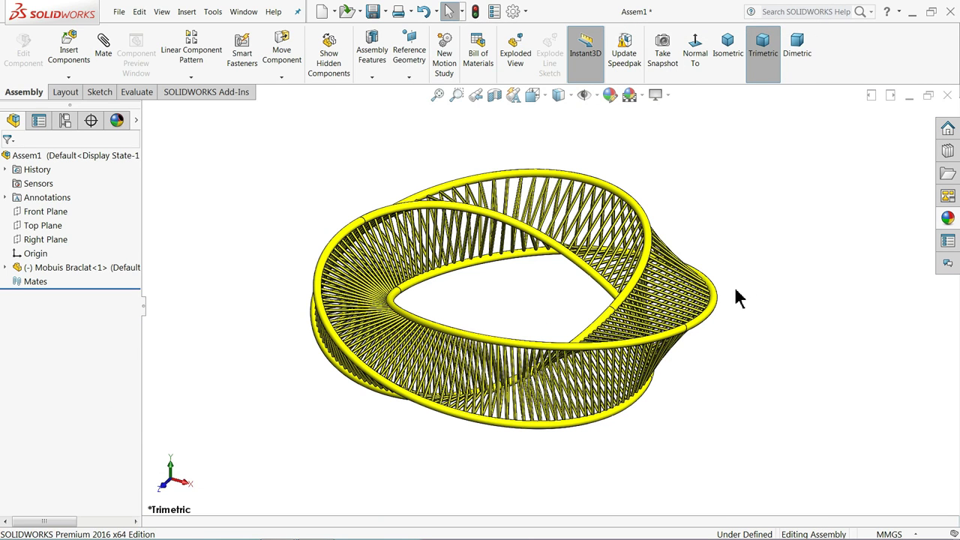
pyautogui.moveTo(548, 300); pyautogui.dragTo(553, 278, button='middle')
pyautogui.scroll(-1, 514, 315)
pyautogui.scroll(-2, 514, 315)
pyautogui.scroll(-2, 515, 315)
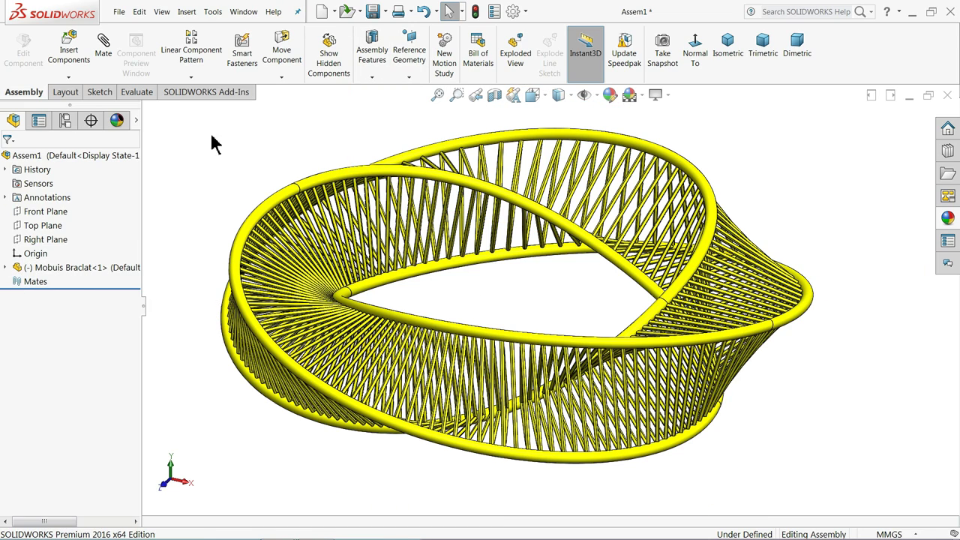
# - Create assembly reference axis Axis1 from the Front and Right Planes
pyautogui.click(410, 78)
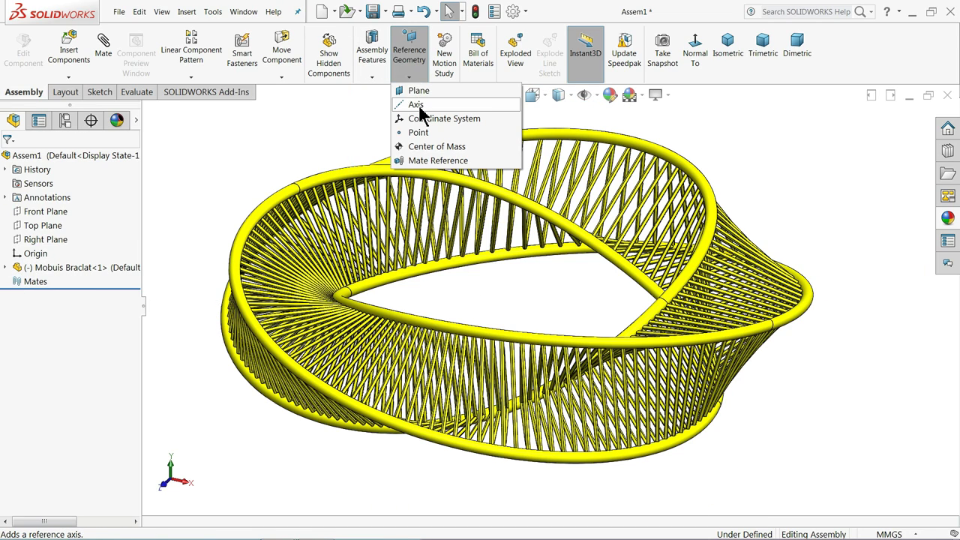
pyautogui.click(401, 102)
pyautogui.click(193, 169)
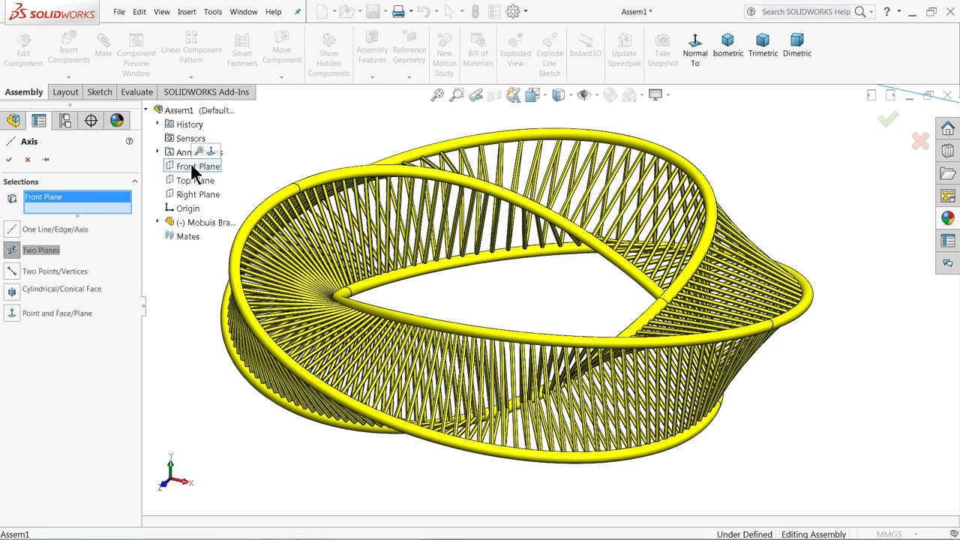
pyautogui.click(191, 197)
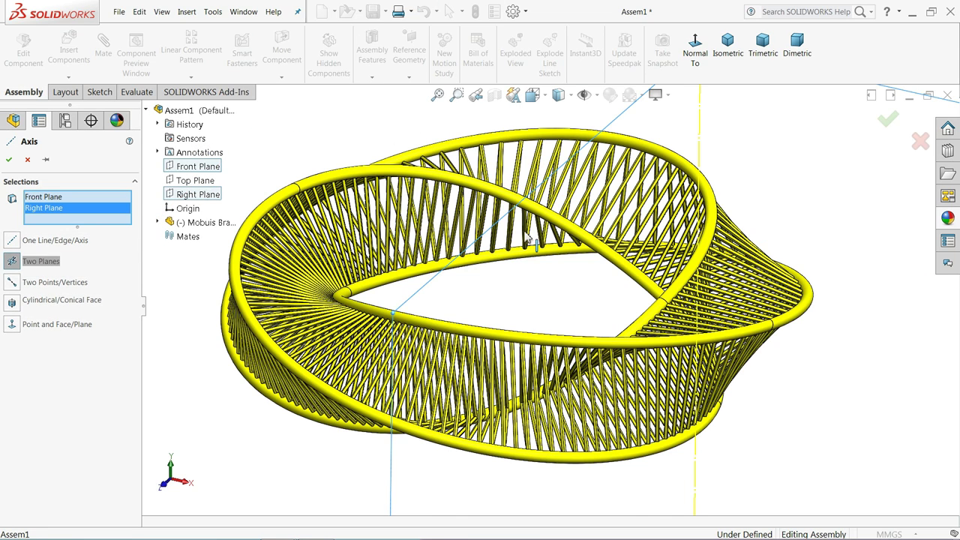
pyautogui.scroll(-3, 640, 342)
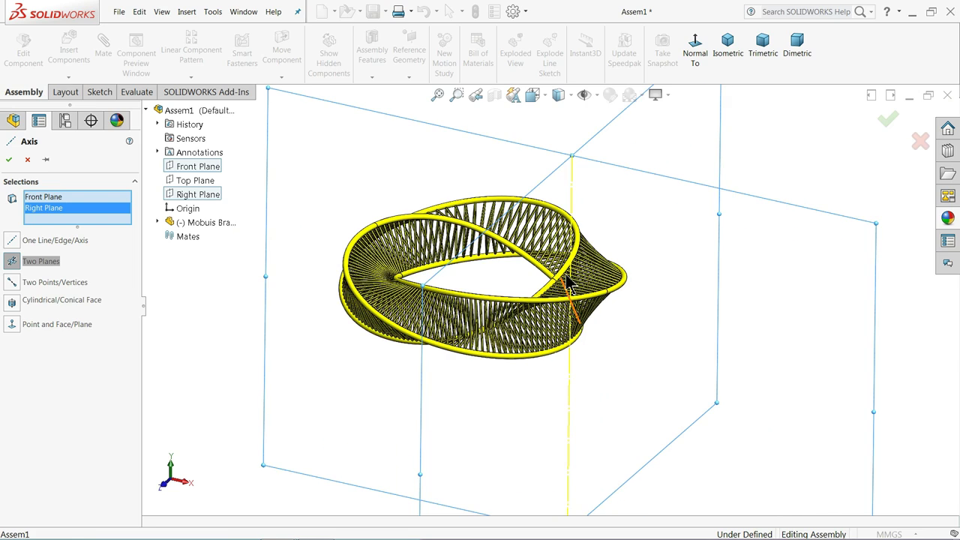
pyautogui.click(8, 159)
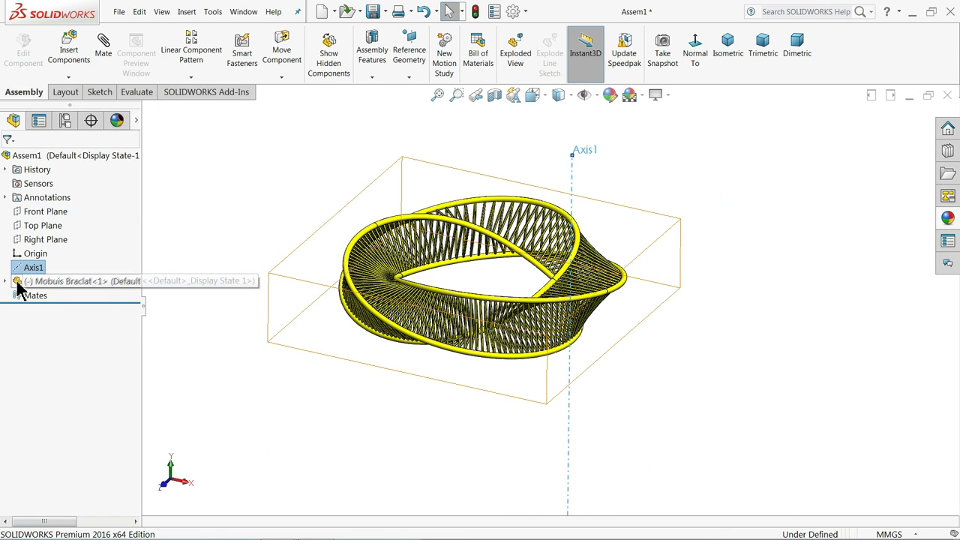
# - Mate the bracelet's Axis1 and Top Plane coincident to the assembly's Axis1 and Top Plane
pyautogui.click(5, 281)
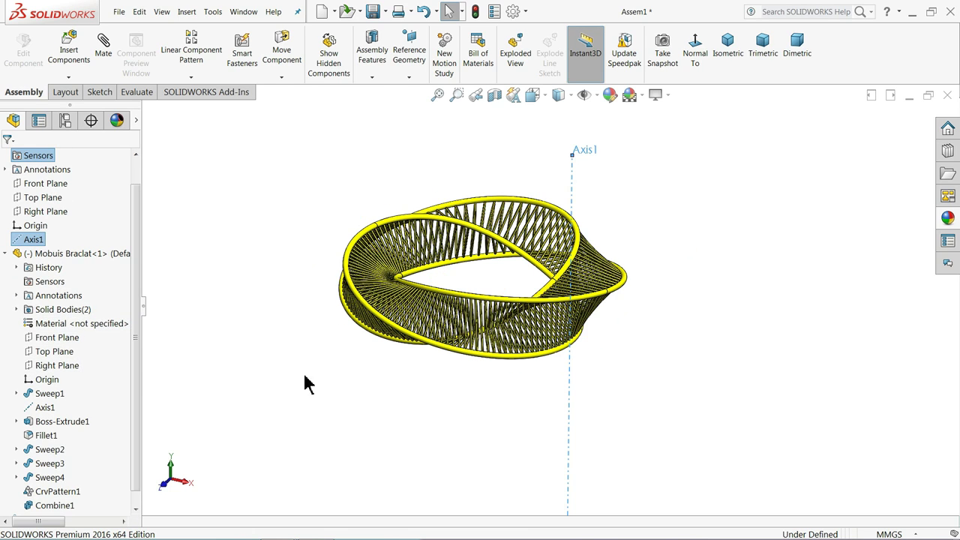
pyautogui.click(103, 51)
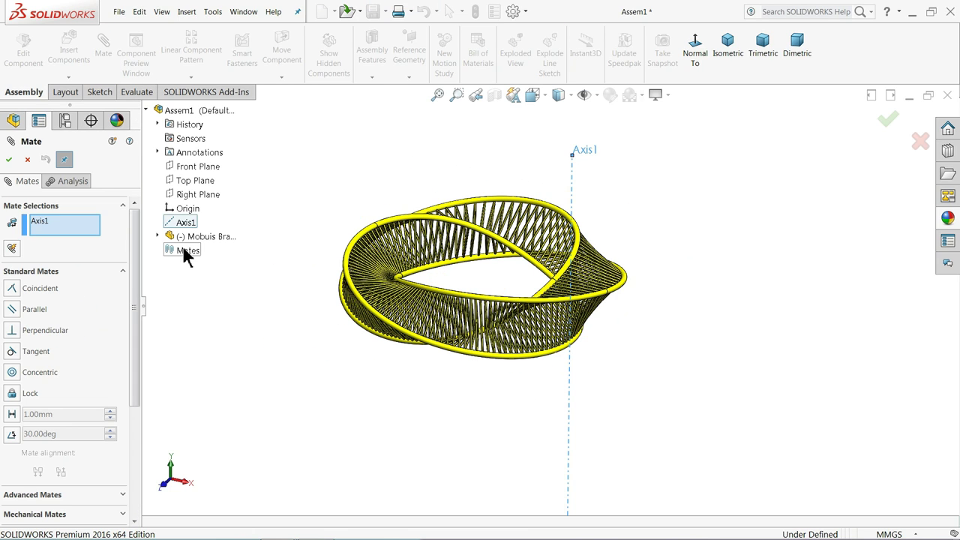
pyautogui.click(158, 235)
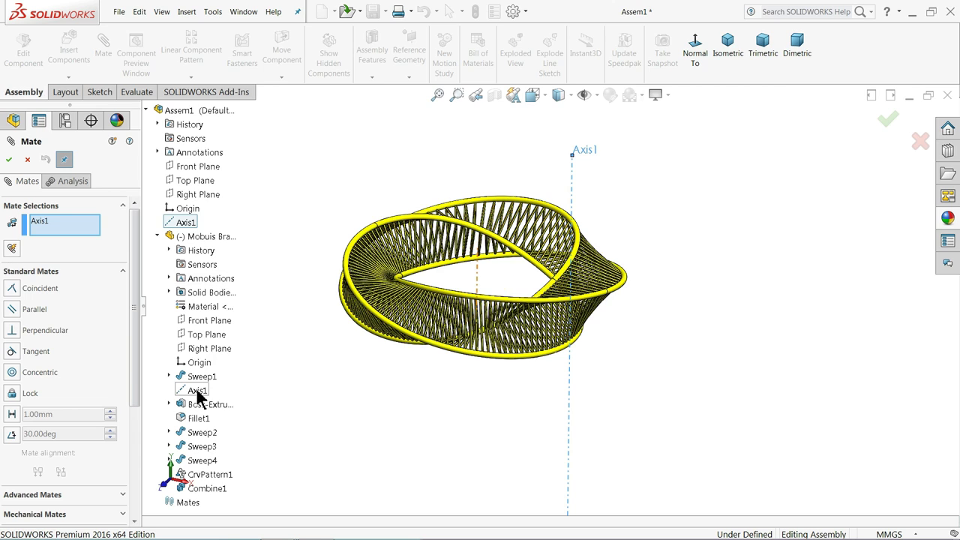
pyautogui.click(197, 391)
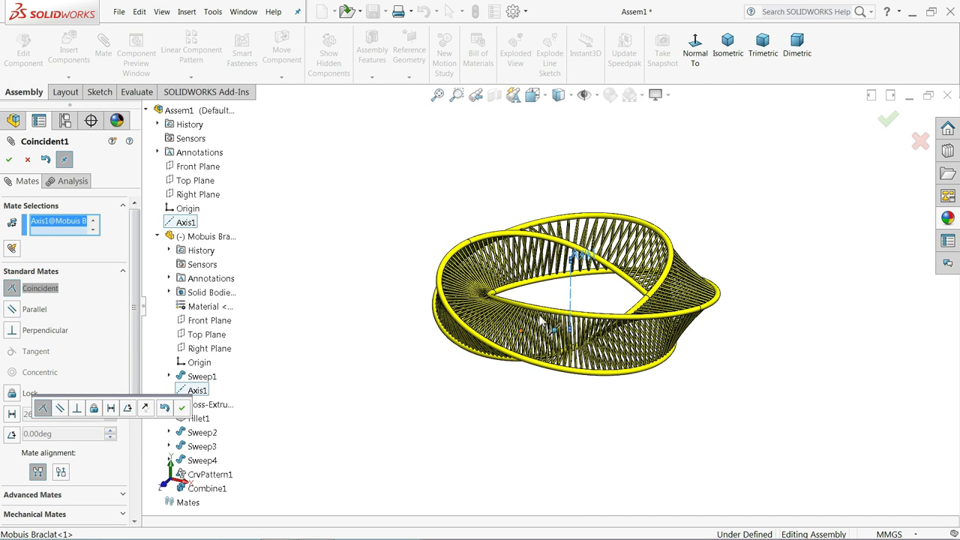
pyautogui.click(182, 408)
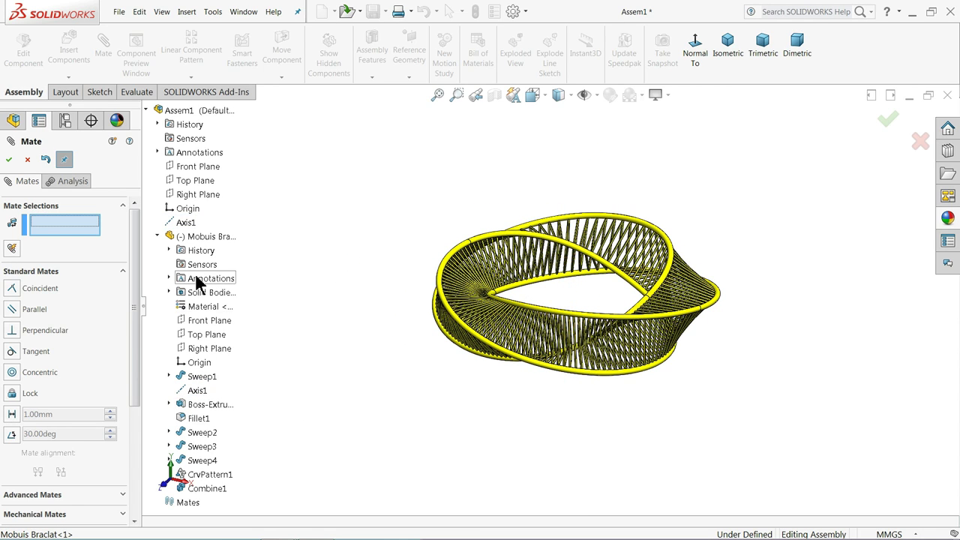
pyautogui.click(195, 180)
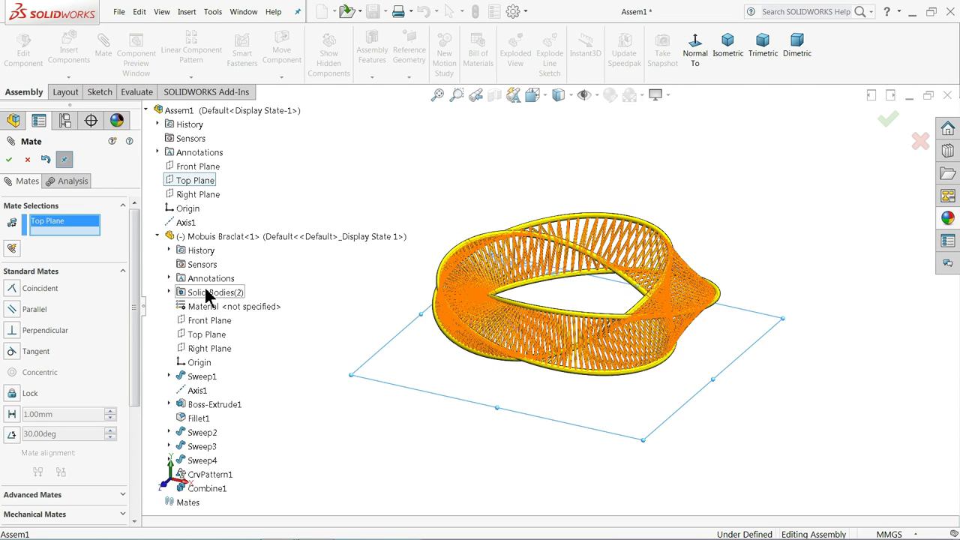
pyautogui.click(193, 335)
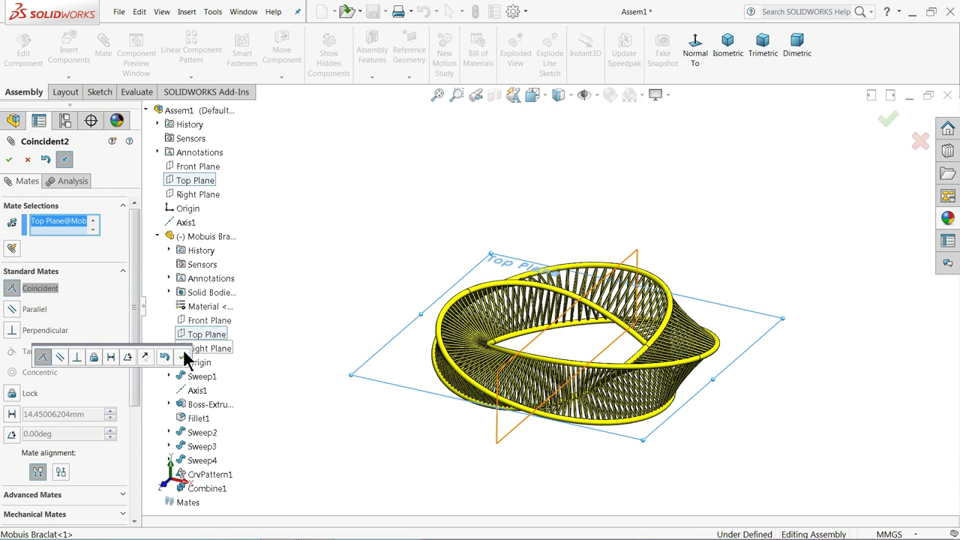
pyautogui.click(184, 357)
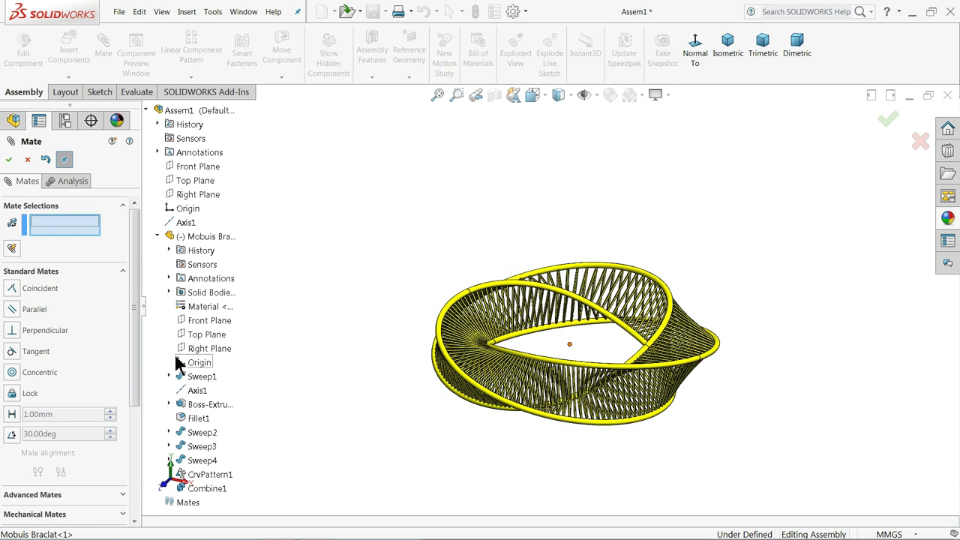
pyautogui.click(27, 161)
# - Hide the bracelet component's own Axis1
pyautogui.click(5, 253)
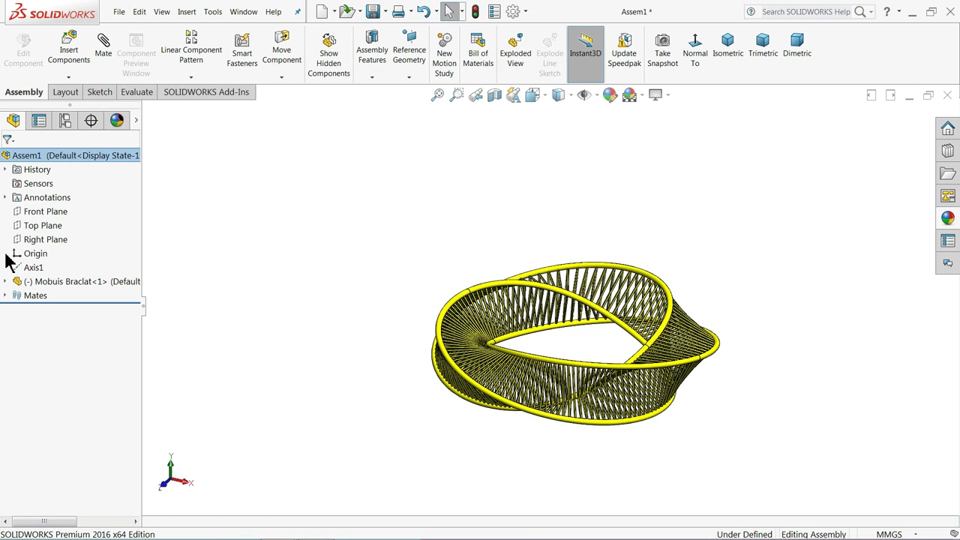
pyautogui.scroll(-3, 801, 402)
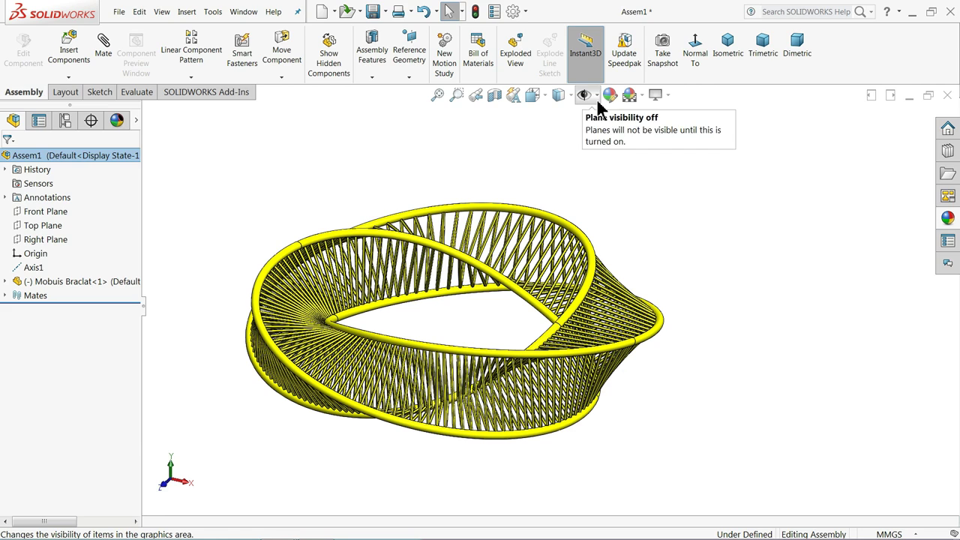
pyautogui.press('Left')
pyautogui.scroll(-2, 443, 342)
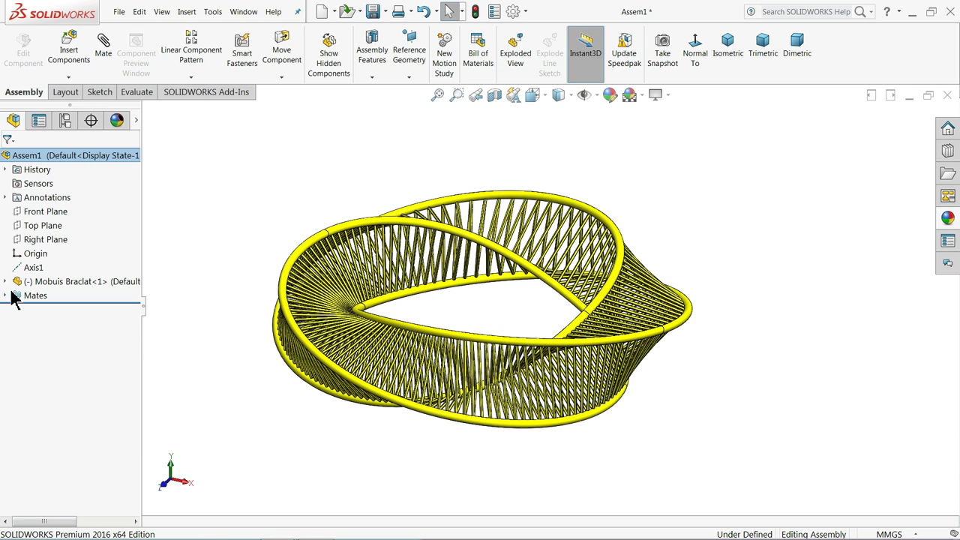
pyautogui.click(6, 282)
pyautogui.click(36, 407)
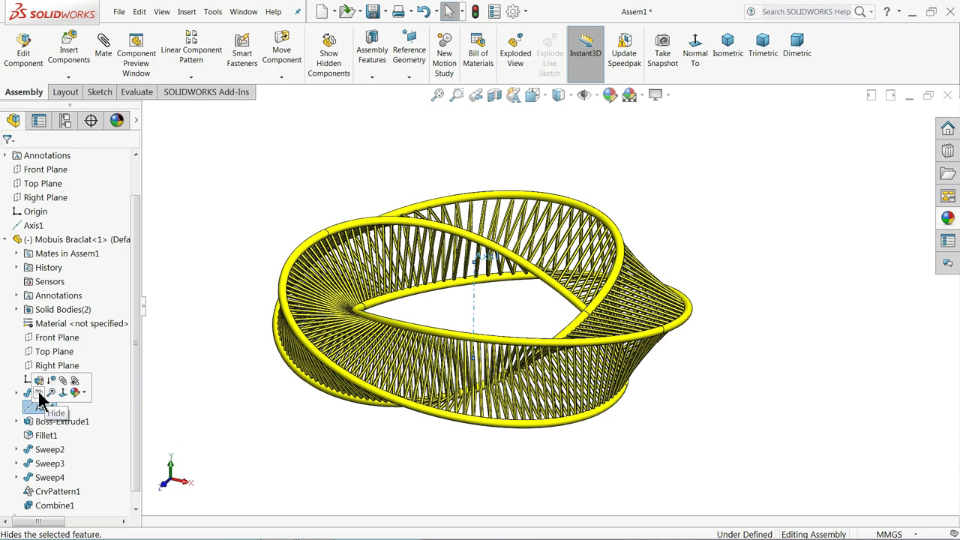
pyautogui.click(39, 394)
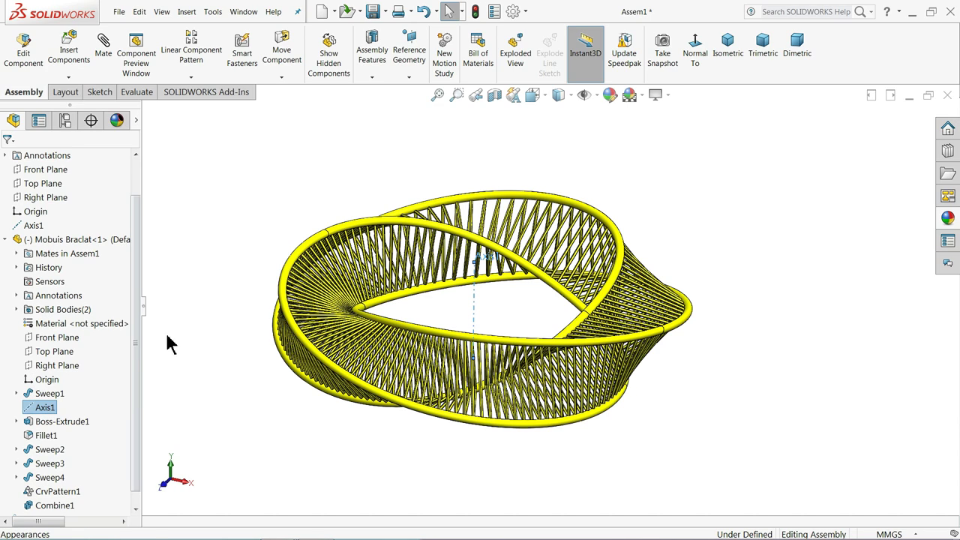
# - Turn on View Axes, hide the extra axis, and spin the bracelet to test rotation
pyautogui.click(595, 96)
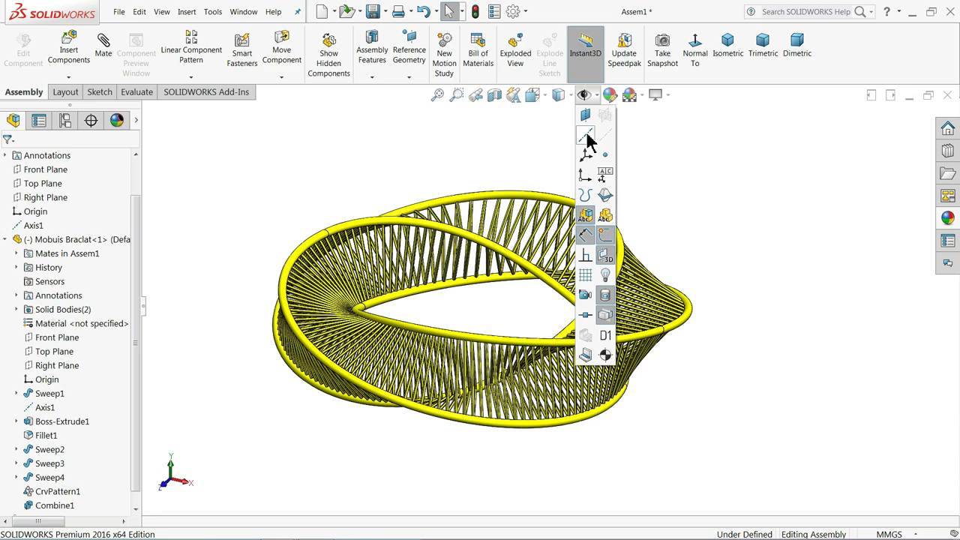
pyautogui.click(586, 136)
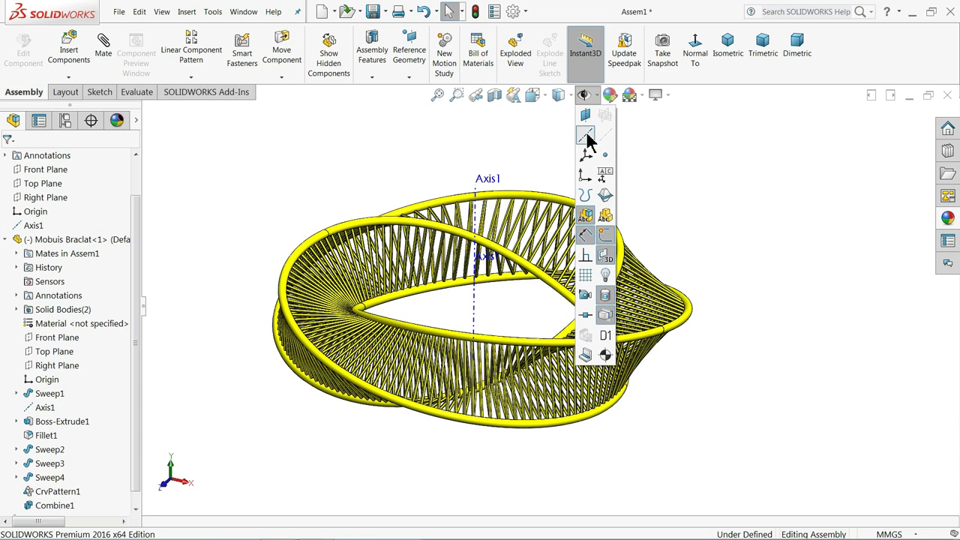
pyautogui.click(6, 240)
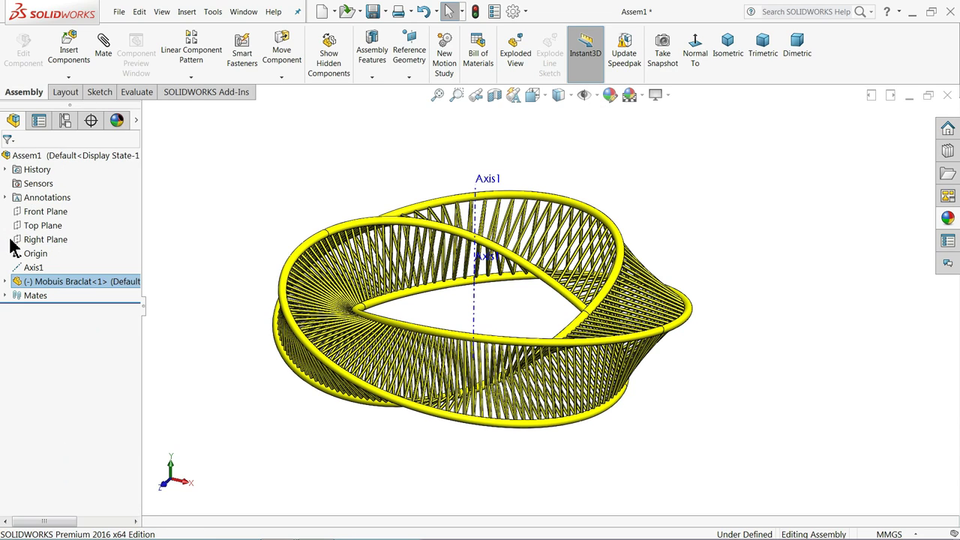
pyautogui.click(22, 267)
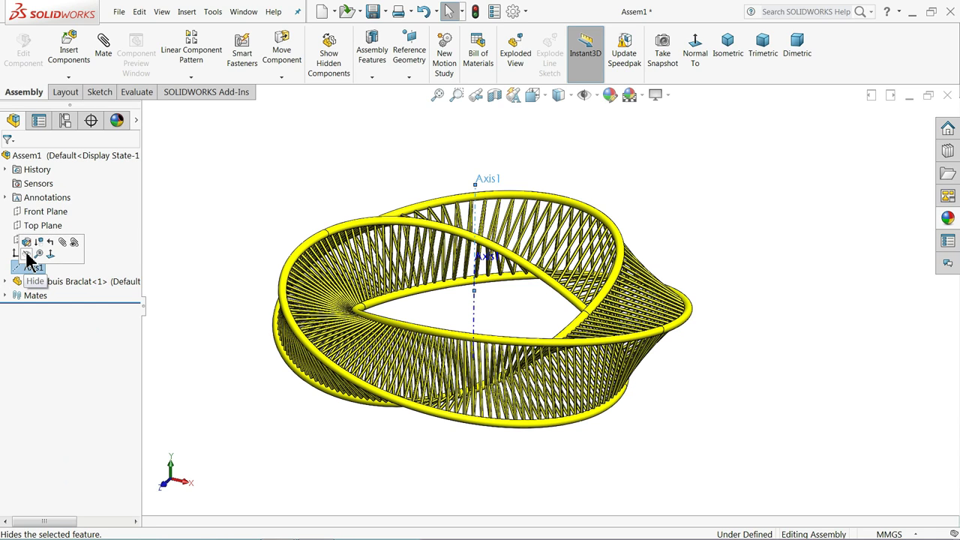
pyautogui.click(27, 257)
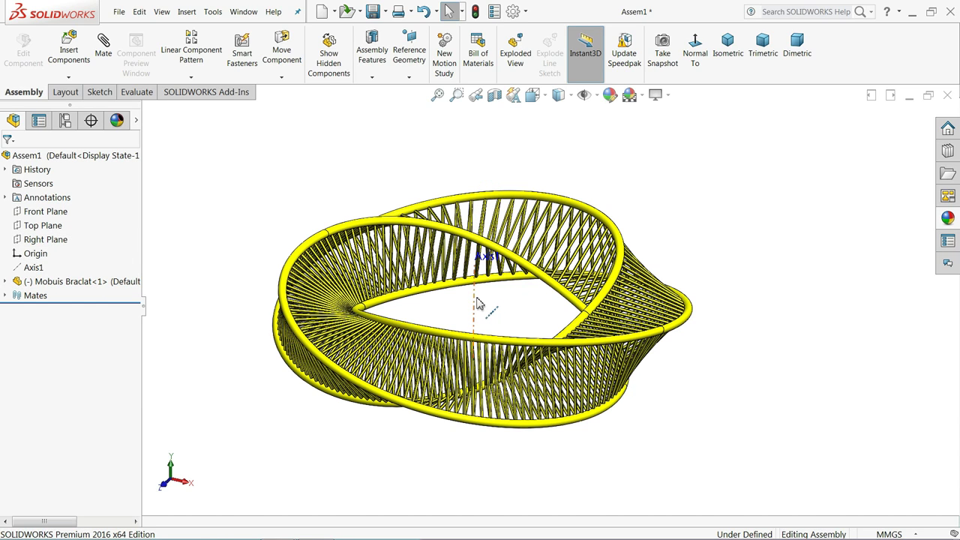
pyautogui.moveTo(487, 302)
pyautogui.mouseDown()
pyautogui.moveTo(517, 298)
pyautogui.moveTo(517, 309)
pyautogui.mouseUp()
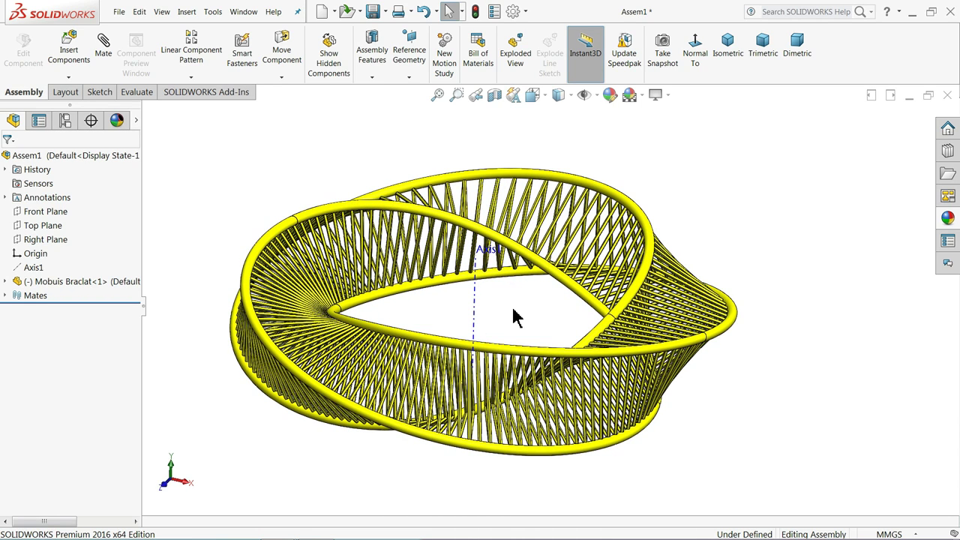
# - Save the Assem1 assembly under the file name 'mobuis Bracelat Assembly'
pyautogui.click(373, 11)
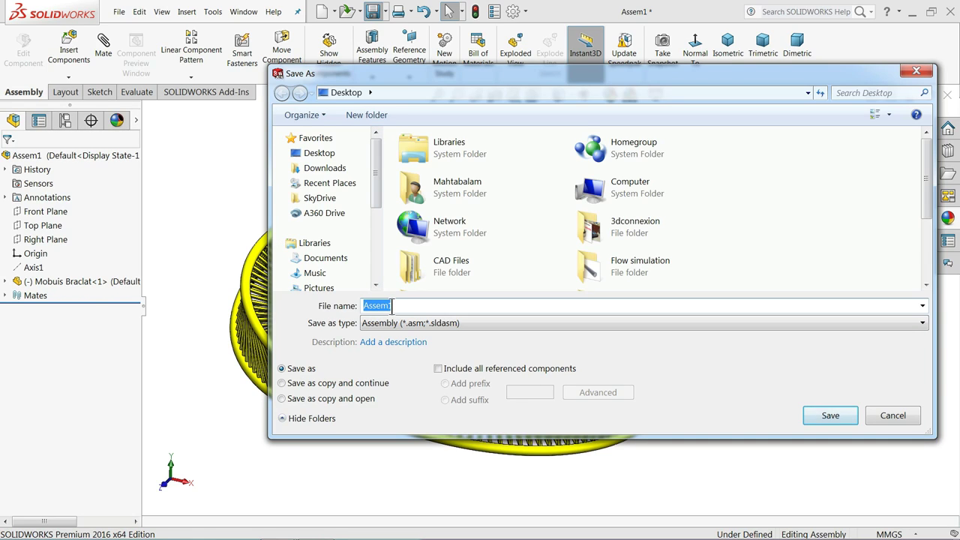
pyautogui.write('mobuis Brac')
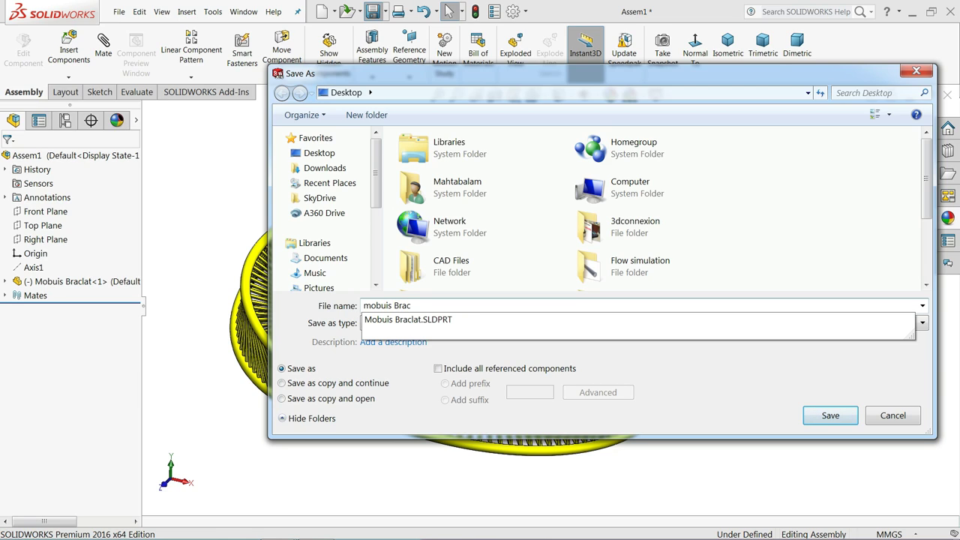
pyautogui.write('elat Assembly')
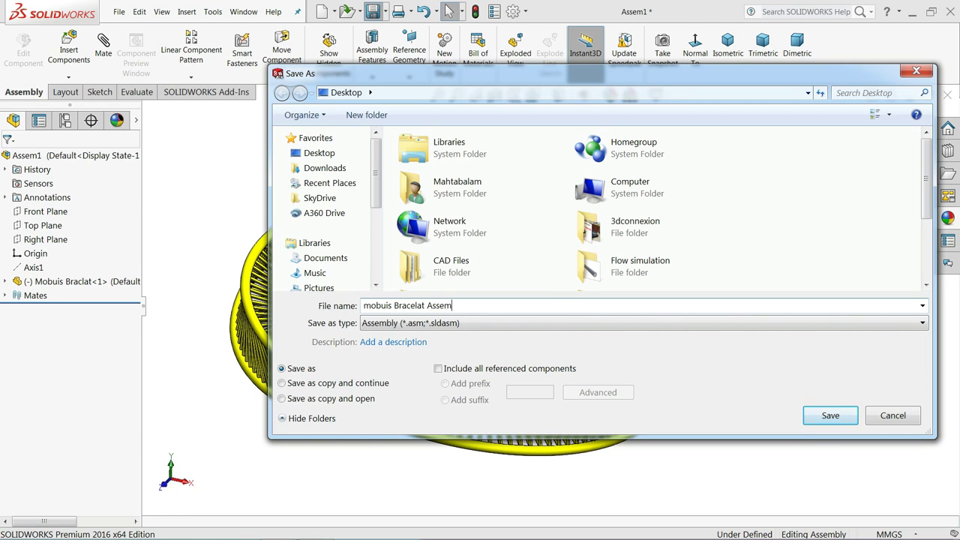
pyautogui.click(844, 417)
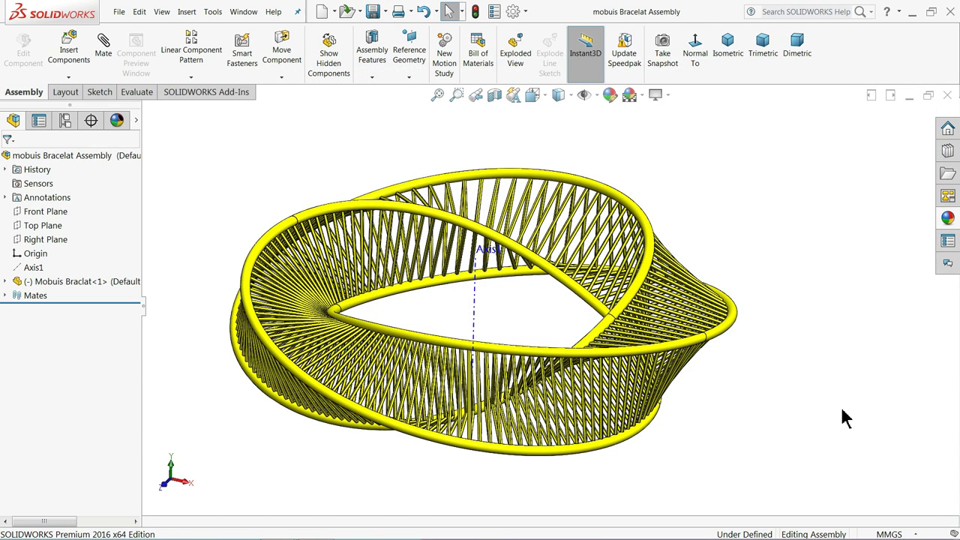
# - Turn on MotionManager and expand the Motion Study 1 timeline
pyautogui.rightClick(846, 61)
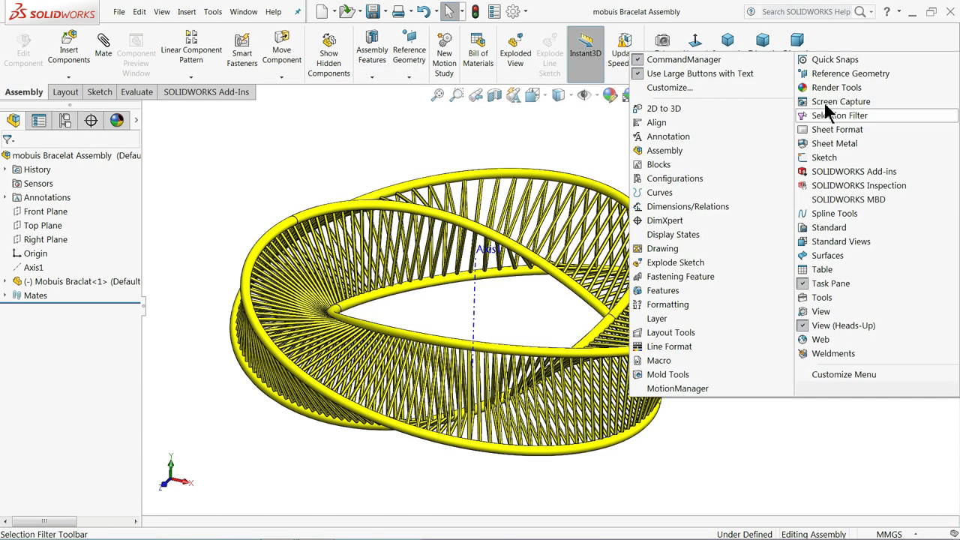
pyautogui.click(669, 386)
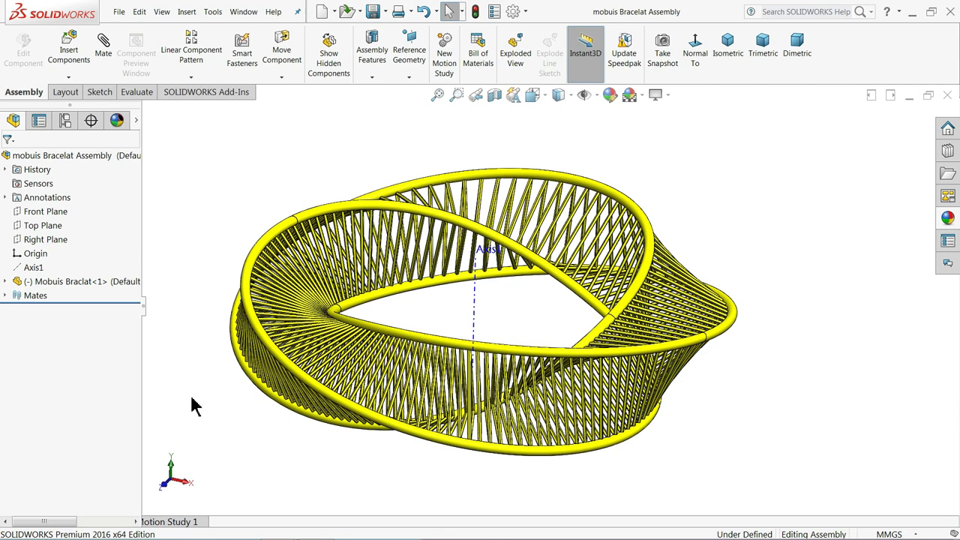
pyautogui.click(169, 521)
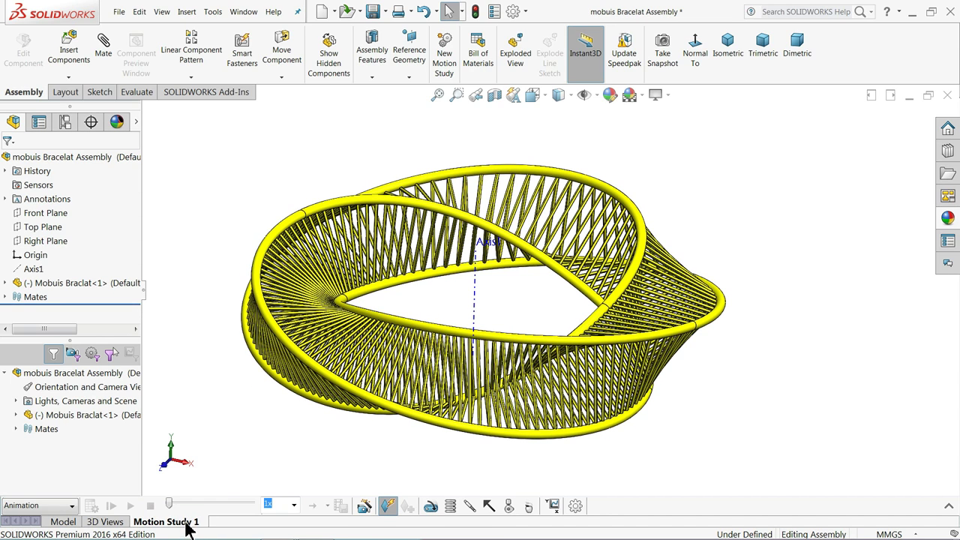
pyautogui.click(948, 507)
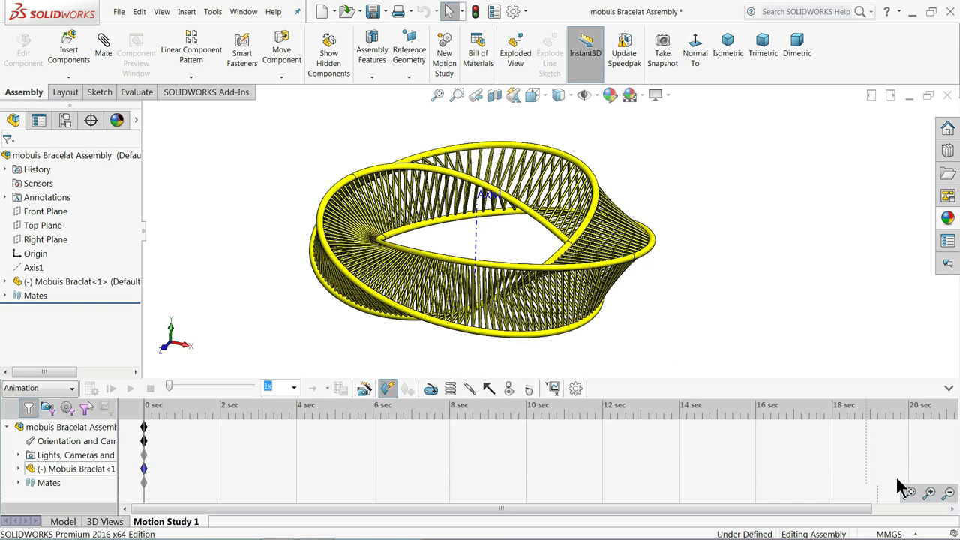
# - Change the study type from Animation to Basic Motion and accept the Motion Study Properties unchanged
pyautogui.click(49, 396)
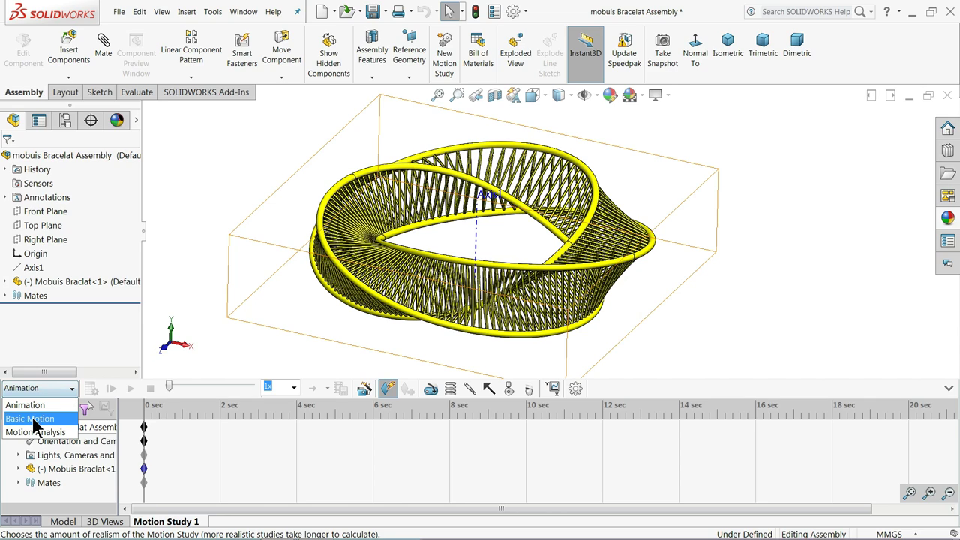
pyautogui.click(34, 425)
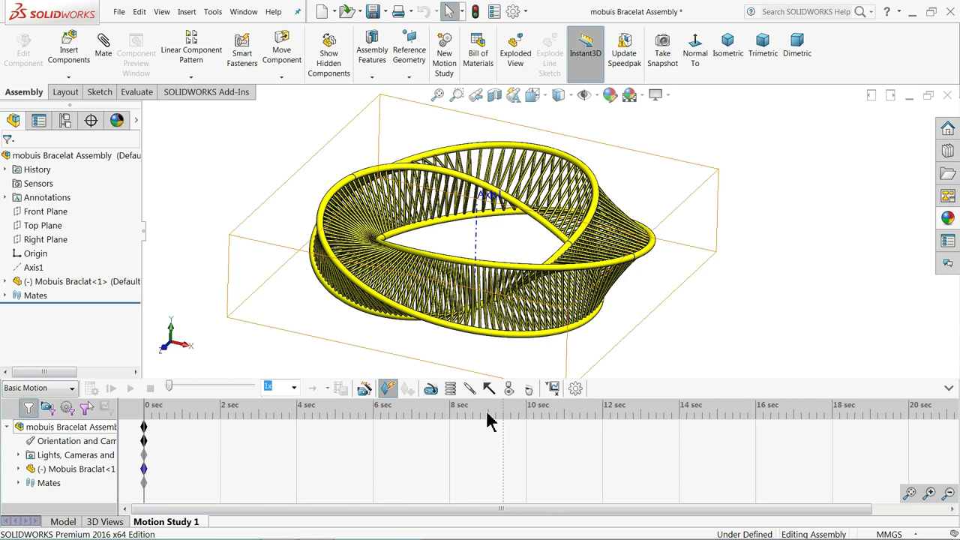
pyautogui.click(575, 390)
pyautogui.write('30')
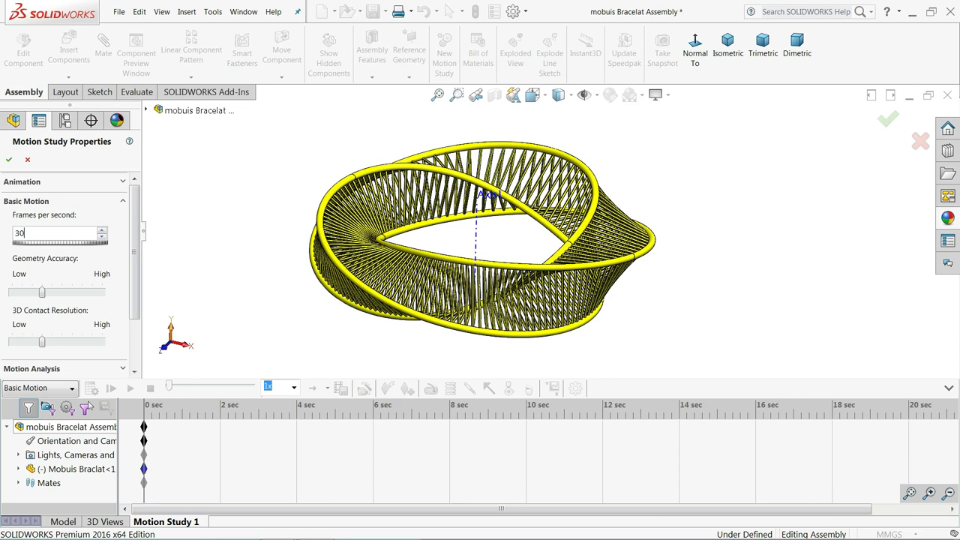
pyautogui.click(9, 159)
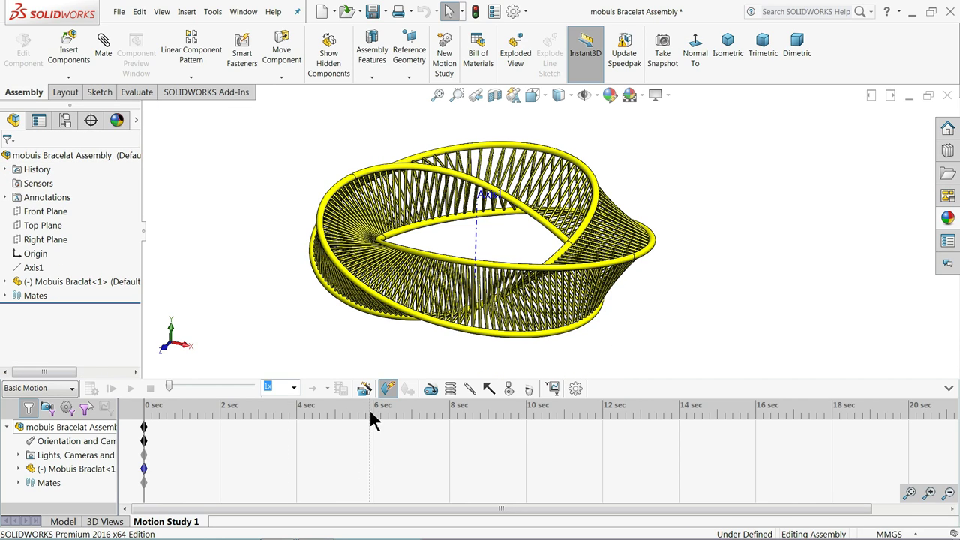
# - Add RotaryMotor1 about Axis1 at a constant 30 RPM, keeping the original spin direction
pyautogui.click(431, 388)
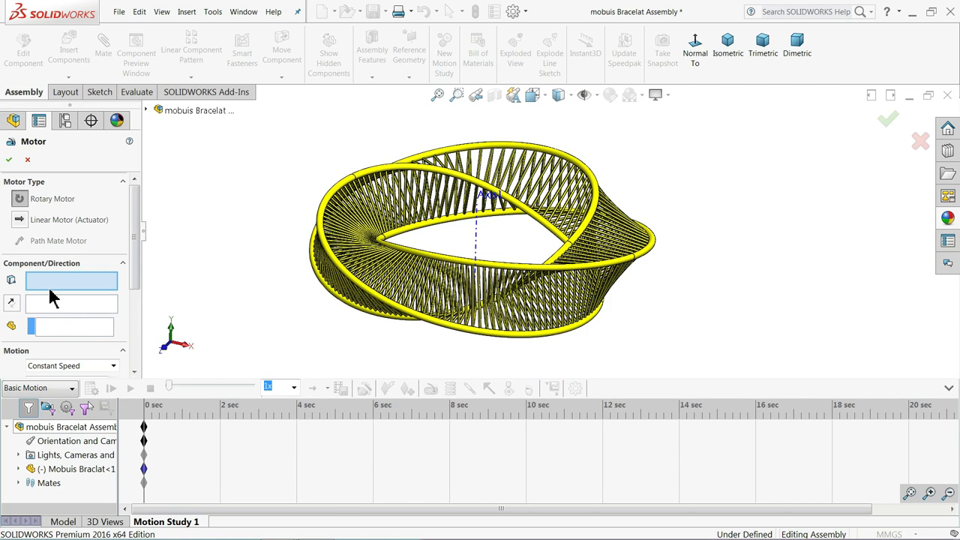
pyautogui.click(478, 241)
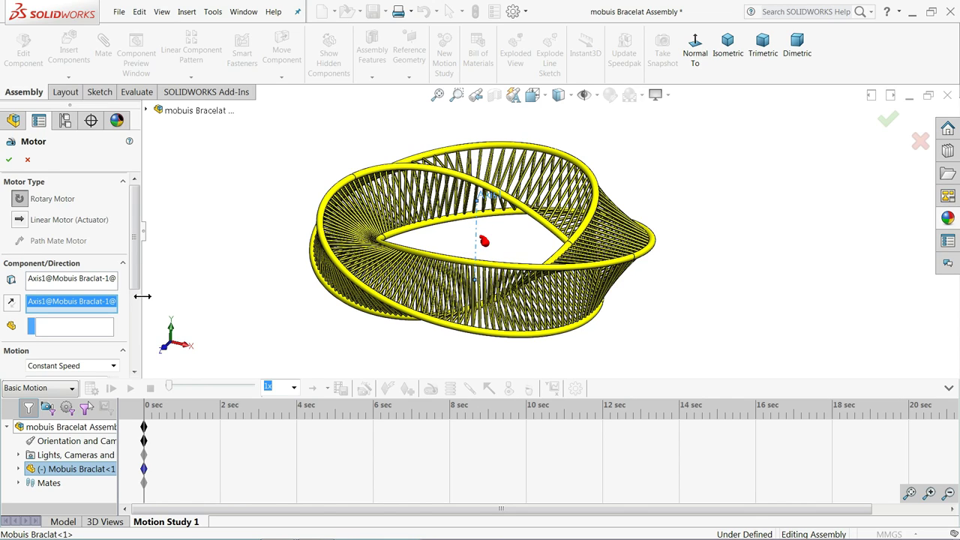
pyautogui.click(9, 305)
pyautogui.click(9, 305)
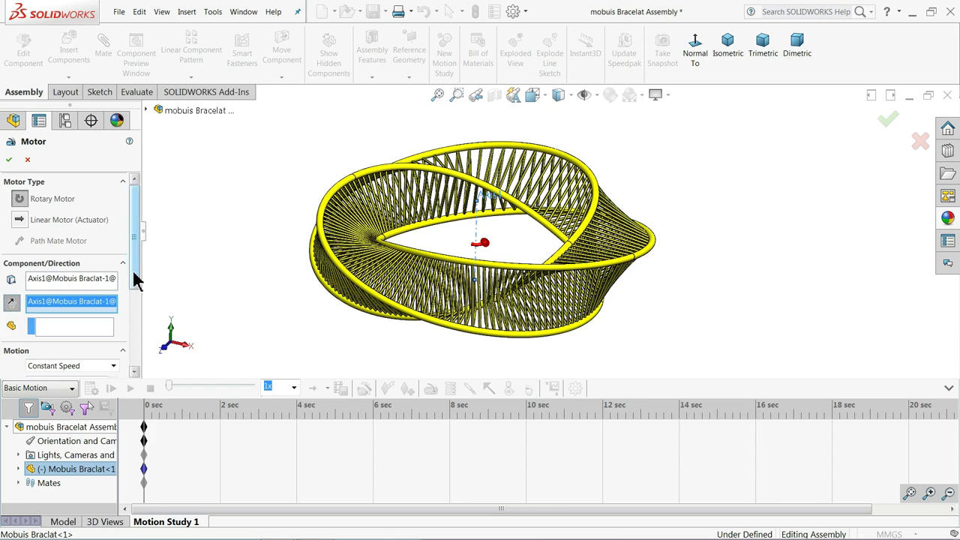
pyautogui.moveTo(135, 275); pyautogui.dragTo(137, 356)
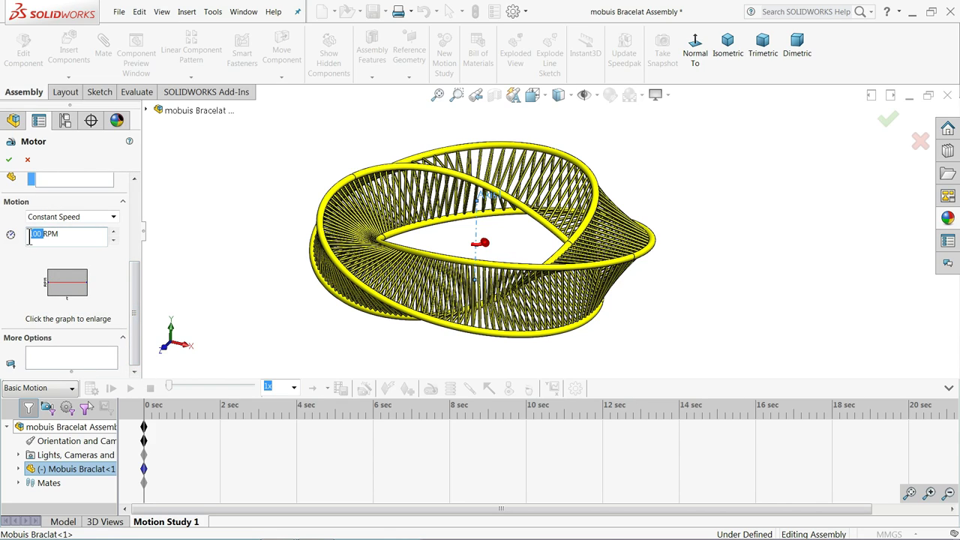
pyautogui.press('Return')
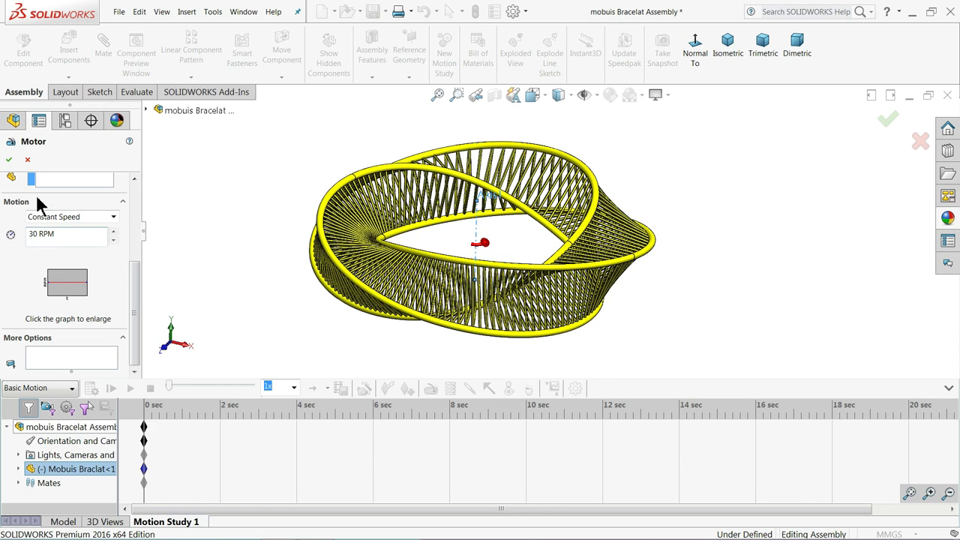
pyautogui.click(9, 161)
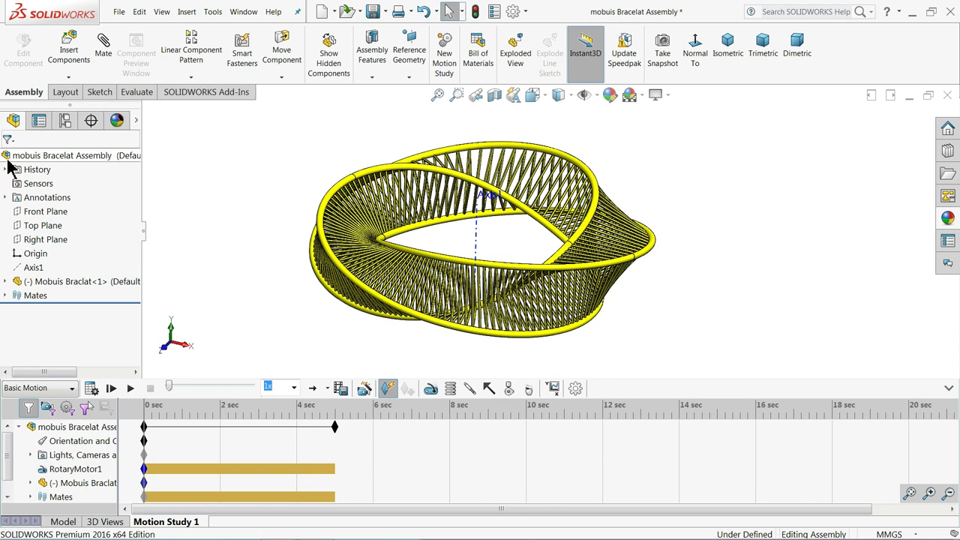
# - Calculate and play the study, then drag its end key to 8 seconds and recalculate
pyautogui.click(89, 390)
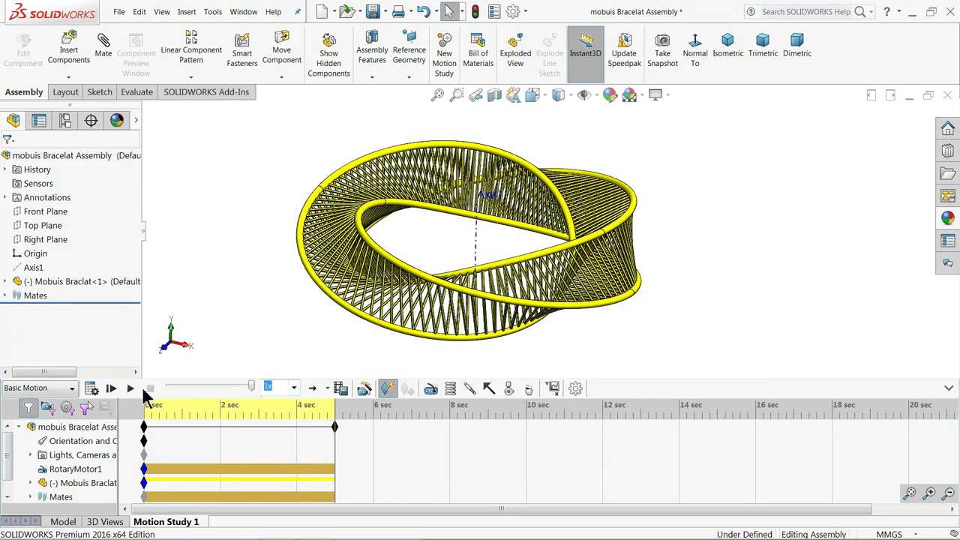
pyautogui.click(130, 388)
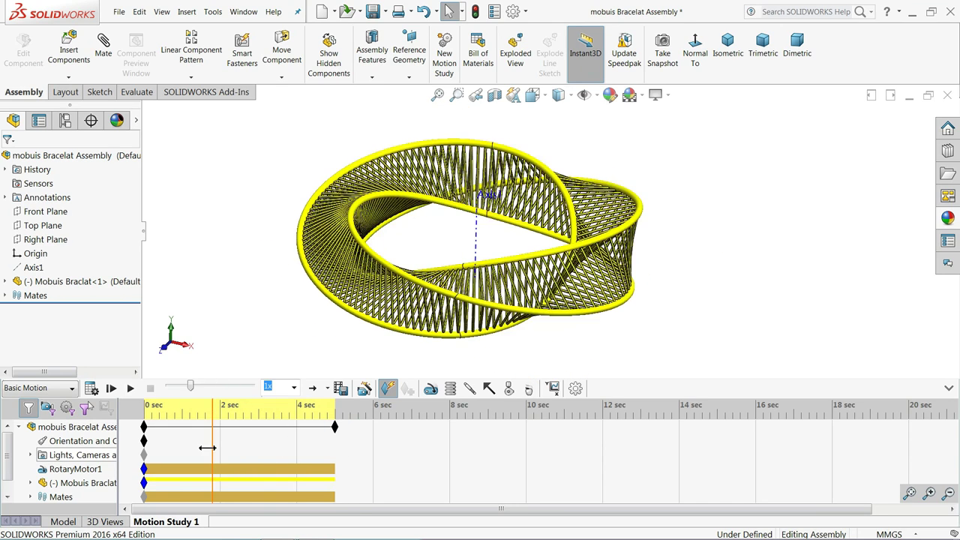
pyautogui.click(146, 448)
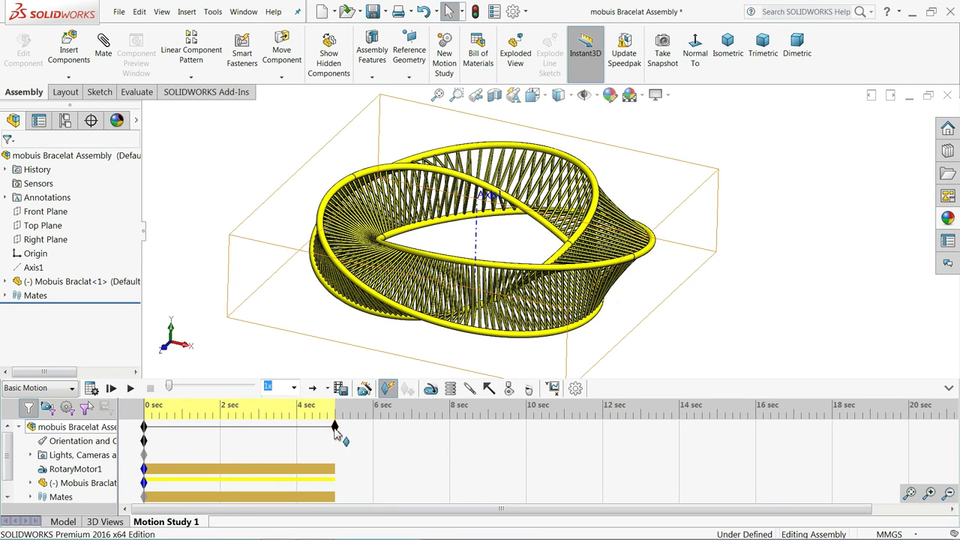
pyautogui.moveTo(347, 429); pyautogui.dragTo(449, 427)
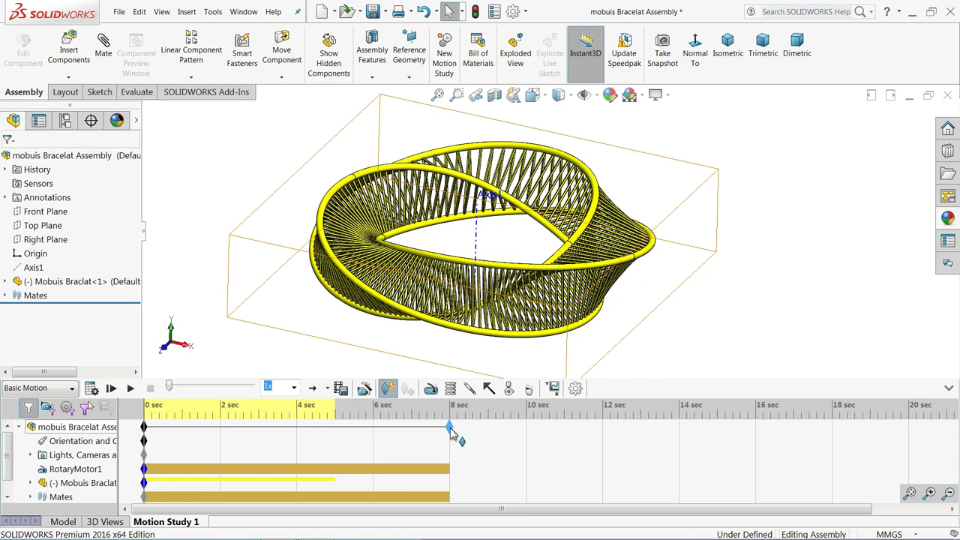
pyautogui.click(110, 388)
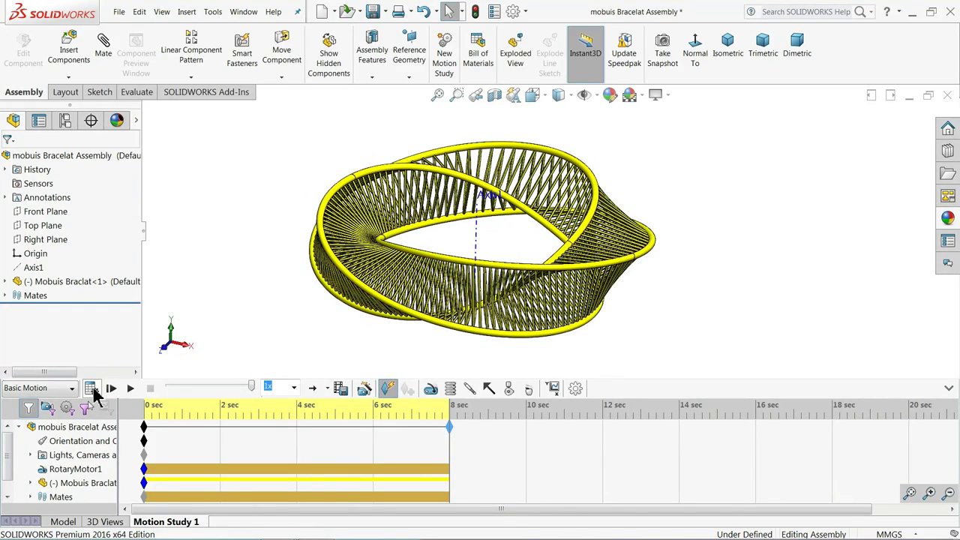
# - Collapse the timeline and check the bracelet component's context options, then deselect it
pyautogui.click(949, 388)
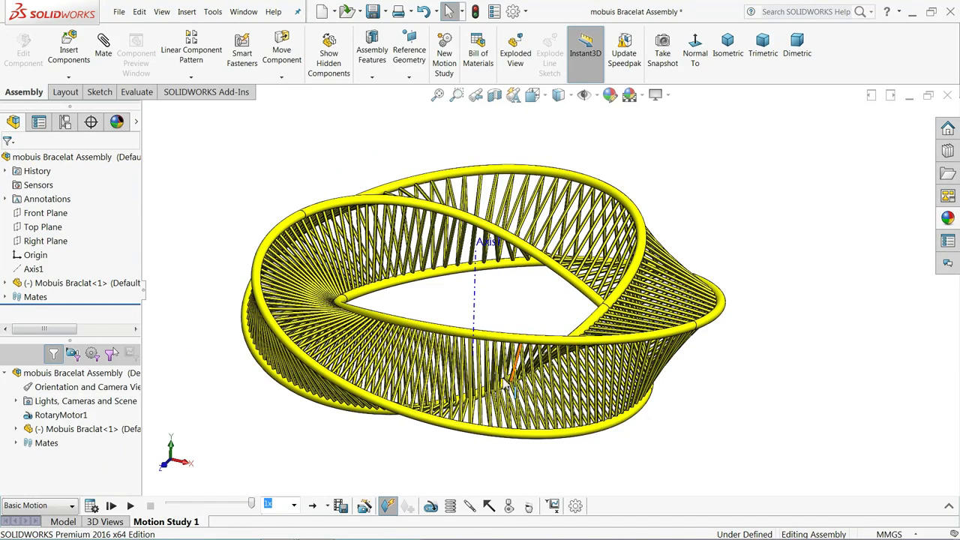
pyautogui.click(480, 298)
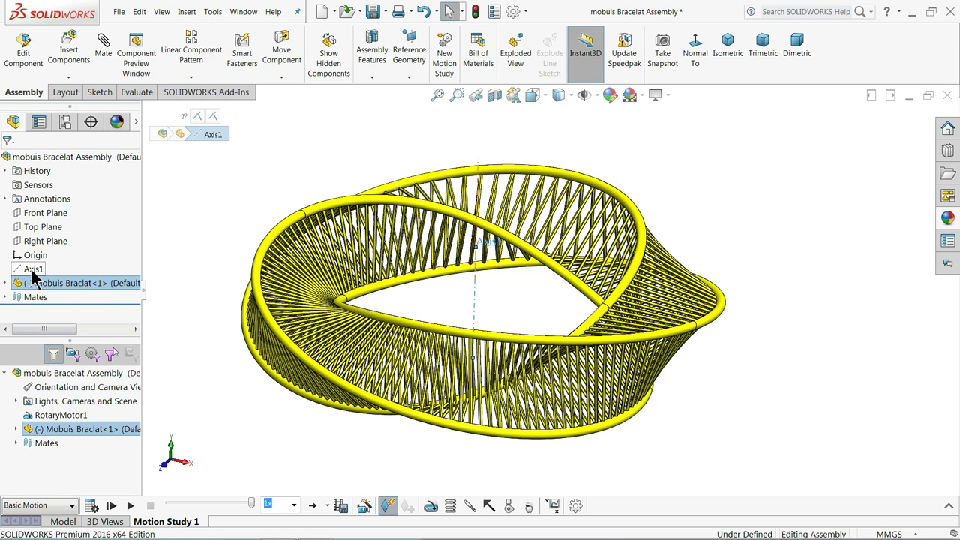
pyautogui.rightClick(474, 291)
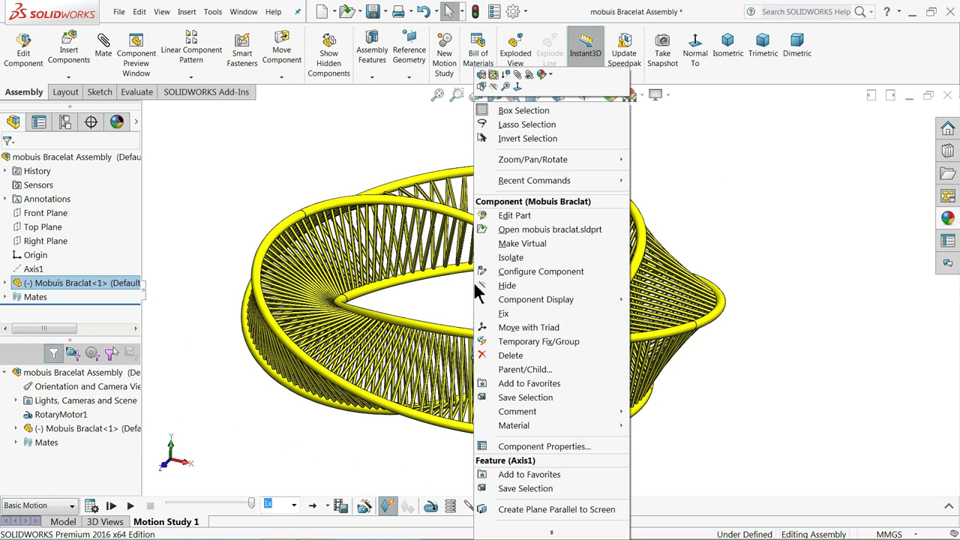
pyautogui.click(491, 101)
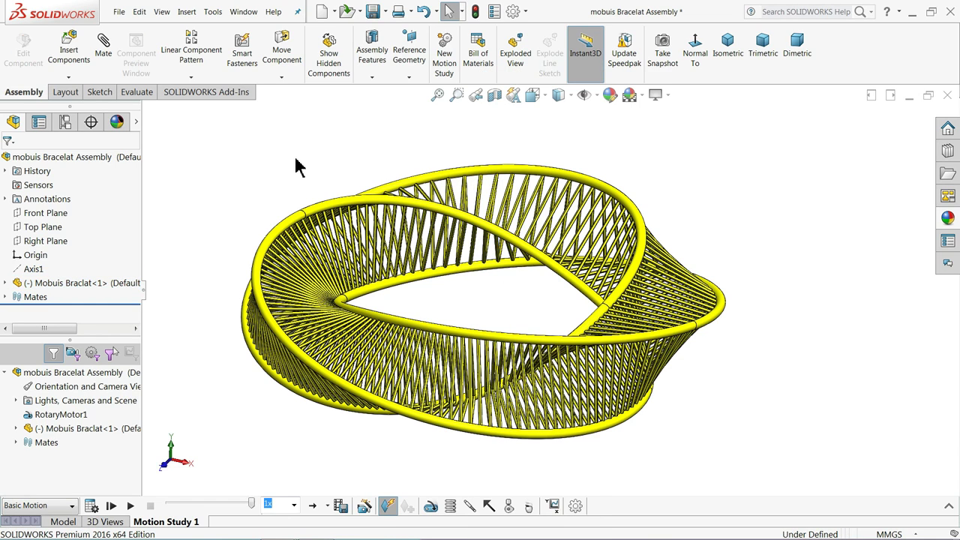
# - Play the study, set Playback Mode to Loop, and replay the spinning bracelet
pyautogui.click(129, 506)
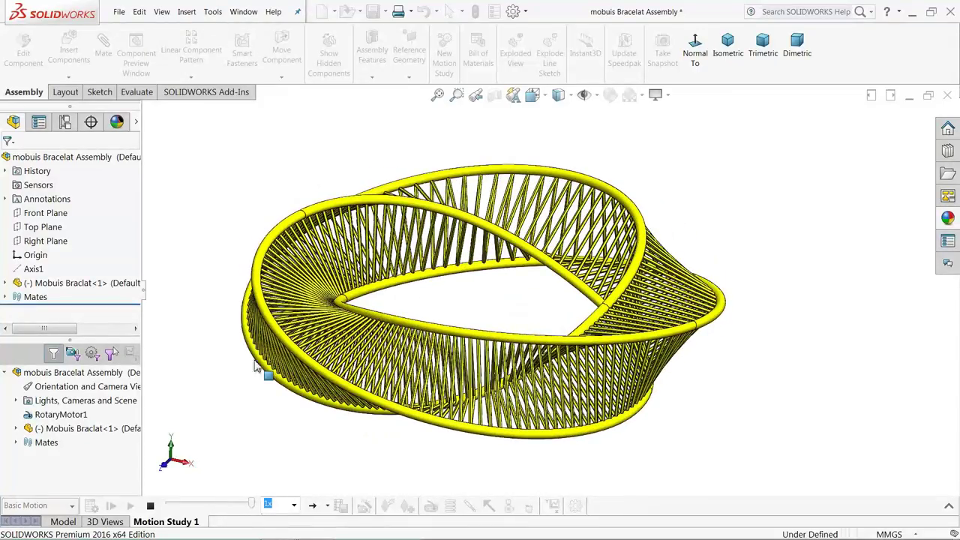
pyautogui.click(329, 509)
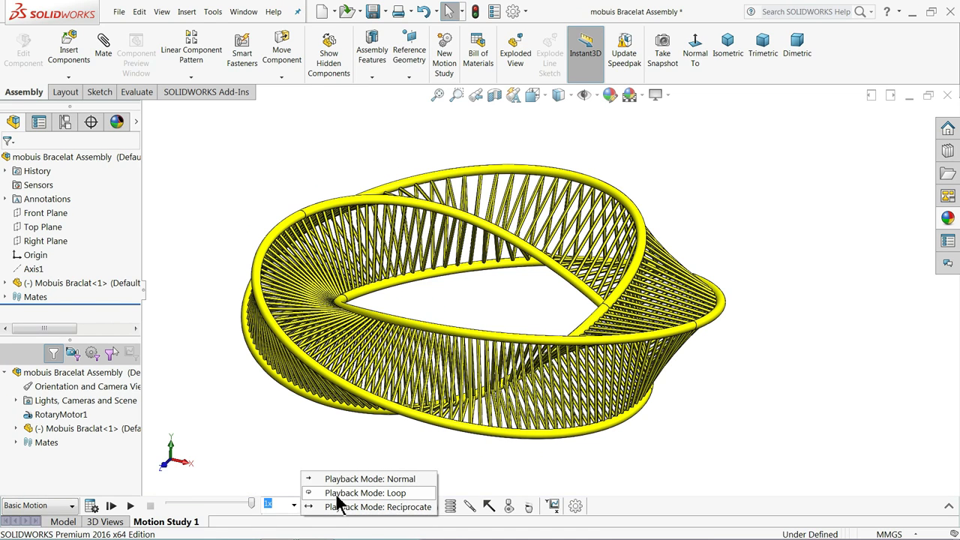
pyautogui.click(337, 497)
pyautogui.click(130, 506)
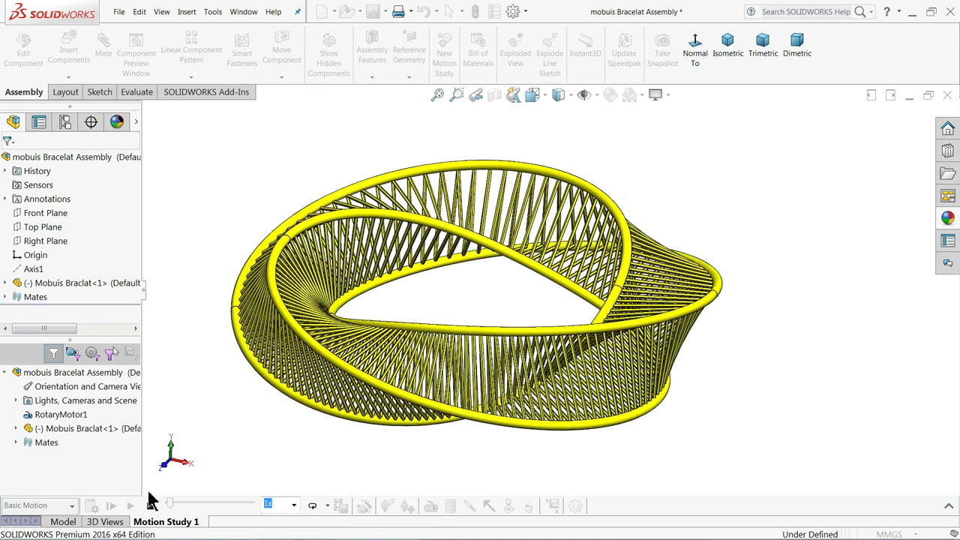